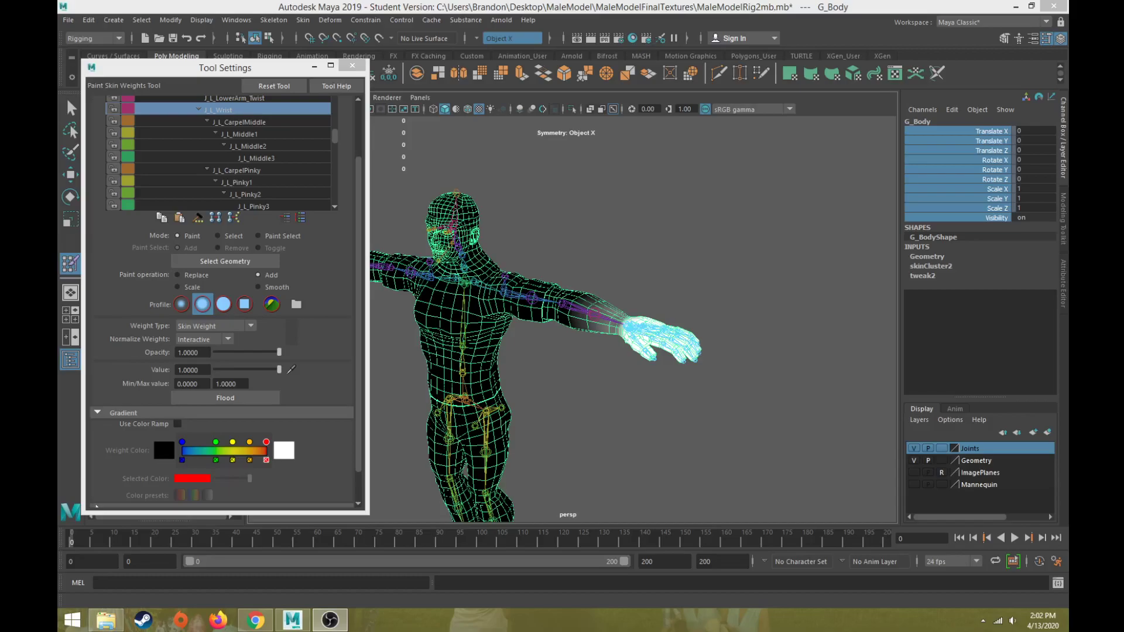
# Paint J_L_Pointer1 skin weights with Add at value 1 along the left index finger from its base to the tip
pyautogui.keyDown('alt'); pyautogui.moveTo(743, 387); pyautogui.dragTo(738, 304, button='middle'); pyautogui.keyUp('alt')
pyautogui.scroll(5, 728, 318)
pyautogui.keyDown('alt'); pyautogui.moveTo(703, 319); pyautogui.dragTo(708, 365); pyautogui.keyUp('alt')
pyautogui.keyDown('alt'); pyautogui.moveTo(713, 360); pyautogui.dragTo(553, 386, button='middle'); pyautogui.keyUp('alt')
pyautogui.scroll(5, 577, 442)
pyautogui.keyDown('alt'); pyautogui.moveTo(553, 385); pyautogui.dragTo(515, 355); pyautogui.keyUp('alt')
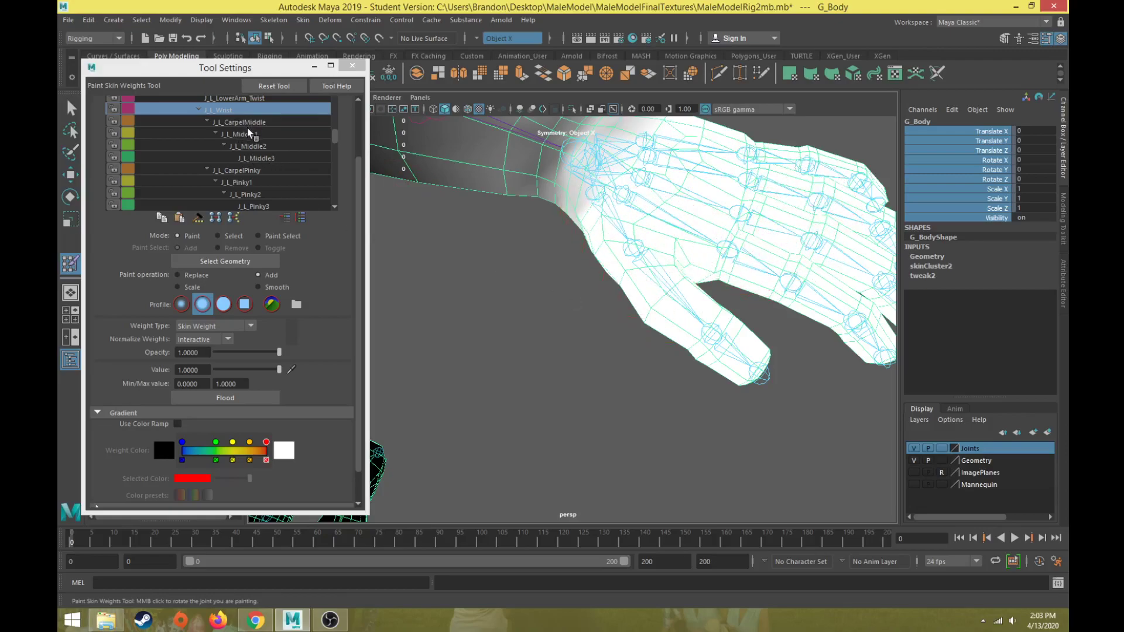
pyautogui.scroll(-2, 258, 149)
pyautogui.click(248, 159)
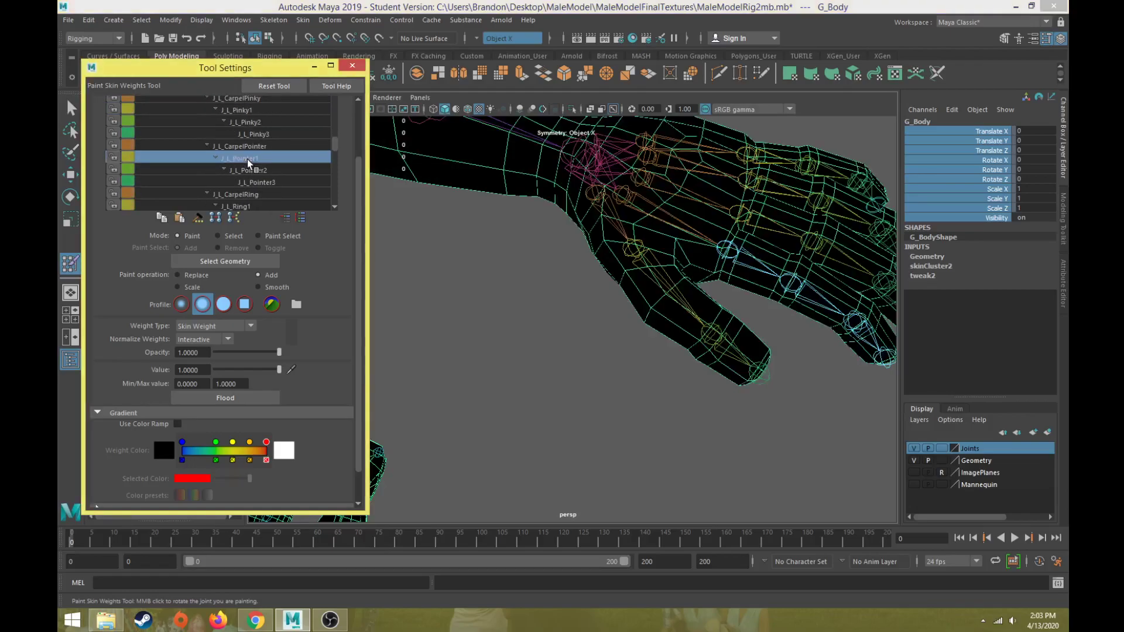
pyautogui.keyDown('alt'); pyautogui.moveTo(668, 308); pyautogui.dragTo(584, 316); pyautogui.keyUp('alt')
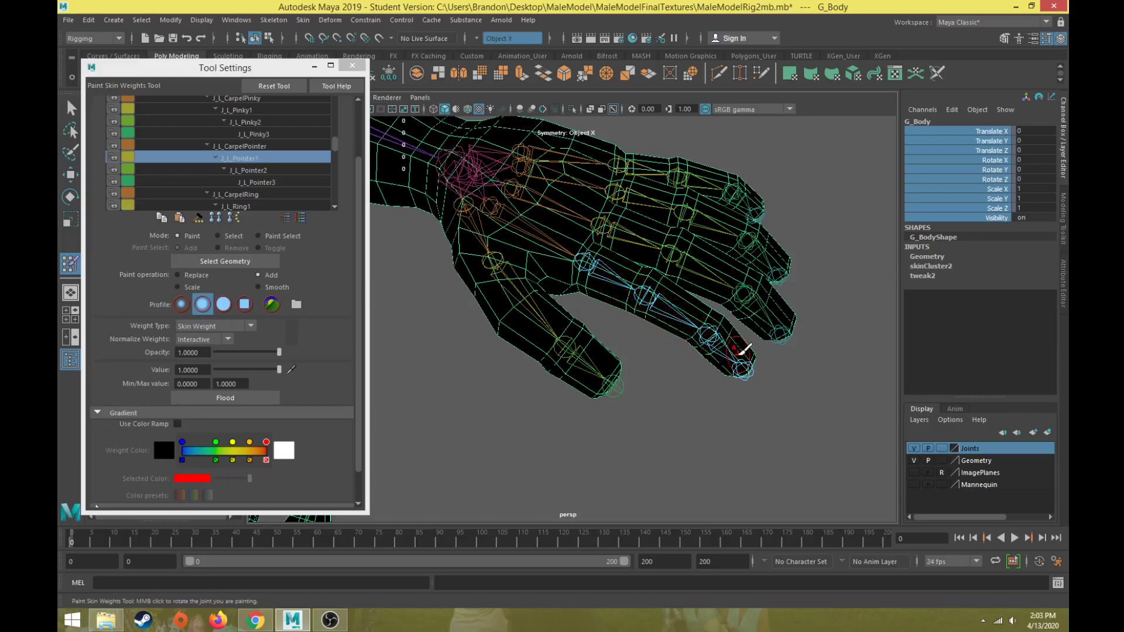
pyautogui.scroll(5, 602, 316)
pyautogui.keyDown('alt'); pyautogui.moveTo(602, 316); pyautogui.dragTo(551, 362, button='middle'); pyautogui.keyUp('alt')
pyautogui.scroll(-4, 511, 306)
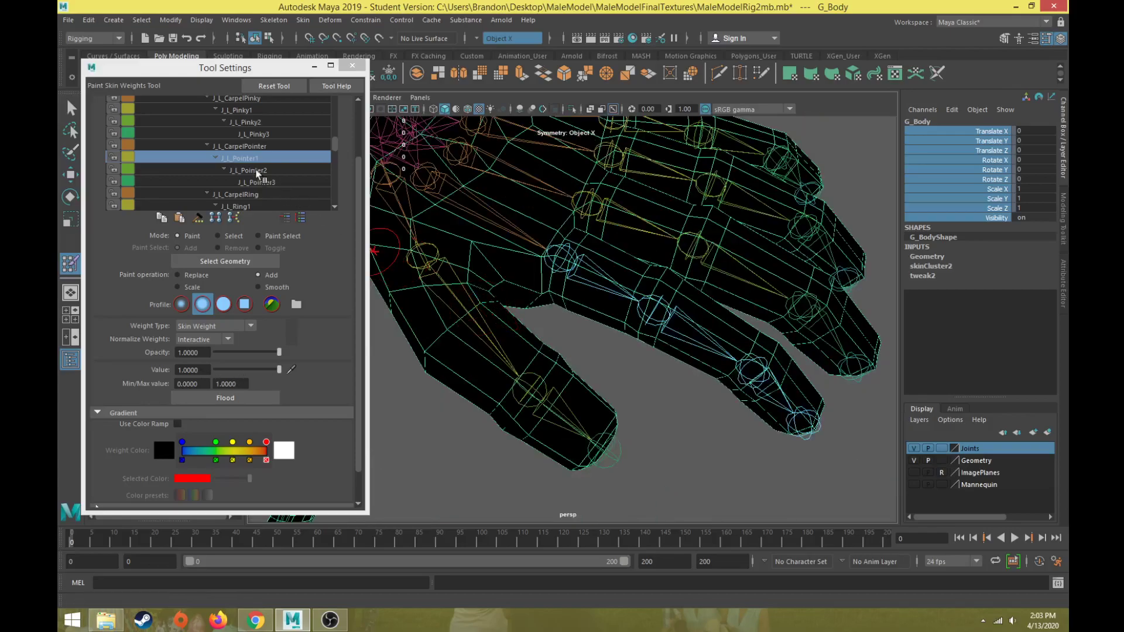
pyautogui.keyDown('alt'); pyautogui.moveTo(495, 267); pyautogui.dragTo(492, 291); pyautogui.keyUp('alt')
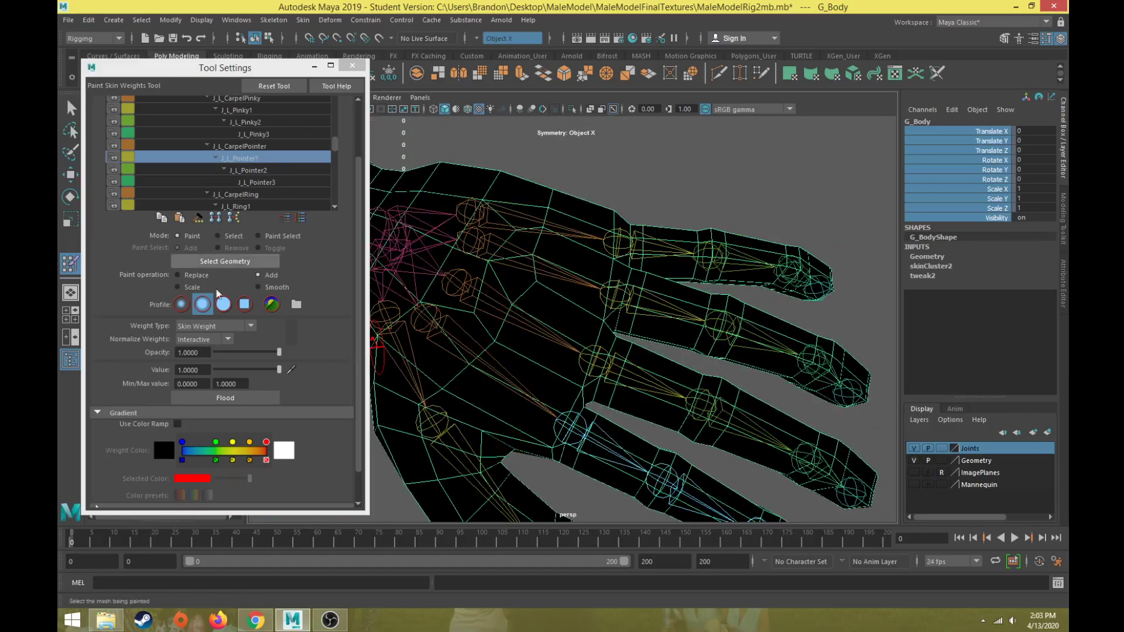
pyautogui.keyDown('alt'); pyautogui.moveTo(468, 404); pyautogui.dragTo(491, 337); pyautogui.keyUp('alt')
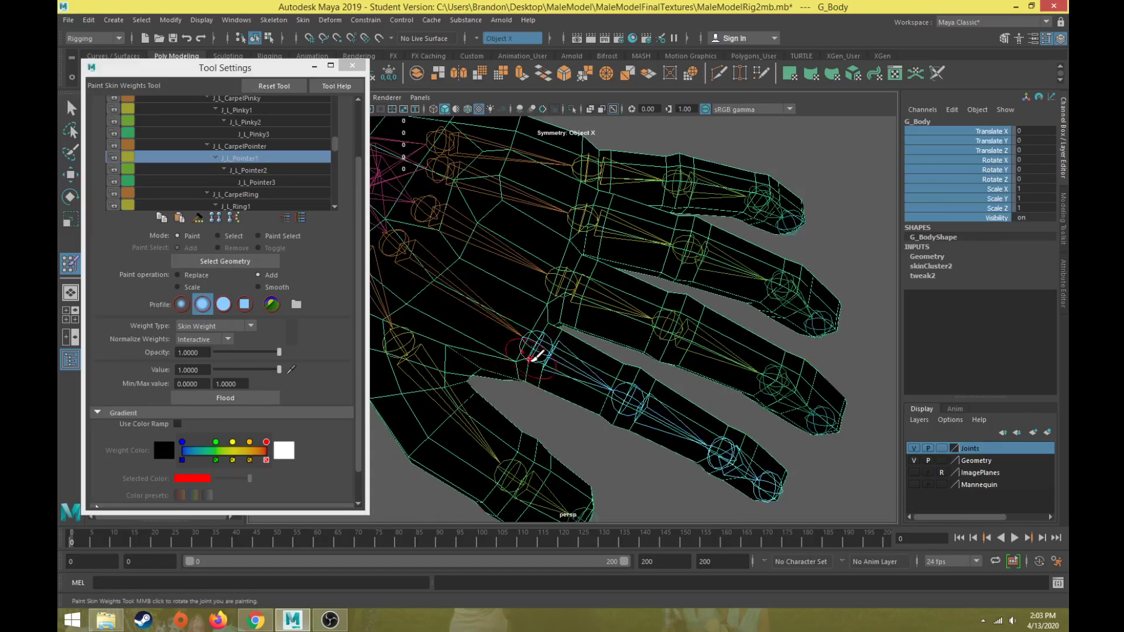
pyautogui.moveTo(591, 373)
pyautogui.mouseDown()
pyautogui.moveTo(644, 421)
pyautogui.moveTo(790, 481)
pyautogui.mouseUp()
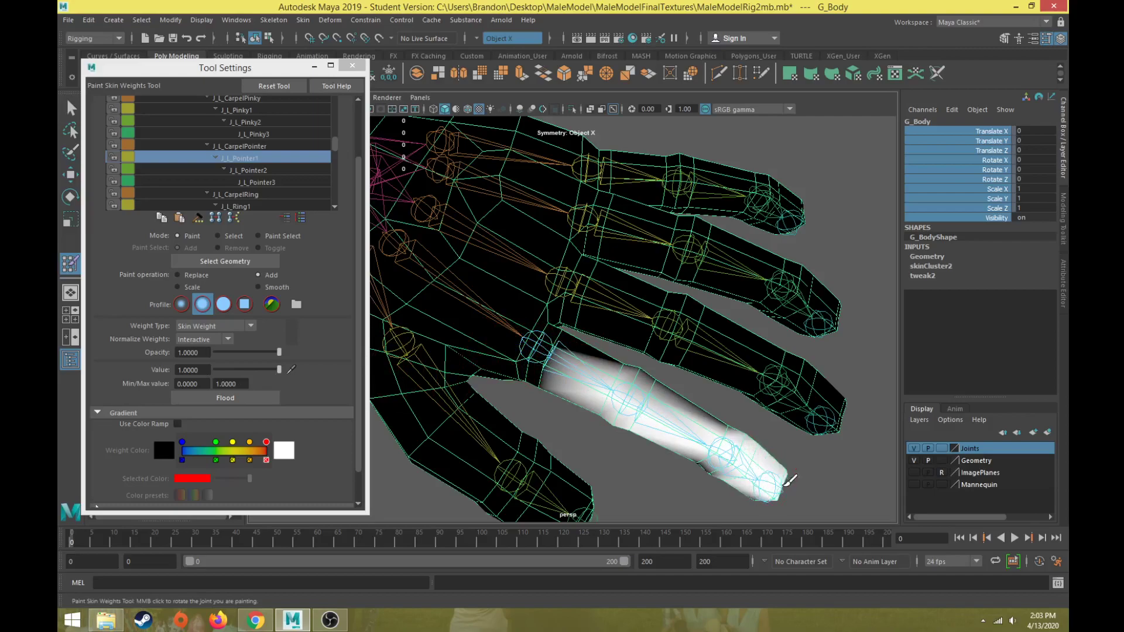
pyautogui.moveTo(697, 447); pyautogui.dragTo(677, 439)
# Fill the unpainted sides and underside of the index finger with J_L_Pointer1 weight at value 1
pyautogui.moveTo(556, 384); pyautogui.dragTo(566, 339)
pyautogui.moveTo(556, 384)
pyautogui.mouseDown()
pyautogui.moveTo(702, 418)
pyautogui.moveTo(633, 398)
pyautogui.moveTo(621, 422)
pyautogui.moveTo(586, 187)
pyautogui.mouseUp()
pyautogui.moveTo(585, 188)
pyautogui.keyDown('alt'); pyautogui.mouseDown(button='middle')
pyautogui.moveTo(574, 274)
pyautogui.moveTo(569, 250)
pyautogui.moveTo(597, 209)
pyautogui.mouseUp(button='middle'); pyautogui.keyUp('alt')
pyautogui.scroll(5, 527, 345)
pyautogui.moveTo(611, 251)
pyautogui.mouseDown()
pyautogui.moveTo(620, 284)
pyautogui.moveTo(527, 375)
pyautogui.moveTo(576, 369)
pyautogui.mouseUp()
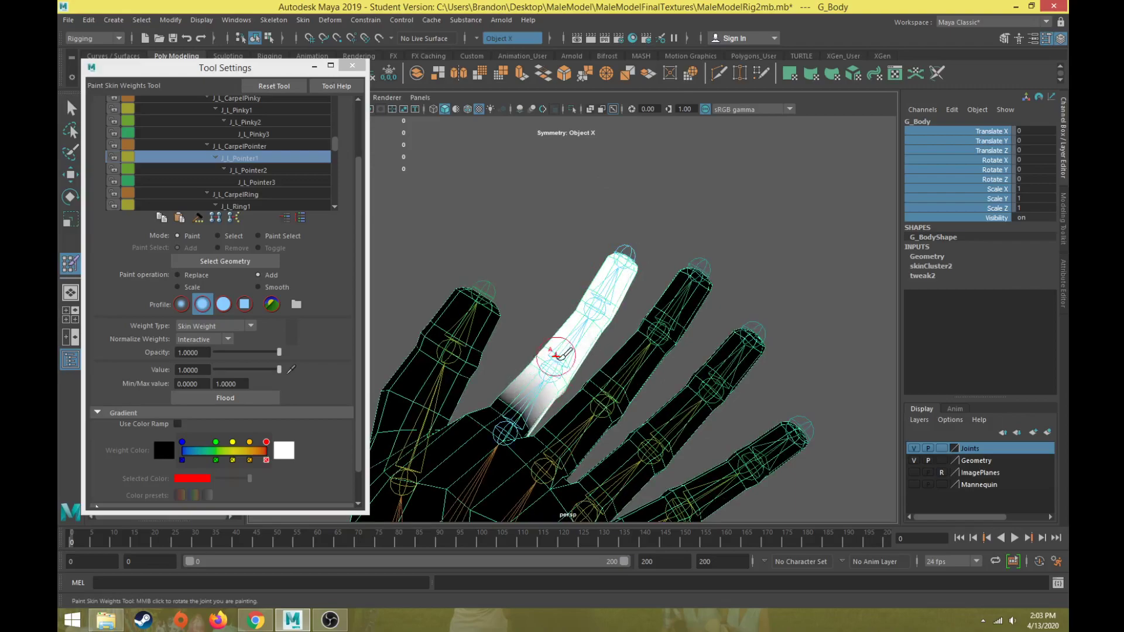
pyautogui.keyDown('alt'); pyautogui.moveTo(604, 270); pyautogui.dragTo(577, 333); pyautogui.keyUp('alt')
pyautogui.keyDown('alt'); pyautogui.moveTo(536, 269); pyautogui.dragTo(609, 368, button='middle'); pyautogui.keyUp('alt')
pyautogui.moveTo(592, 159)
pyautogui.keyDown('alt'); pyautogui.mouseDown()
pyautogui.moveTo(535, 379)
pyautogui.moveTo(668, 188)
pyautogui.mouseUp(); pyautogui.keyUp('alt')
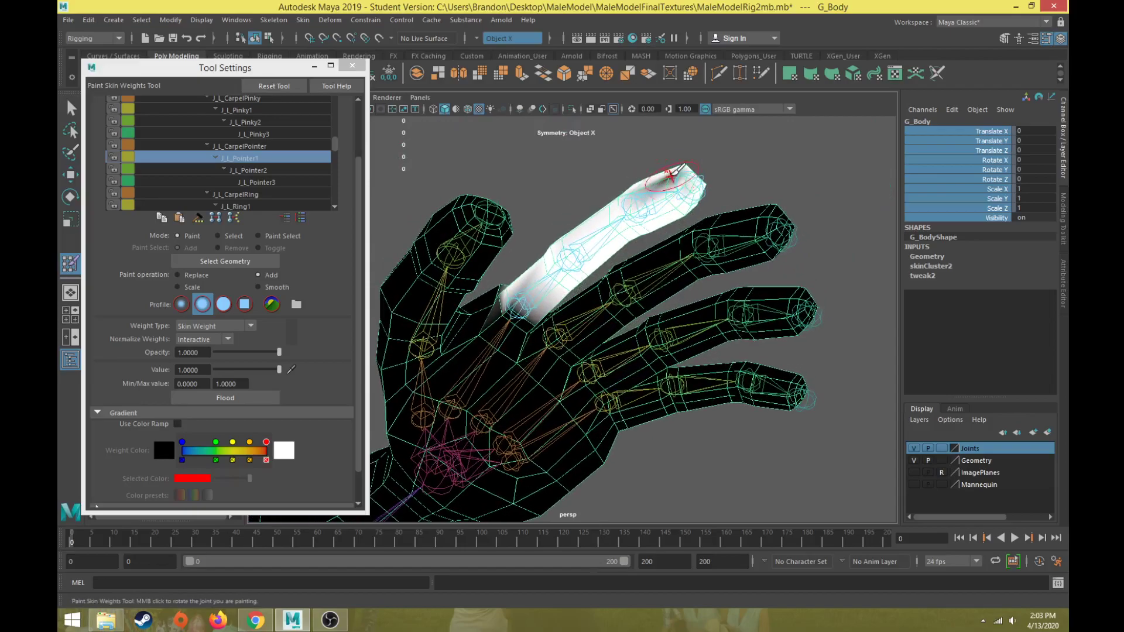
pyautogui.moveTo(565, 236)
pyautogui.keyDown('alt'); pyautogui.mouseDown()
pyautogui.moveTo(569, 364)
pyautogui.moveTo(558, 358)
pyautogui.mouseUp(); pyautogui.keyUp('alt')
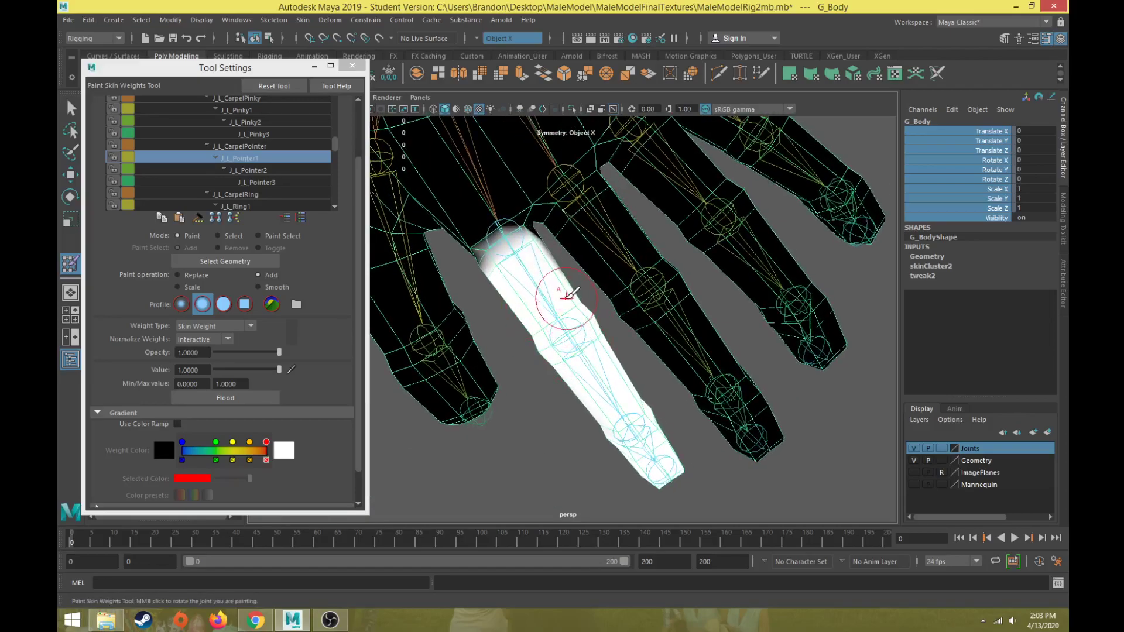
pyautogui.keyDown('alt'); pyautogui.moveTo(564, 293); pyautogui.dragTo(540, 377); pyautogui.keyUp('alt')
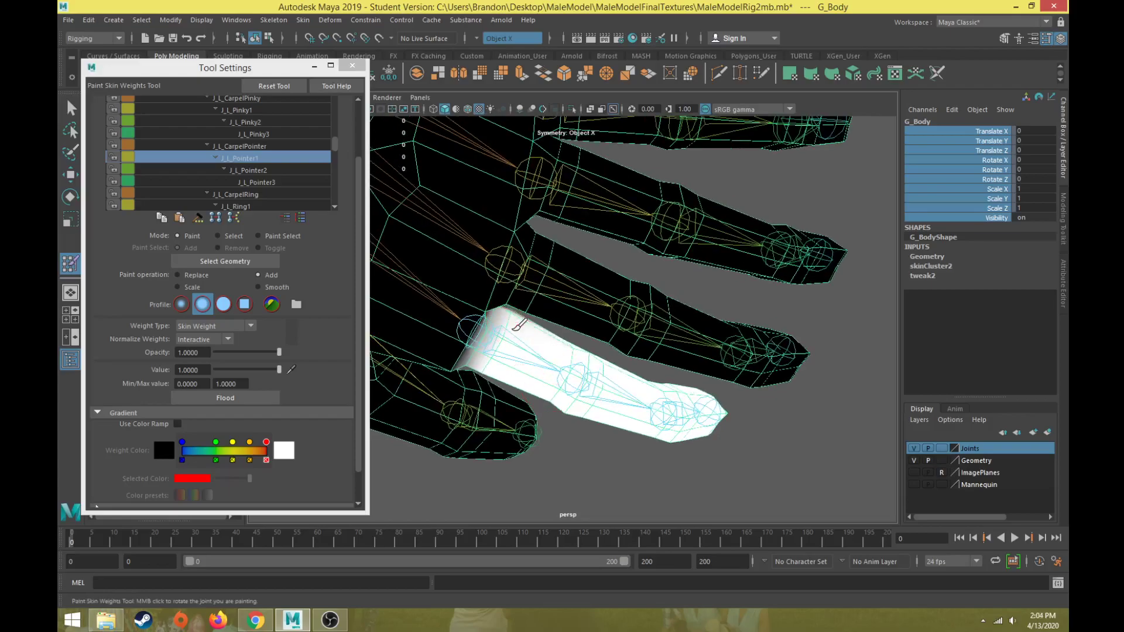
# Extend the full J_L_Pointer1 weight around the base of the index finger up to the knuckle
pyautogui.moveTo(514, 332)
pyautogui.keyDown('alt'); pyautogui.mouseDown()
pyautogui.moveTo(515, 244)
pyautogui.moveTo(533, 226)
pyautogui.moveTo(524, 264)
pyautogui.moveTo(497, 168)
pyautogui.moveTo(497, 73)
pyautogui.mouseUp(); pyautogui.keyUp('alt')
pyautogui.scroll(4, 542, 281)
pyautogui.keyDown('alt'); pyautogui.moveTo(542, 281); pyautogui.dragTo(654, 38, button='middle'); pyautogui.keyUp('alt')
pyautogui.keyDown('alt'); pyautogui.moveTo(630, 154); pyautogui.dragTo(618, 176, button='middle'); pyautogui.keyUp('alt')
pyautogui.moveTo(636, 233); pyautogui.dragTo(594, 238)
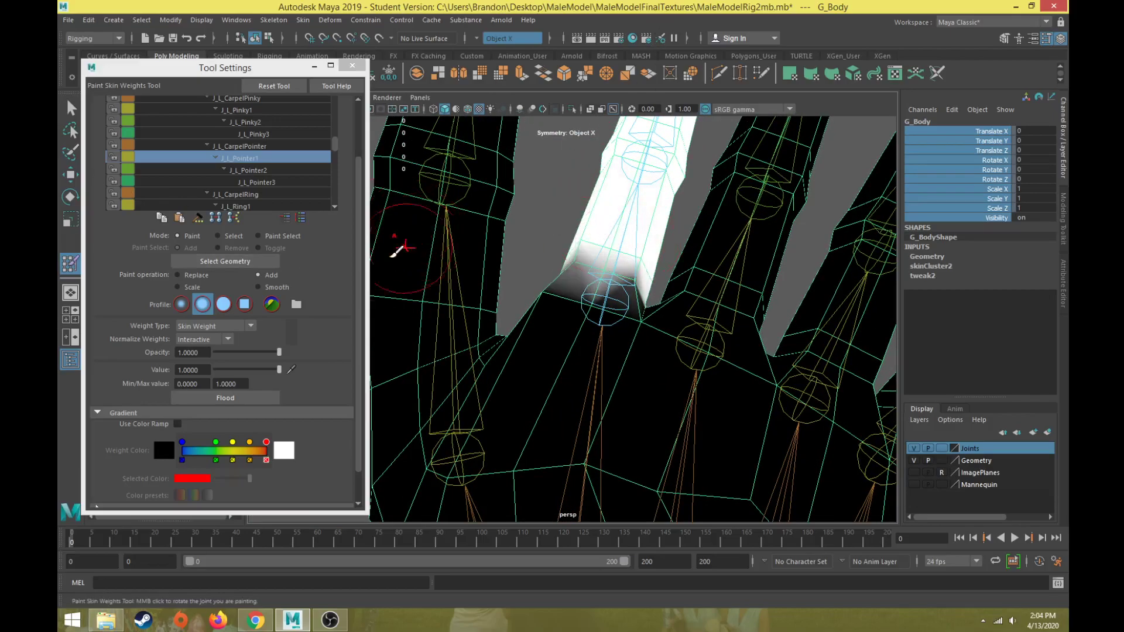
# Set the brush value to 0.05 and paint a soft J_L_Pointer1 falloff across the index knuckle and surrounding palm
pyautogui.scroll(-2, 290, 279)
pyautogui.scroll(-5, 644, 331)
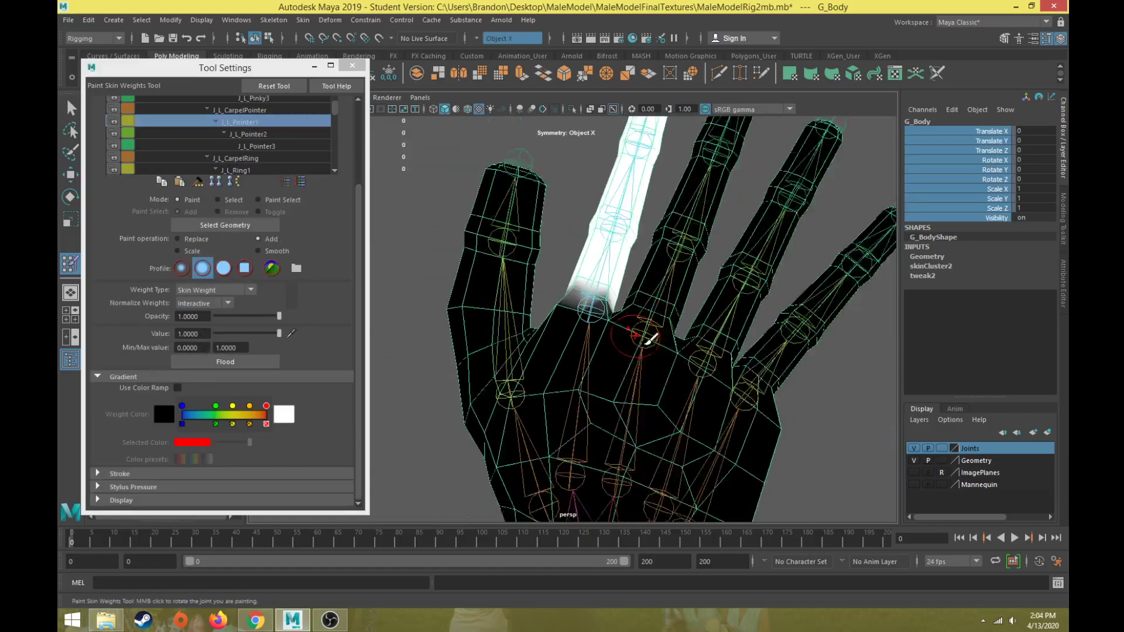
pyautogui.keyDown('alt'); pyautogui.moveTo(592, 311); pyautogui.dragTo(519, 344); pyautogui.keyUp('alt')
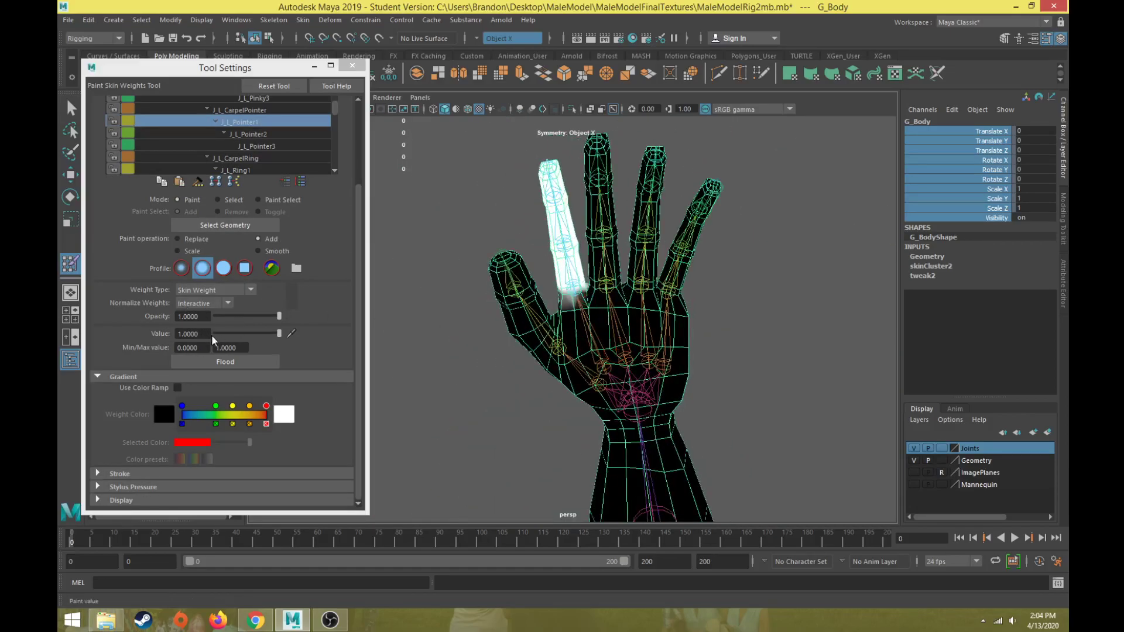
pyautogui.moveTo(206, 334); pyautogui.dragTo(57, 319)
pyautogui.write('0.1')
pyautogui.press('Return')
pyautogui.scroll(5, 389, 344)
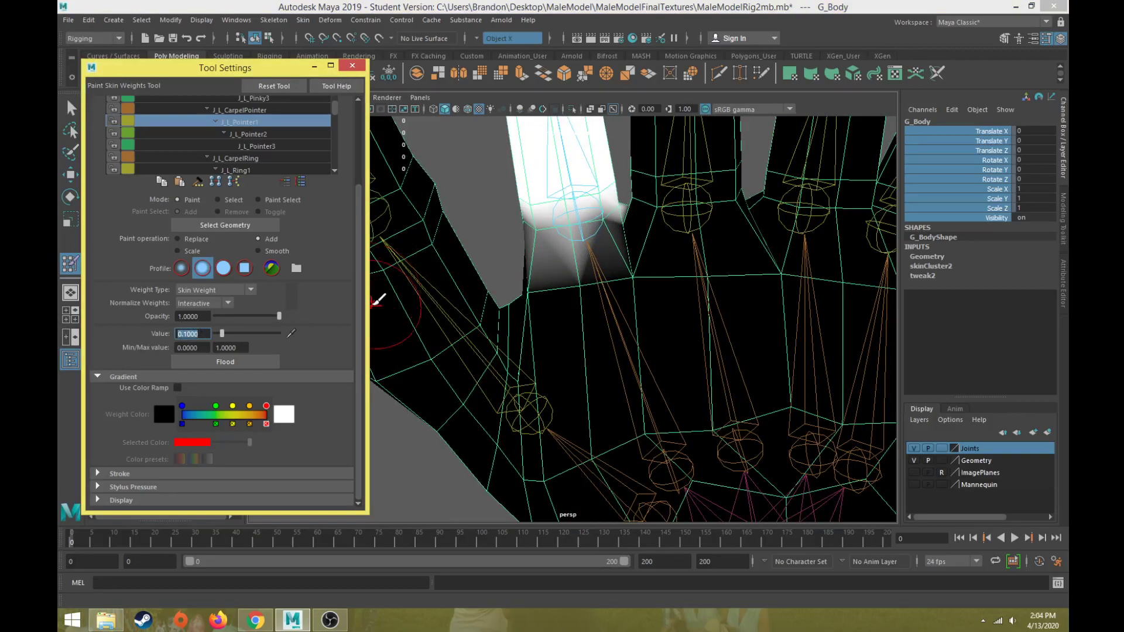
pyautogui.write('0.05')
pyautogui.press('Return')
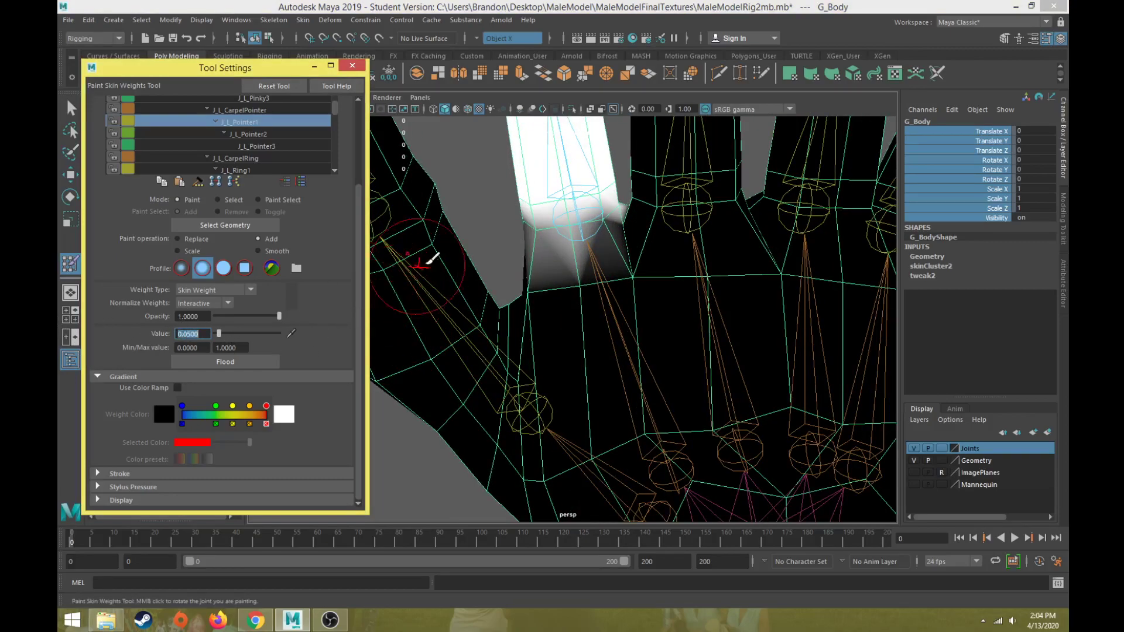
pyautogui.moveTo(600, 266)
pyautogui.mouseDown()
pyautogui.moveTo(550, 271)
pyautogui.moveTo(532, 256)
pyautogui.moveTo(610, 219)
pyautogui.moveTo(602, 251)
pyautogui.moveTo(590, 250)
pyautogui.moveTo(615, 321)
pyautogui.moveTo(598, 304)
pyautogui.moveTo(585, 321)
pyautogui.mouseUp()
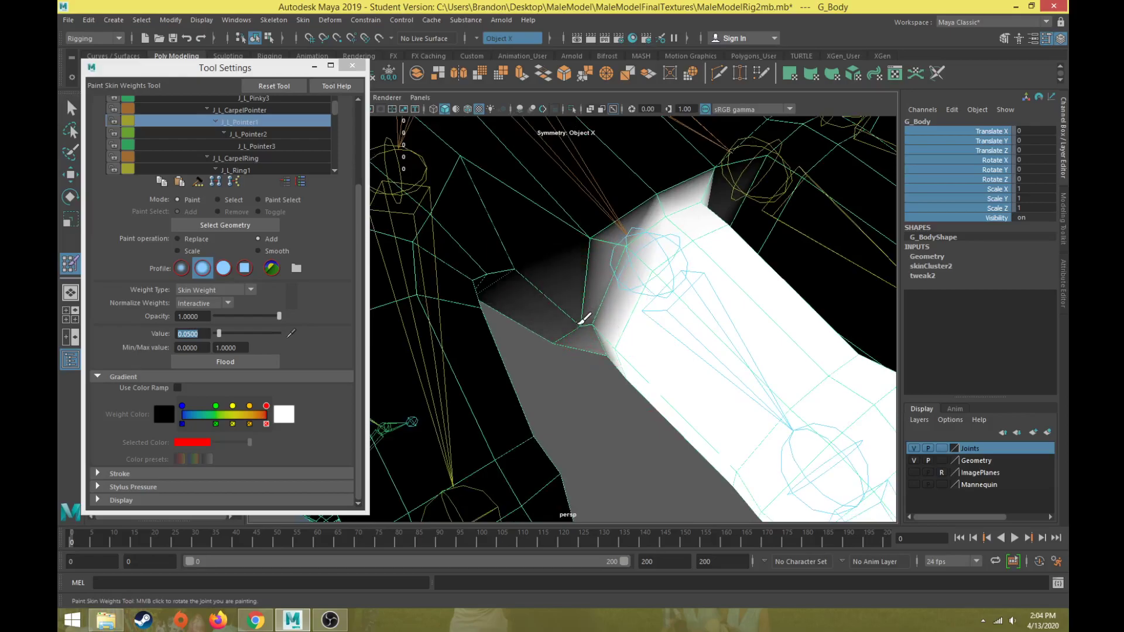
pyautogui.moveTo(610, 237); pyautogui.dragTo(614, 257)
pyautogui.moveTo(616, 268)
pyautogui.keyDown('alt'); pyautogui.mouseDown()
pyautogui.moveTo(607, 238)
pyautogui.moveTo(641, 260)
pyautogui.moveTo(637, 294)
pyautogui.moveTo(607, 316)
pyautogui.moveTo(524, 306)
pyautogui.mouseUp(); pyautogui.keyUp('alt')
pyautogui.click(612, 297)
pyautogui.click(612, 296)
pyautogui.moveTo(571, 273); pyautogui.dragTo(560, 276)
# Try rotating the J_L_Pointer1 joint to check the knuckle's deformation, and undo the rotation
pyautogui.scroll(-5, 548, 331)
pyautogui.press('w')
pyautogui.moveTo(547, 332)
pyautogui.keyDown('alt'); pyautogui.mouseDown()
pyautogui.moveTo(618, 320)
pyautogui.moveTo(621, 287)
pyautogui.moveTo(617, 315)
pyautogui.moveTo(604, 240)
pyautogui.moveTo(612, 253)
pyautogui.mouseUp(); pyautogui.keyUp('alt')
pyautogui.click(563, 324)
pyautogui.press('e')
pyautogui.keyDown('alt'); pyautogui.moveTo(624, 316); pyautogui.dragTo(663, 277); pyautogui.keyUp('alt')
pyautogui.moveTo(640, 235); pyautogui.dragTo(607, 226)
pyautogui.hotkey('ctrl', 'z')
pyautogui.hotkey('ctrl', 'z')
# Bend the index finger down at J_L_Pointer1 to inspect the knuckle up close, and undo the test rotations
pyautogui.moveTo(626, 292); pyautogui.dragTo(586, 338)
pyautogui.keyDown('alt'); pyautogui.moveTo(620, 328); pyautogui.dragTo(560, 371); pyautogui.keyUp('alt')
pyautogui.scroll(4, 621, 353)
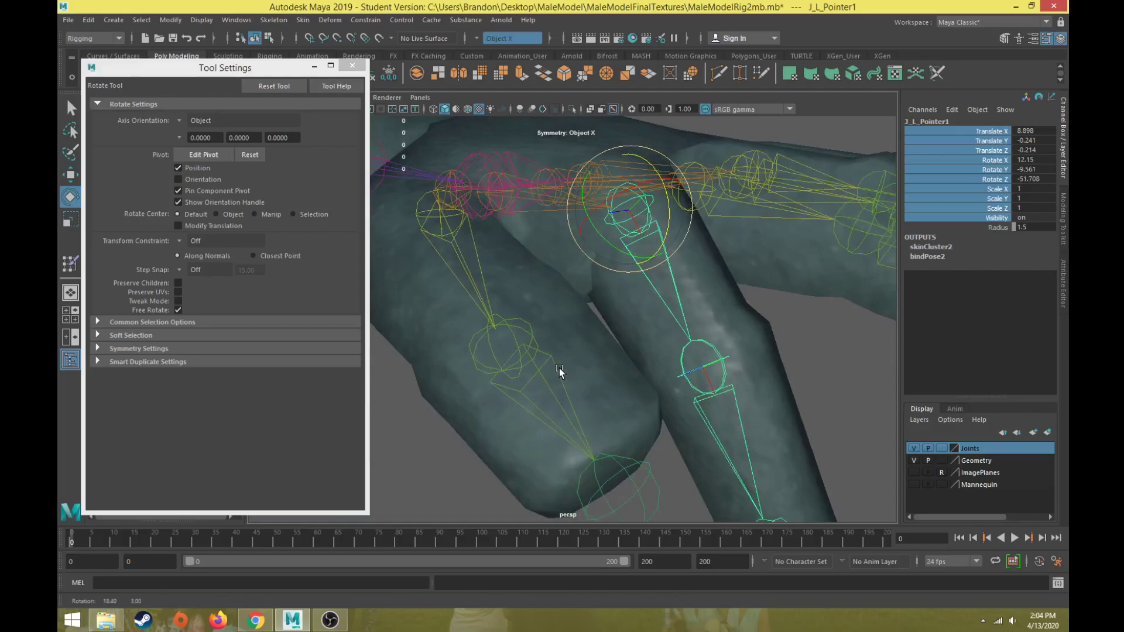
pyautogui.moveTo(661, 238); pyautogui.dragTo(527, 211)
pyautogui.hotkey('ctrl', 'z')
pyautogui.hotkey('ctrl', 'z')
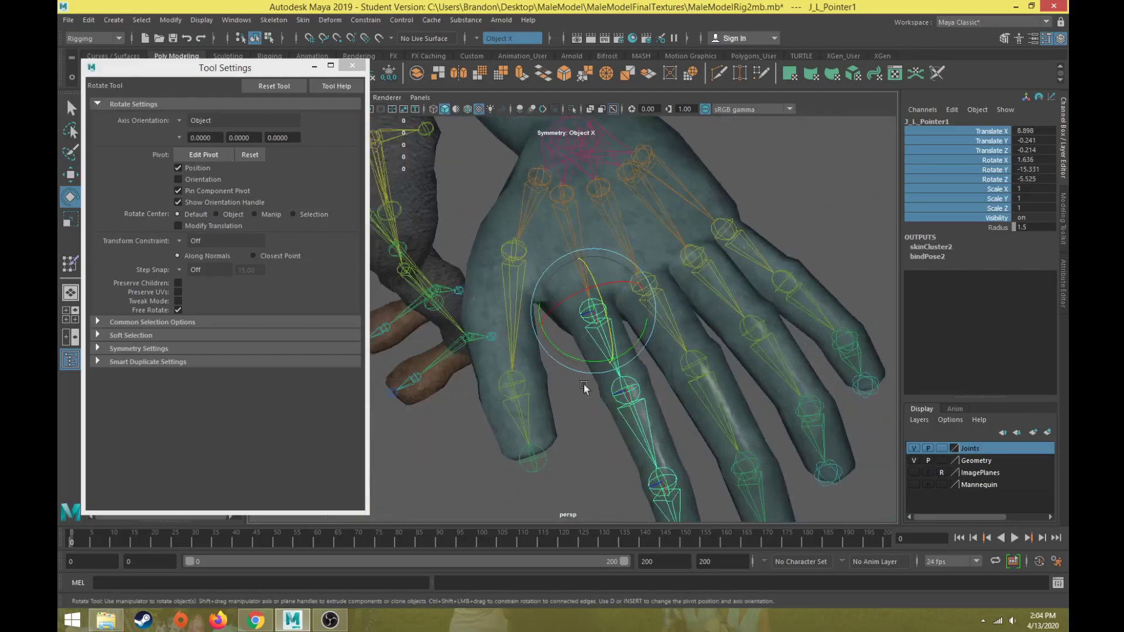
# Return to painting G_Body's skin weights and add J_L_Pointer2 weight at value 1 from the index finger's second joint to its tip
pyautogui.click(498, 190)
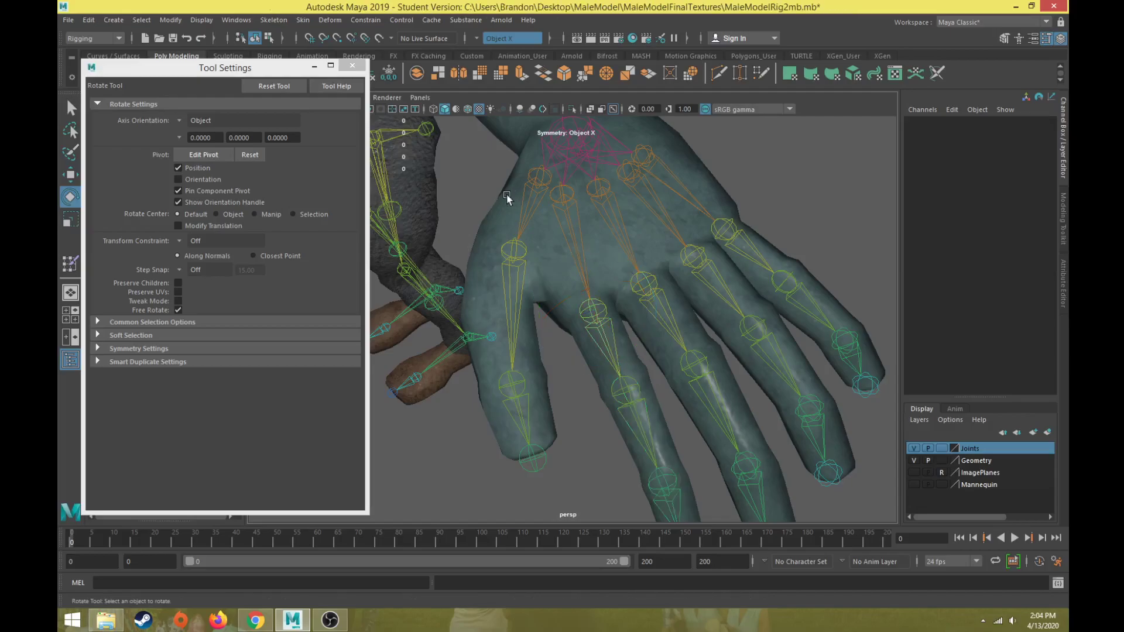
pyautogui.click(507, 194)
pyautogui.click(70, 263)
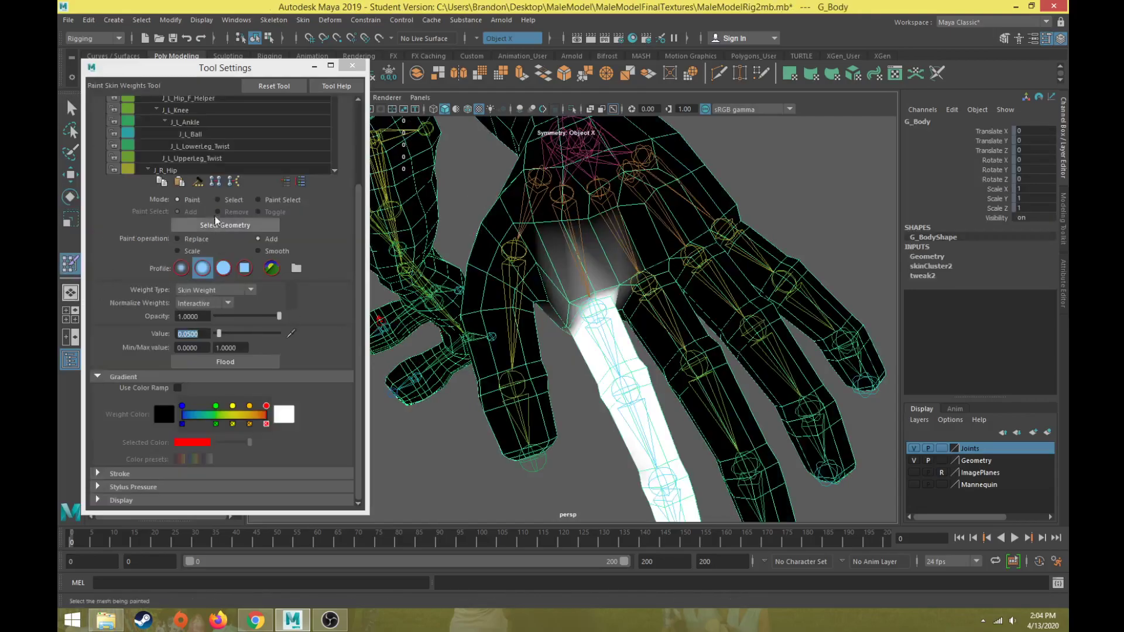
pyautogui.scroll(-3, 199, 147)
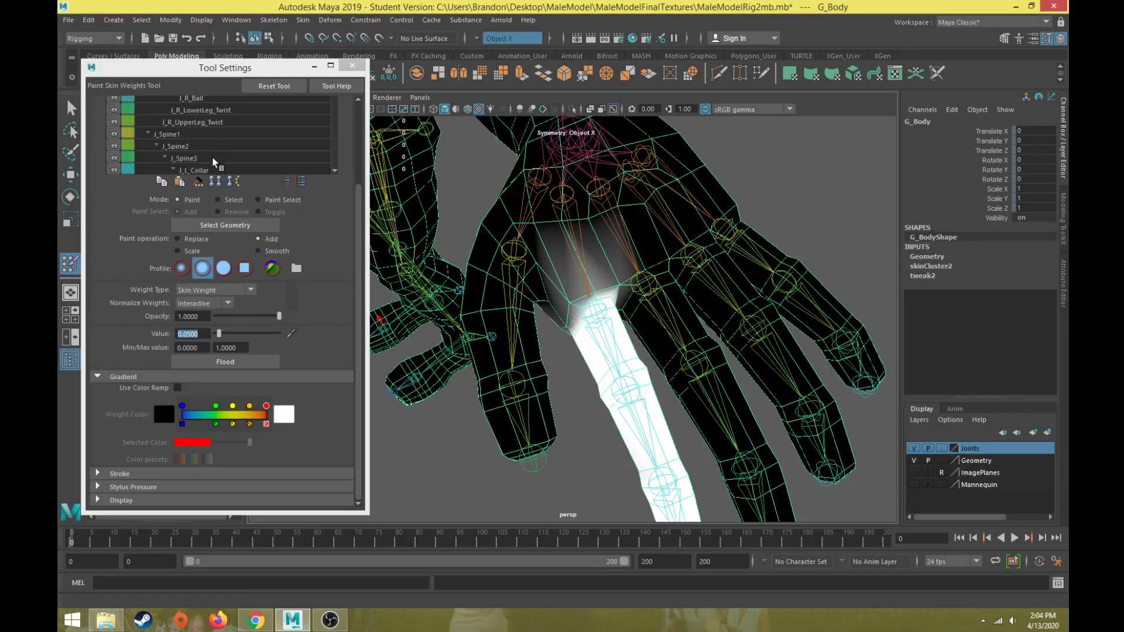
pyautogui.scroll(3, 291, 251)
pyautogui.scroll(-5, 215, 241)
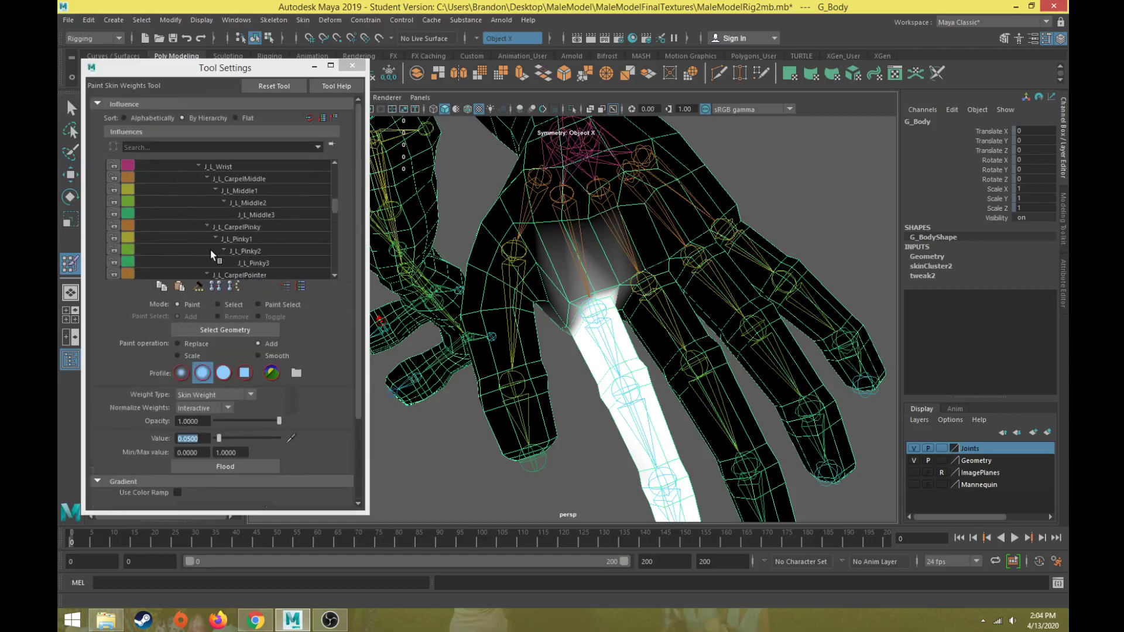
pyautogui.scroll(-3, 215, 251)
pyautogui.click(255, 209)
pyautogui.keyDown('alt'); pyautogui.moveTo(627, 344); pyautogui.dragTo(433, 275); pyautogui.keyUp('alt')
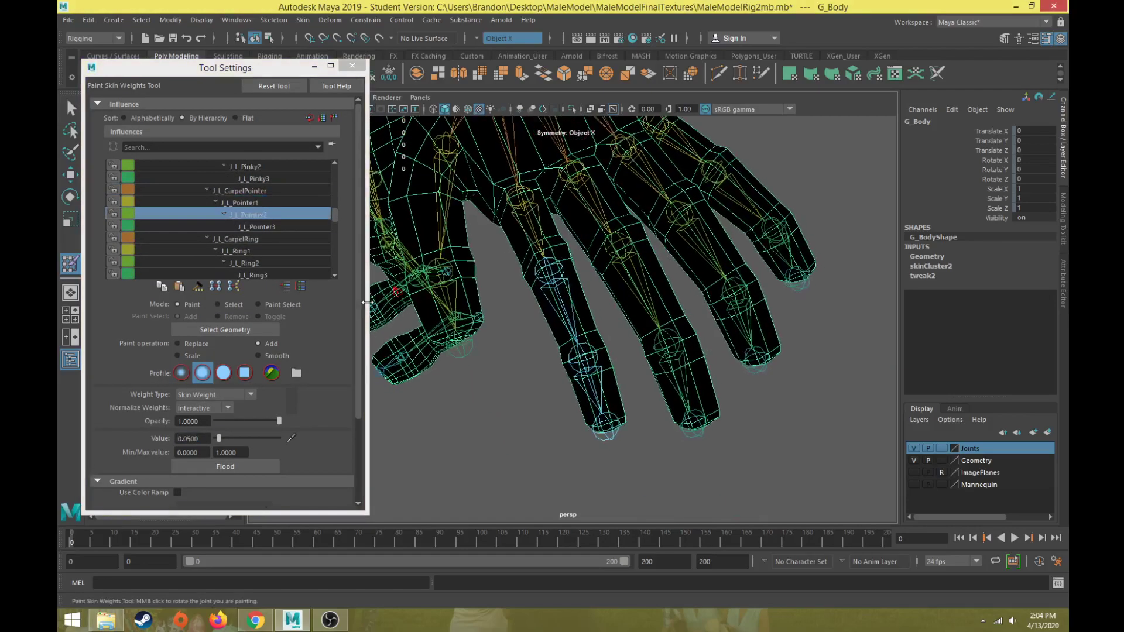
pyautogui.moveTo(227, 438); pyautogui.dragTo(281, 438)
pyautogui.moveTo(422, 422)
pyautogui.keyDown('alt'); pyautogui.mouseDown()
pyautogui.moveTo(525, 339)
pyautogui.moveTo(534, 347)
pyautogui.moveTo(547, 293)
pyautogui.moveTo(572, 372)
pyautogui.mouseUp(); pyautogui.keyUp('alt')
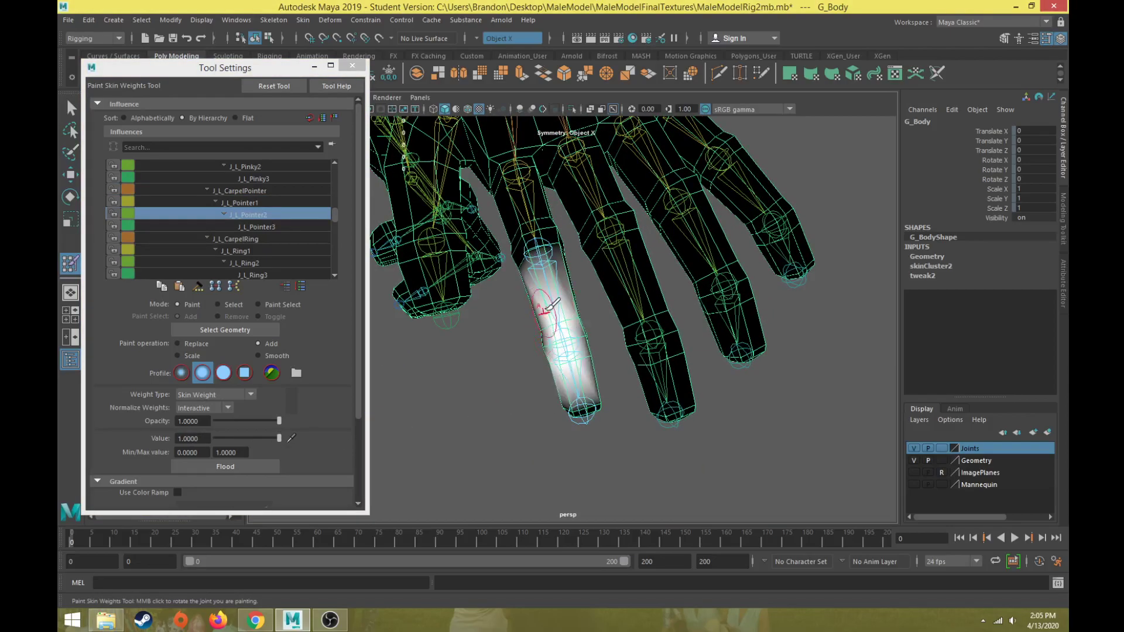
pyautogui.moveTo(555, 318)
pyautogui.mouseDown()
pyautogui.moveTo(595, 404)
pyautogui.moveTo(577, 317)
pyautogui.moveTo(588, 237)
pyautogui.mouseUp()
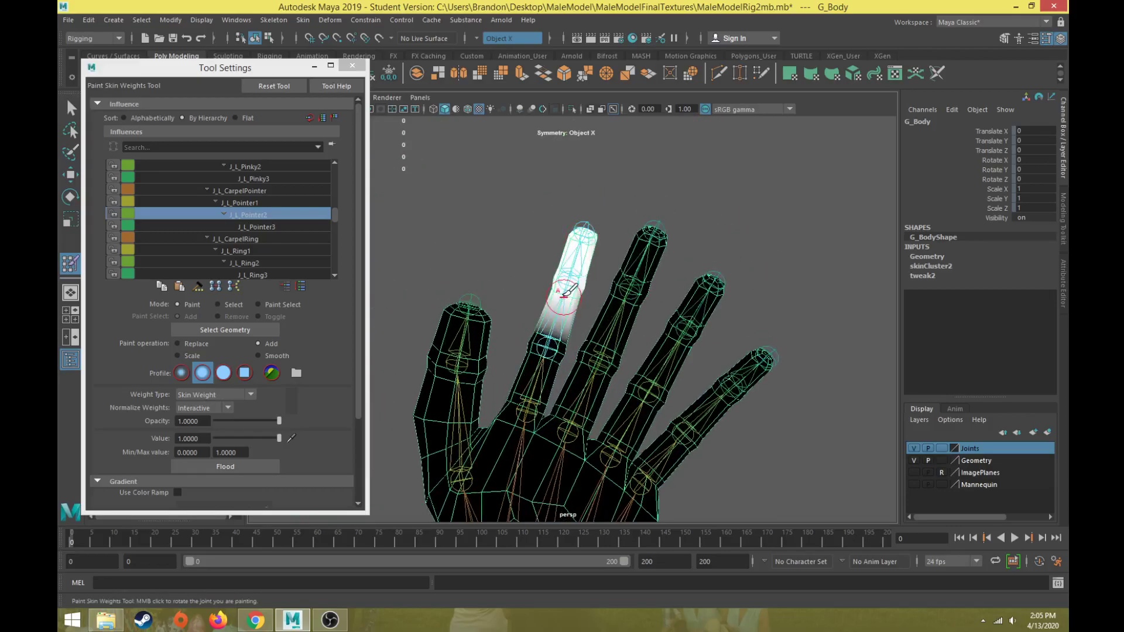
# Fill the remaining J_L_Pointer2 area at value 1 around all sides of the finger up to the second joint
pyautogui.moveTo(560, 284)
pyautogui.keyDown('alt'); pyautogui.mouseDown()
pyautogui.moveTo(499, 311)
pyautogui.moveTo(499, 261)
pyautogui.mouseUp(); pyautogui.keyUp('alt')
pyautogui.scroll(6, 589, 334)
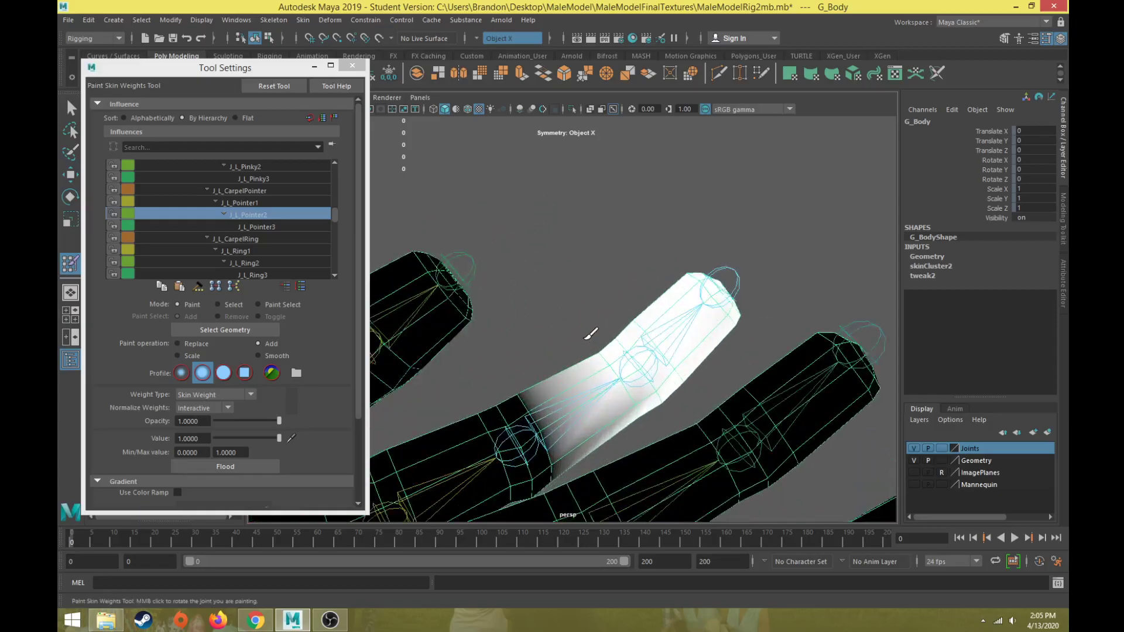
pyautogui.keyDown('alt'); pyautogui.moveTo(589, 334); pyautogui.dragTo(559, 289, button='middle'); pyautogui.keyUp('alt')
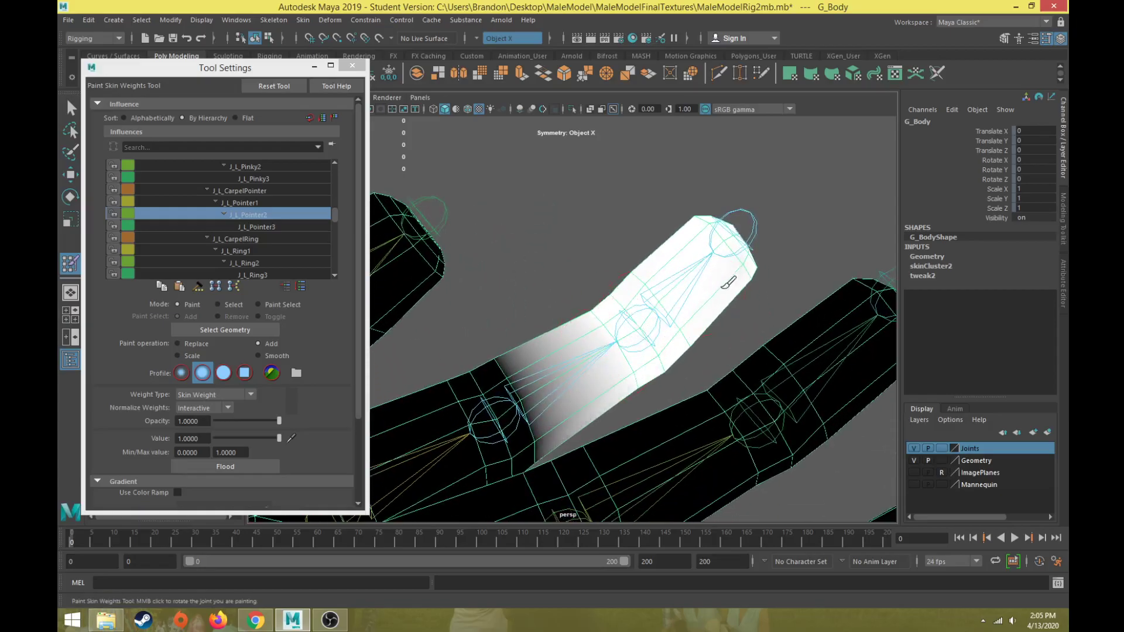
pyautogui.moveTo(685, 264)
pyautogui.keyDown('alt'); pyautogui.mouseDown()
pyautogui.moveTo(556, 307)
pyautogui.moveTo(459, 255)
pyautogui.moveTo(560, 343)
pyautogui.moveTo(791, 376)
pyautogui.moveTo(648, 439)
pyautogui.moveTo(727, 253)
pyautogui.moveTo(653, 339)
pyautogui.moveTo(561, 346)
pyautogui.moveTo(602, 234)
pyautogui.moveTo(582, 216)
pyautogui.moveTo(680, 184)
pyautogui.mouseUp(); pyautogui.keyUp('alt')
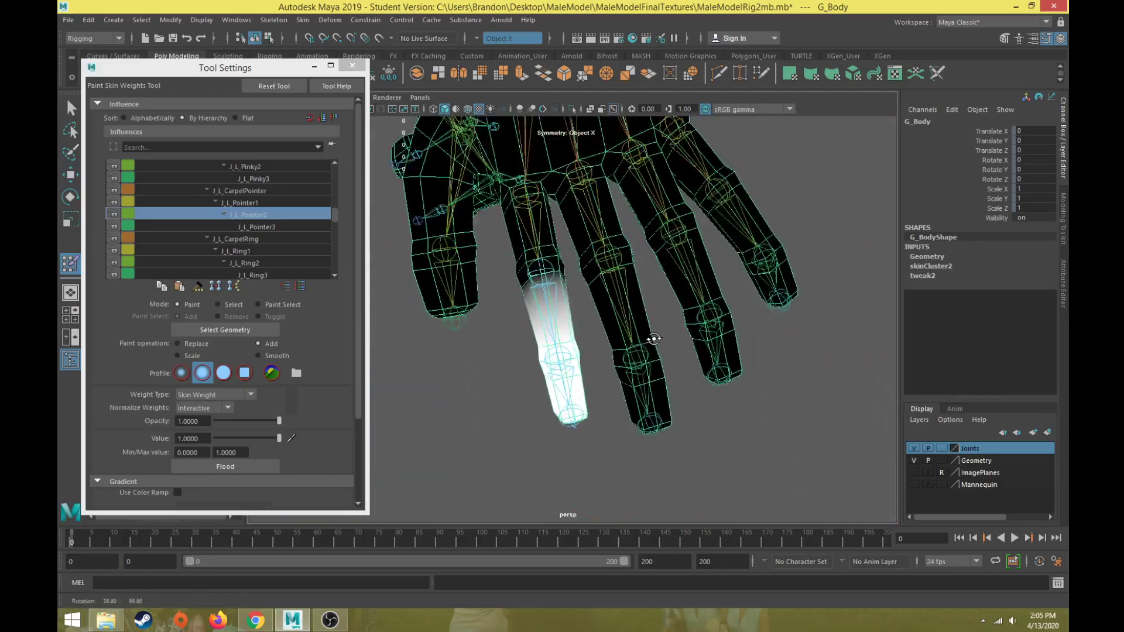
pyautogui.scroll(5, 610, 335)
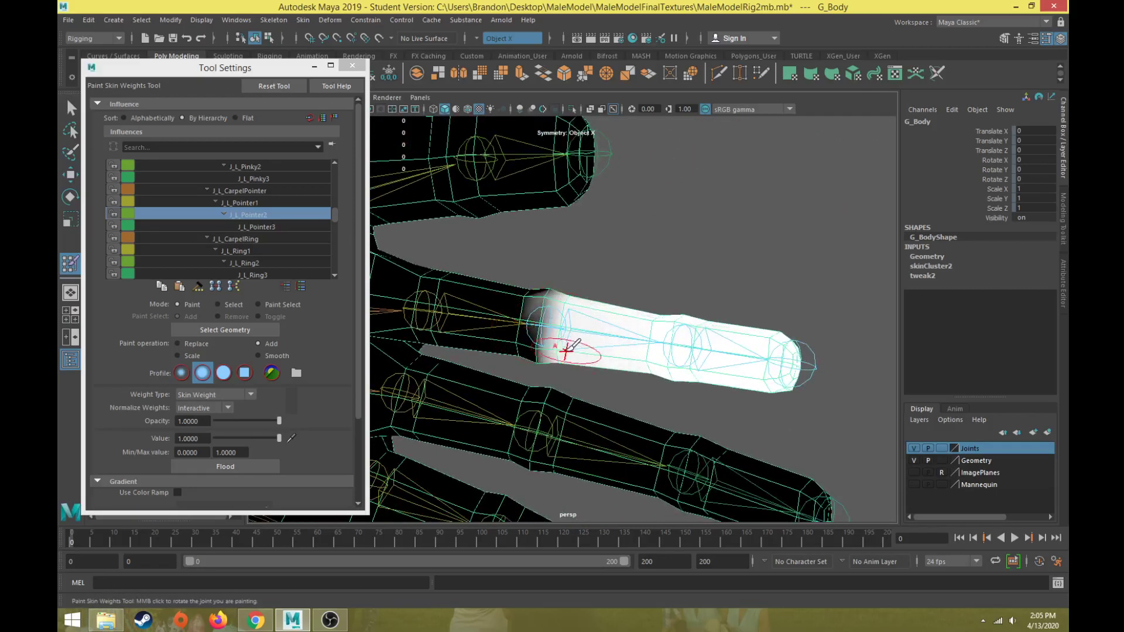
pyautogui.moveTo(627, 270)
pyautogui.keyDown('alt'); pyautogui.mouseDown()
pyautogui.moveTo(557, 462)
pyautogui.moveTo(568, 498)
pyautogui.moveTo(556, 450)
pyautogui.mouseUp(); pyautogui.keyUp('alt')
# Set the brush value to 0.05 and paint a soft J_L_Pointer2 falloff behind the index finger's second joint
pyautogui.moveTo(205, 438); pyautogui.dragTo(59, 426)
pyautogui.write('0.05')
pyautogui.press('Return')
pyautogui.moveTo(565, 344)
pyautogui.mouseDown()
pyautogui.moveTo(511, 297)
pyautogui.moveTo(534, 298)
pyautogui.moveTo(509, 293)
pyautogui.moveTo(527, 276)
pyautogui.moveTo(553, 304)
pyautogui.moveTo(562, 258)
pyautogui.mouseUp()
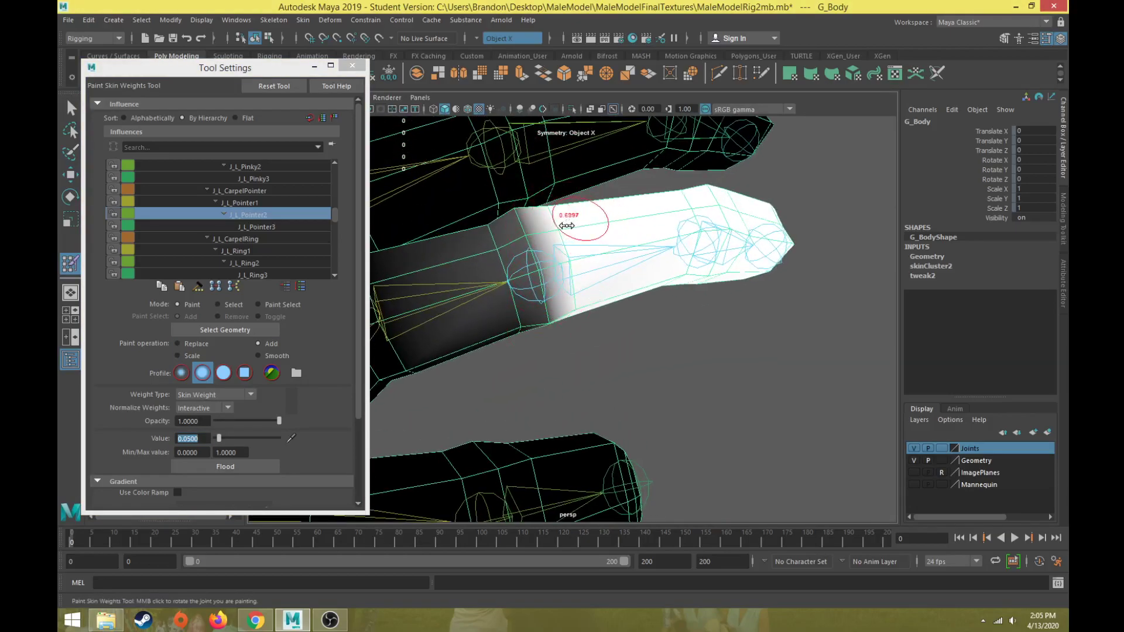
pyautogui.keyDown('alt'); pyautogui.moveTo(559, 300); pyautogui.dragTo(532, 230); pyautogui.keyUp('alt')
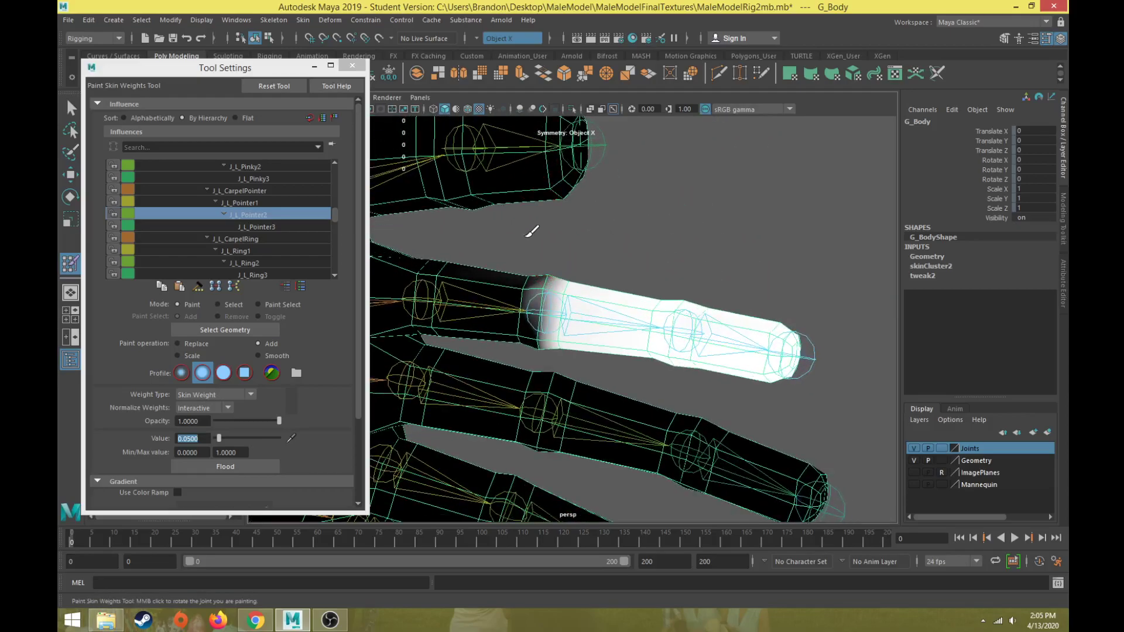
pyautogui.moveTo(539, 335); pyautogui.dragTo(541, 340)
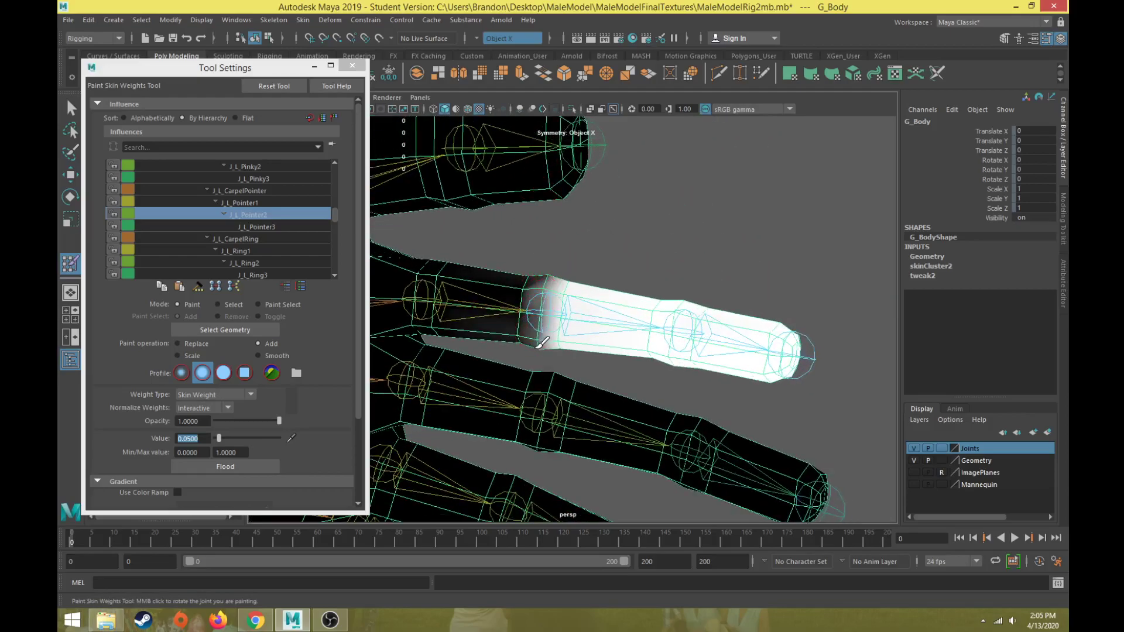
pyautogui.moveTo(542, 284); pyautogui.dragTo(547, 274)
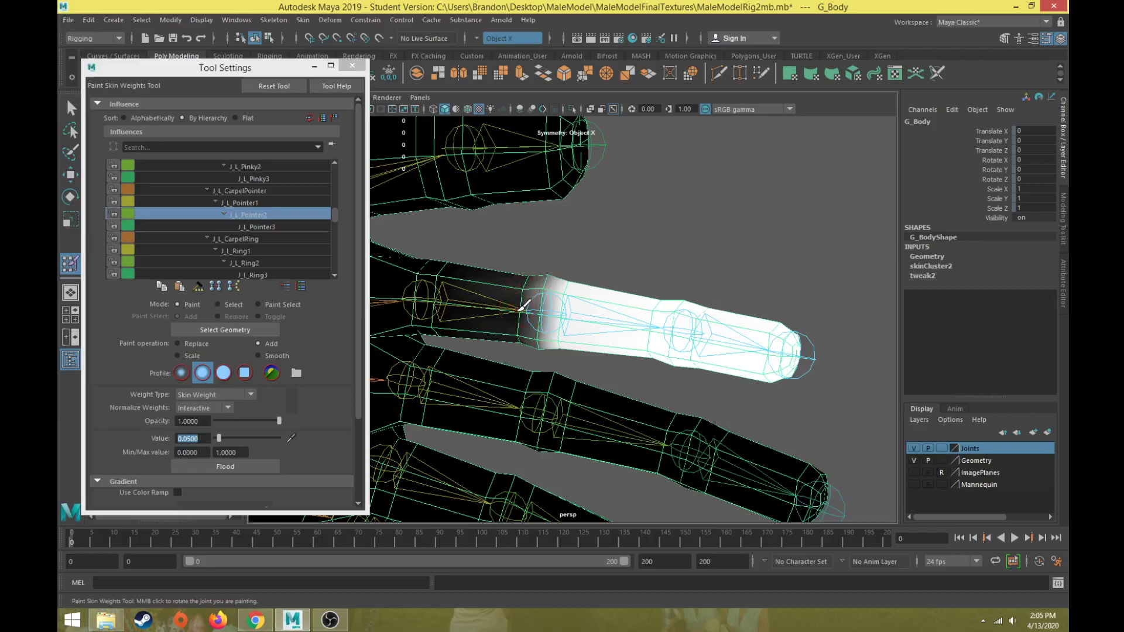
pyautogui.moveTo(520, 308); pyautogui.dragTo(516, 327)
pyautogui.keyDown('alt'); pyautogui.moveTo(535, 279); pyautogui.dragTo(526, 418); pyautogui.keyUp('alt')
pyautogui.keyDown('alt'); pyautogui.moveTo(501, 314); pyautogui.dragTo(509, 299); pyautogui.keyUp('alt')
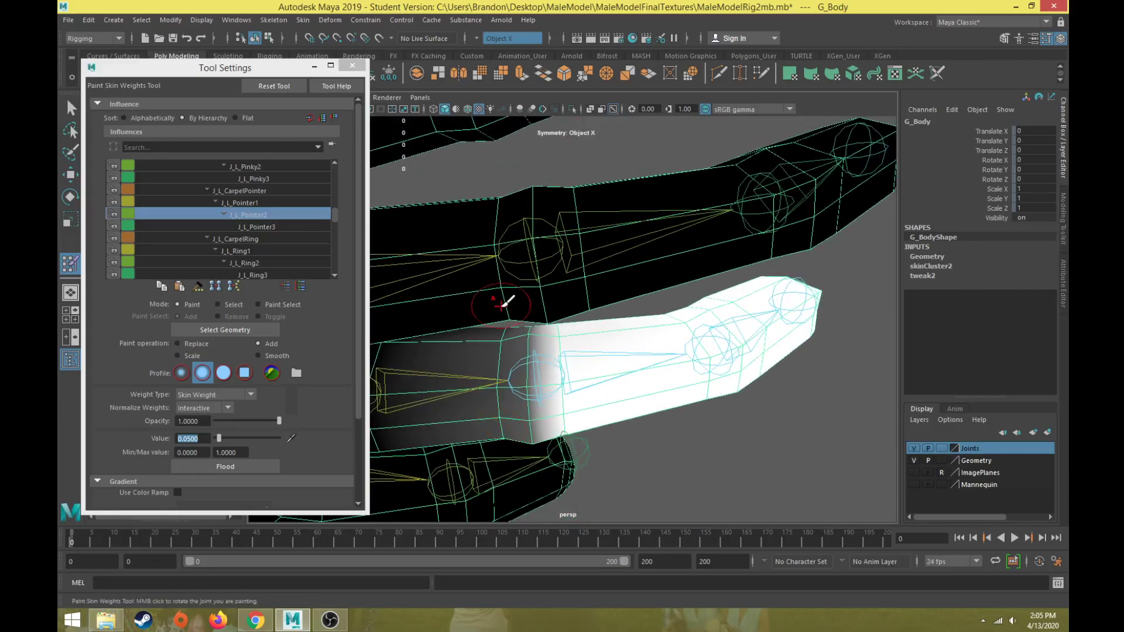
# Rotate the index finger at J_L_Pointer2 to check how the second joint deforms, and undo the test rotation
pyautogui.scroll(-5, 545, 382)
pyautogui.press('e')
pyautogui.press('w')
pyautogui.click(554, 345)
pyautogui.press('e')
pyautogui.moveTo(553, 345)
pyautogui.keyDown('alt'); pyautogui.mouseDown()
pyautogui.moveTo(539, 339)
pyautogui.moveTo(521, 269)
pyautogui.moveTo(602, 322)
pyautogui.moveTo(577, 331)
pyautogui.moveTo(603, 328)
pyautogui.moveTo(591, 342)
pyautogui.moveTo(583, 326)
pyautogui.moveTo(614, 371)
pyautogui.moveTo(587, 318)
pyautogui.moveTo(619, 350)
pyautogui.mouseUp(); pyautogui.keyUp('alt')
pyautogui.hotkey('ctrl', 'z')
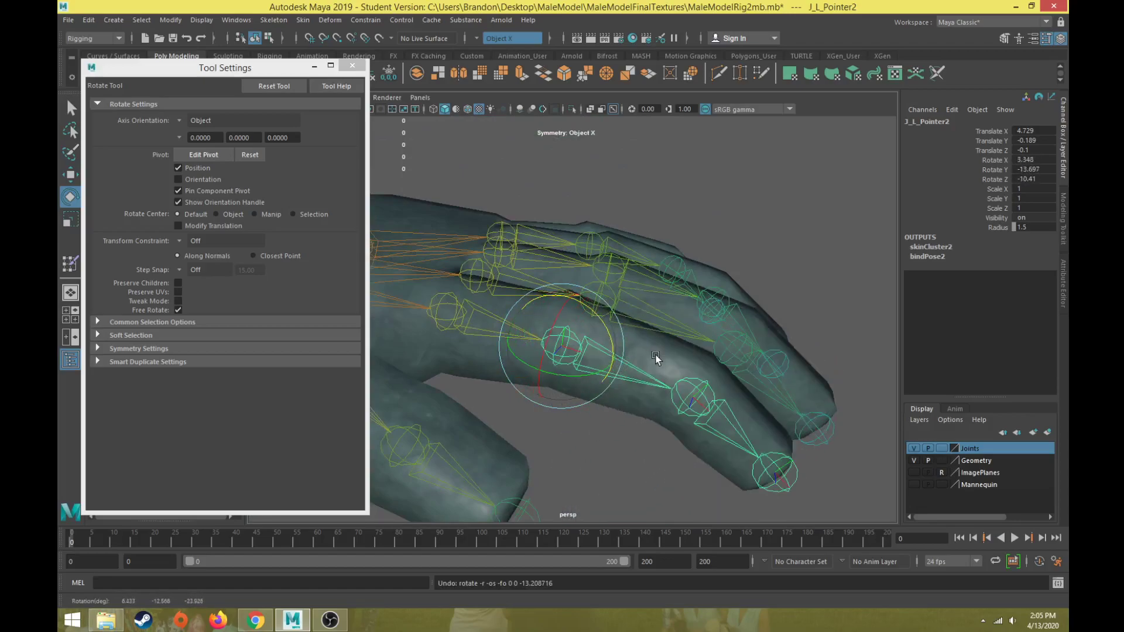
# Return to painting G_Body's skin weights and touch up the J_L_Pointer2 falloff behind the index finger's second joint
pyautogui.click(656, 358)
pyautogui.click(69, 264)
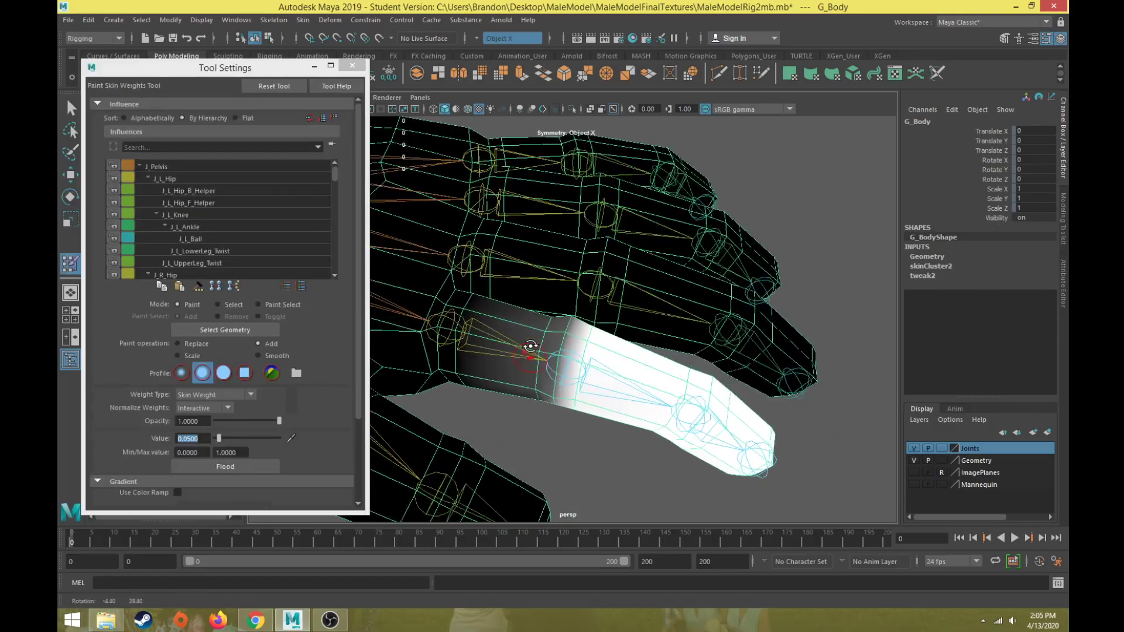
pyautogui.moveTo(557, 339)
pyautogui.keyDown('alt'); pyautogui.mouseDown()
pyautogui.moveTo(564, 348)
pyautogui.moveTo(567, 244)
pyautogui.moveTo(572, 285)
pyautogui.moveTo(566, 256)
pyautogui.moveTo(566, 293)
pyautogui.moveTo(537, 346)
pyautogui.mouseUp(); pyautogui.keyUp('alt')
# Bend the index finger down at J_L_Pointer2 once more to inspect the second joint, and undo the rotation
pyautogui.press('e')
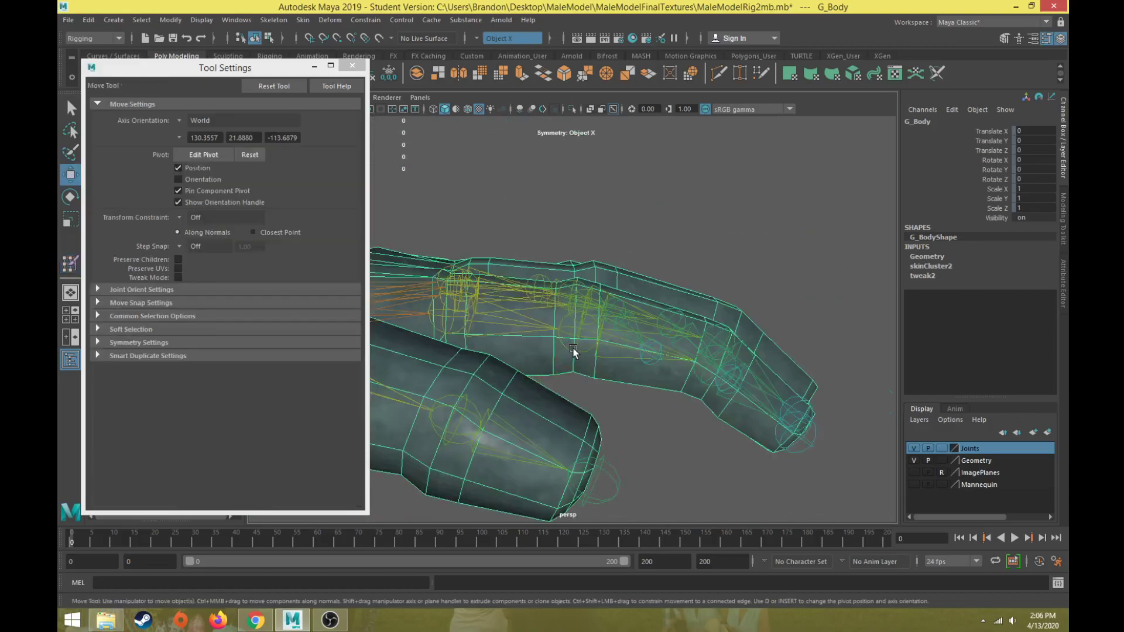
pyautogui.click(575, 349)
pyautogui.moveTo(598, 305); pyautogui.dragTo(609, 341)
pyautogui.hotkey('ctrl', 'z')
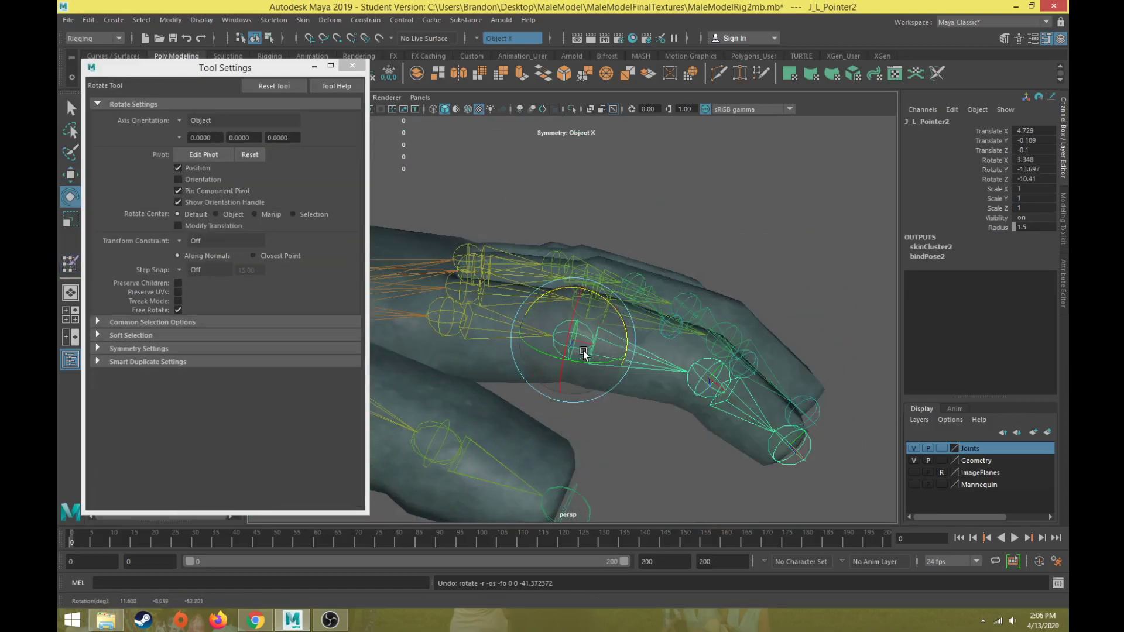
# Resume skin weight painting on G_Body with J_L_Pointer3 as the influence and the brush value at 1
pyautogui.keyDown('alt'); pyautogui.moveTo(708, 287); pyautogui.dragTo(654, 331); pyautogui.keyUp('alt')
pyautogui.click(436, 212)
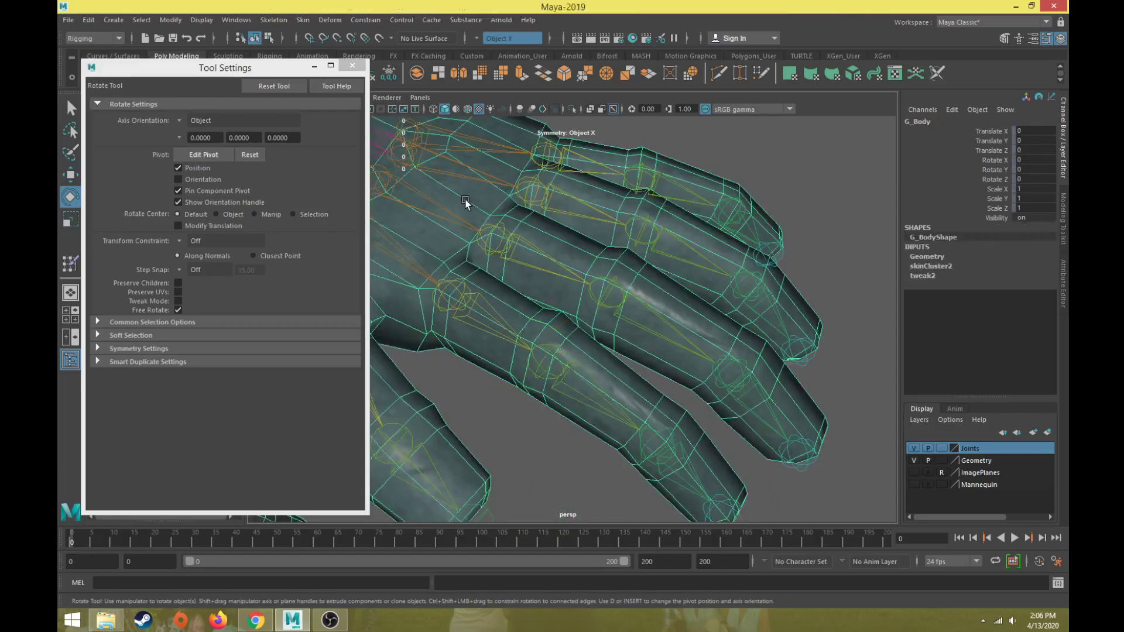
pyautogui.click(71, 264)
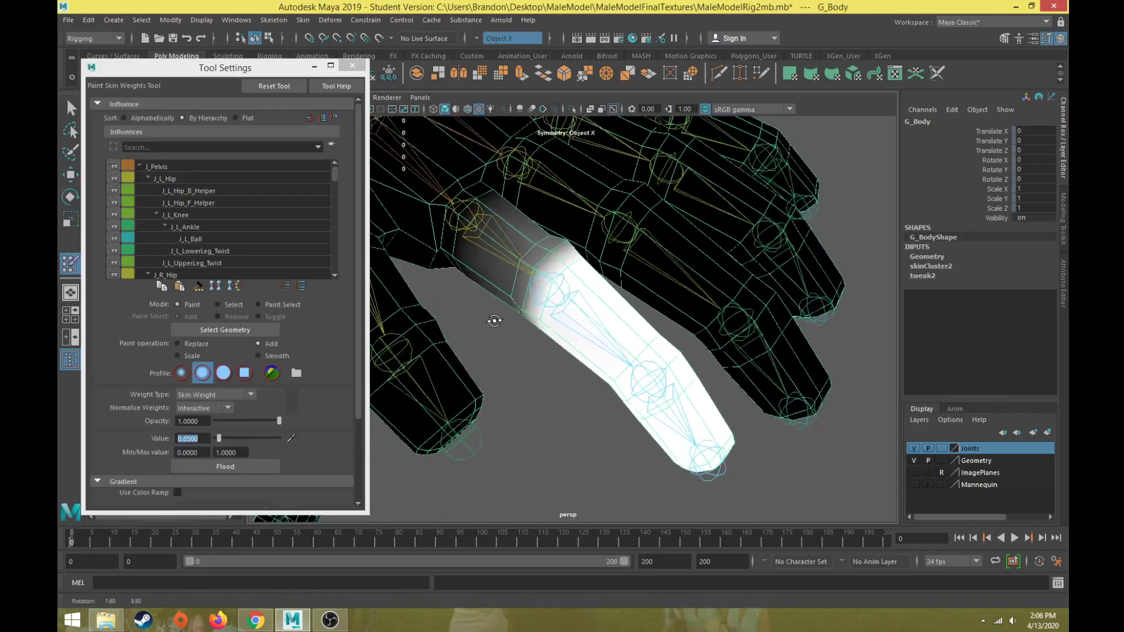
pyautogui.scroll(-5, 193, 229)
pyautogui.click(262, 251)
pyautogui.keyDown('alt'); pyautogui.moveTo(508, 366); pyautogui.dragTo(463, 305, button='middle'); pyautogui.keyUp('alt')
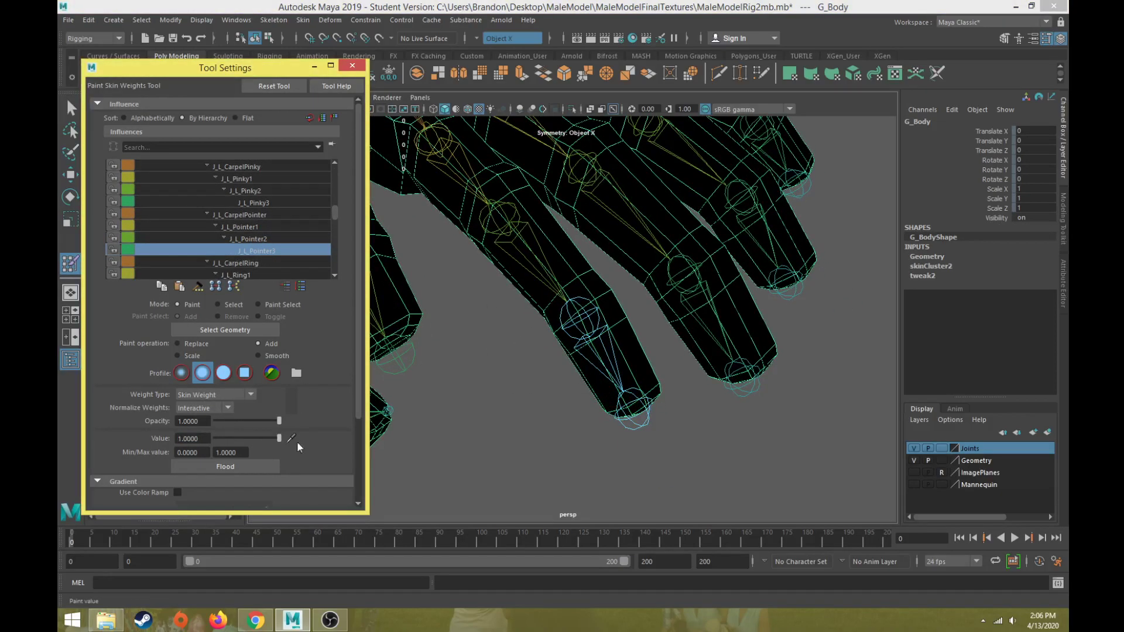
pyautogui.keyDown('alt'); pyautogui.moveTo(519, 394); pyautogui.dragTo(535, 378); pyautogui.keyUp('alt')
pyautogui.press('w')
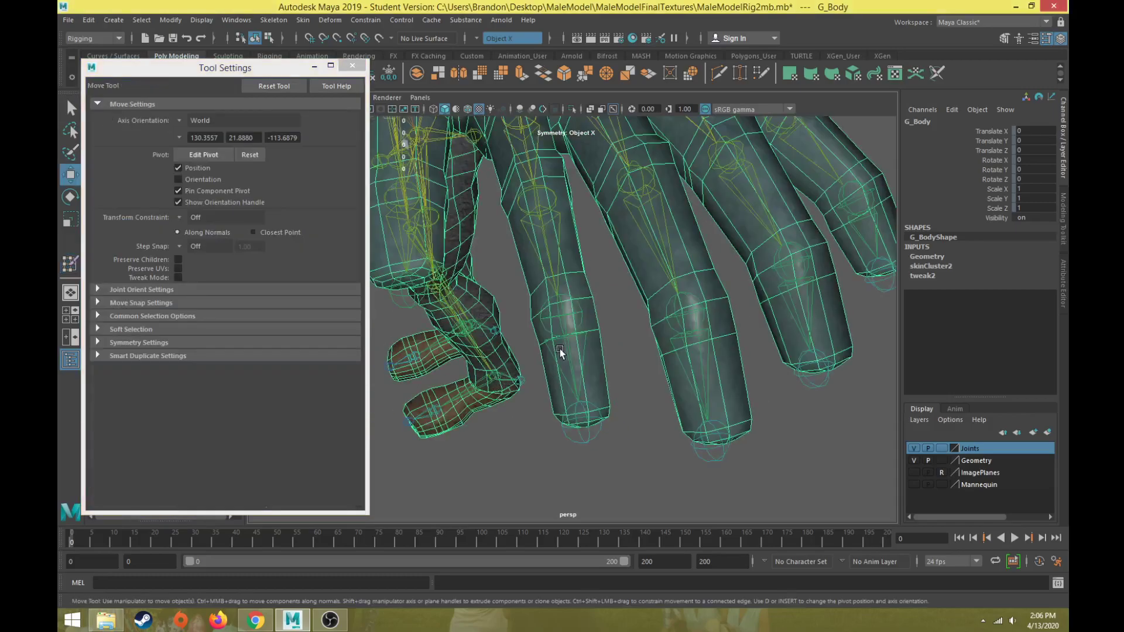
pyautogui.click(70, 264)
pyautogui.scroll(-12, 209, 254)
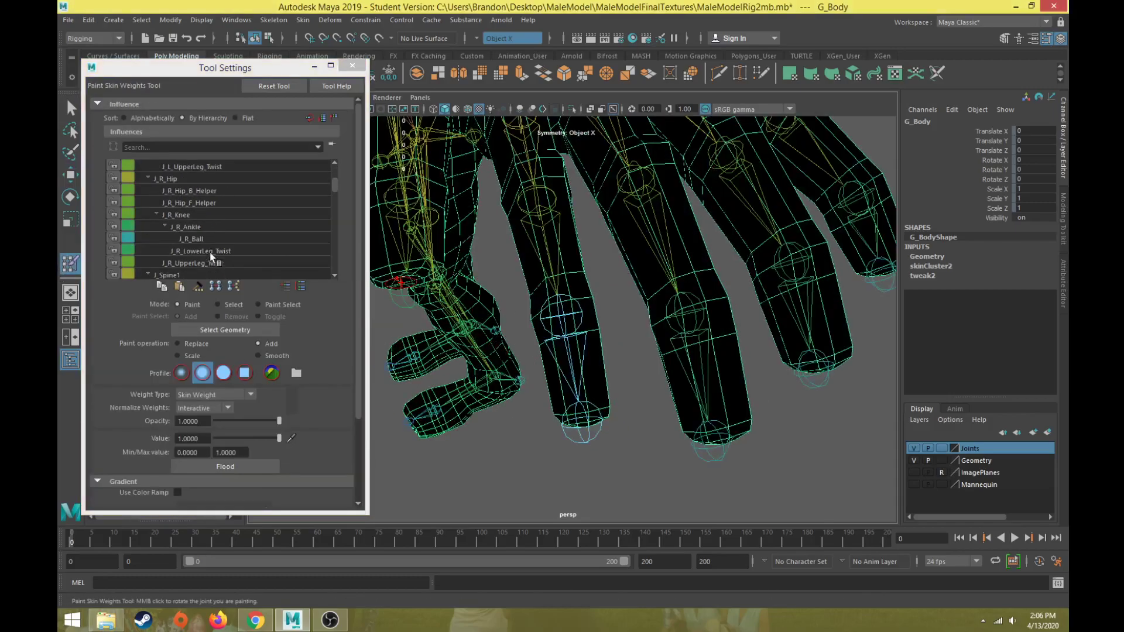
pyautogui.click(251, 249)
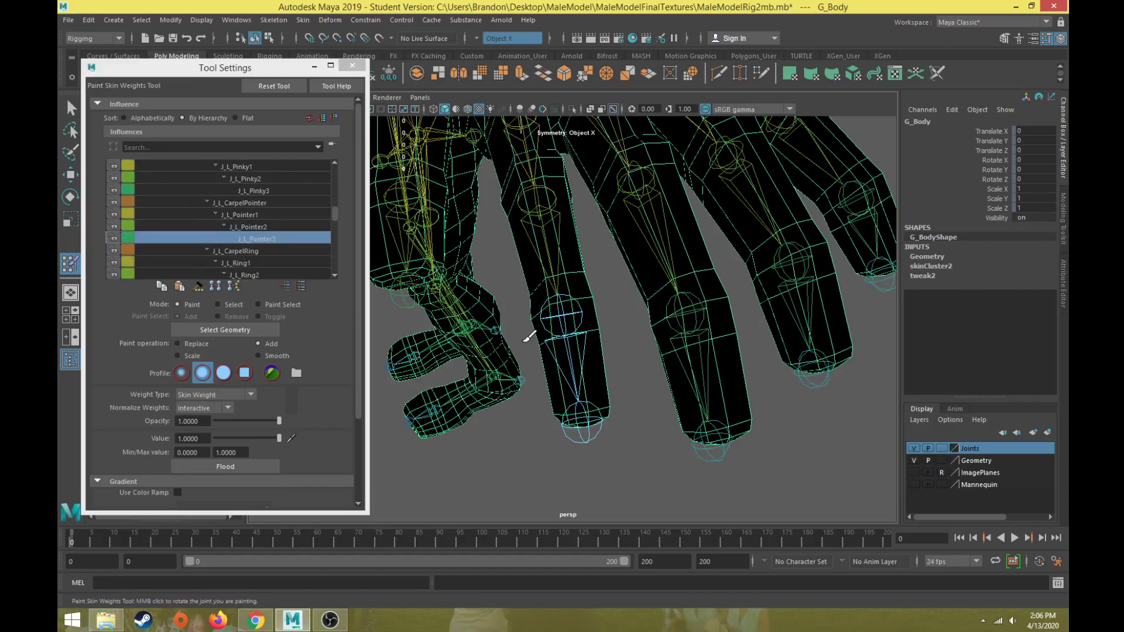
# Paint J_L_Pointer3 weight at value 1 on all sides of the index finger from its last joint to the tip
pyautogui.moveTo(568, 351)
pyautogui.mouseDown()
pyautogui.moveTo(577, 381)
pyautogui.moveTo(562, 393)
pyautogui.moveTo(643, 397)
pyautogui.moveTo(577, 406)
pyautogui.moveTo(574, 243)
pyautogui.mouseUp()
pyautogui.moveTo(574, 242)
pyautogui.mouseDown()
pyautogui.moveTo(565, 241)
pyautogui.moveTo(609, 249)
pyautogui.moveTo(601, 236)
pyautogui.moveTo(577, 239)
pyautogui.moveTo(590, 221)
pyautogui.moveTo(624, 313)
pyautogui.mouseUp()
pyautogui.moveTo(582, 282)
pyautogui.keyDown('alt'); pyautogui.mouseDown()
pyautogui.moveTo(514, 422)
pyautogui.moveTo(570, 387)
pyautogui.mouseUp(); pyautogui.keyUp('alt')
pyautogui.moveTo(636, 313)
pyautogui.mouseDown()
pyautogui.moveTo(595, 350)
pyautogui.moveTo(527, 363)
pyautogui.moveTo(505, 342)
pyautogui.moveTo(562, 339)
pyautogui.mouseUp()
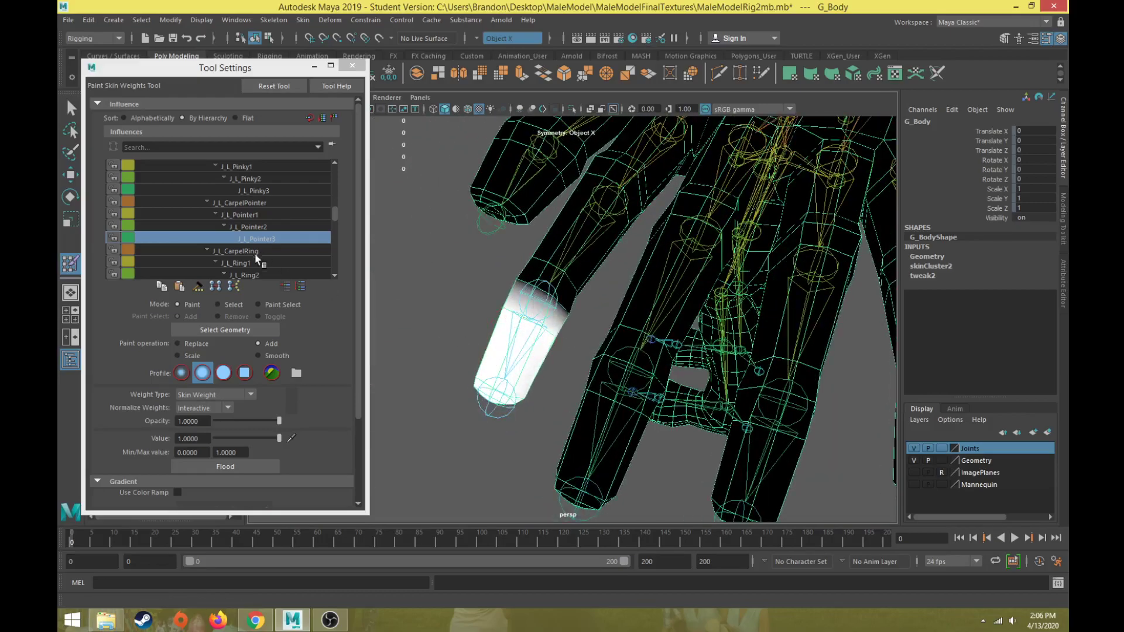
# Set the brush value to 0.05 and paint a soft J_L_Pointer3 falloff behind the index finger's last joint
pyautogui.click(191, 438)
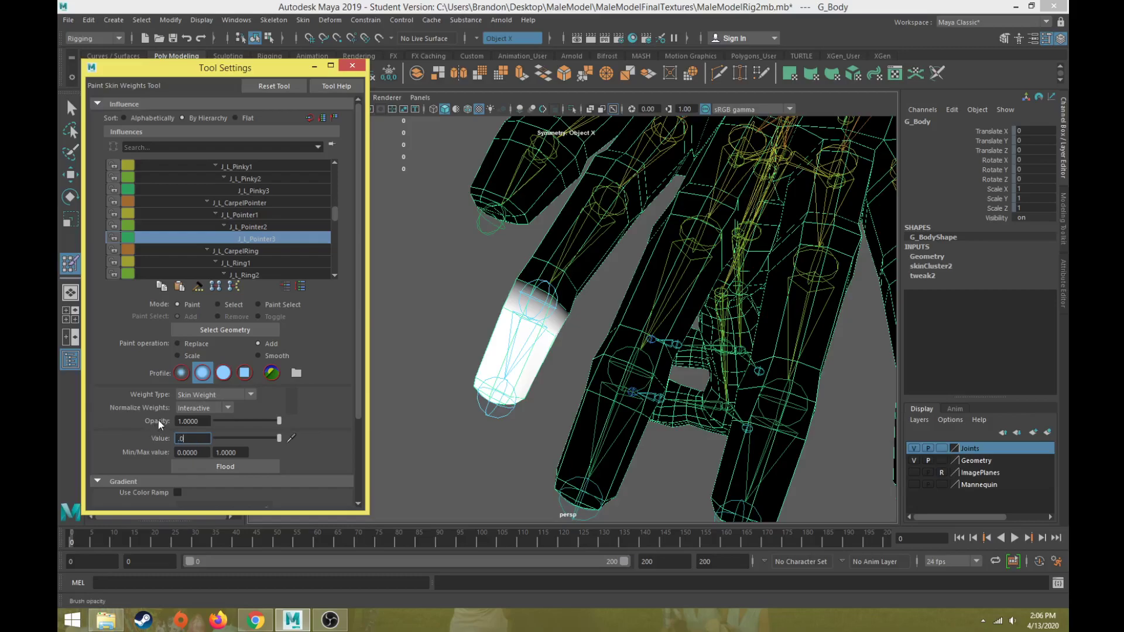
pyautogui.press('Return')
pyautogui.moveTo(537, 310)
pyautogui.keyDown('alt'); pyautogui.mouseDown()
pyautogui.moveTo(544, 344)
pyautogui.moveTo(579, 346)
pyautogui.moveTo(489, 295)
pyautogui.mouseUp(); pyautogui.keyUp('alt')
pyautogui.moveTo(580, 311)
pyautogui.mouseDown()
pyautogui.moveTo(522, 290)
pyautogui.moveTo(658, 199)
pyautogui.moveTo(692, 149)
pyautogui.moveTo(635, 182)
pyautogui.moveTo(592, 344)
pyautogui.moveTo(615, 285)
pyautogui.moveTo(576, 312)
pyautogui.moveTo(570, 381)
pyautogui.moveTo(449, 417)
pyautogui.moveTo(356, 427)
pyautogui.moveTo(515, 389)
pyautogui.mouseUp()
# Bend the index fingertip at J_L_Pointer3 to check its deformation, and undo the test rotations
pyautogui.press('w')
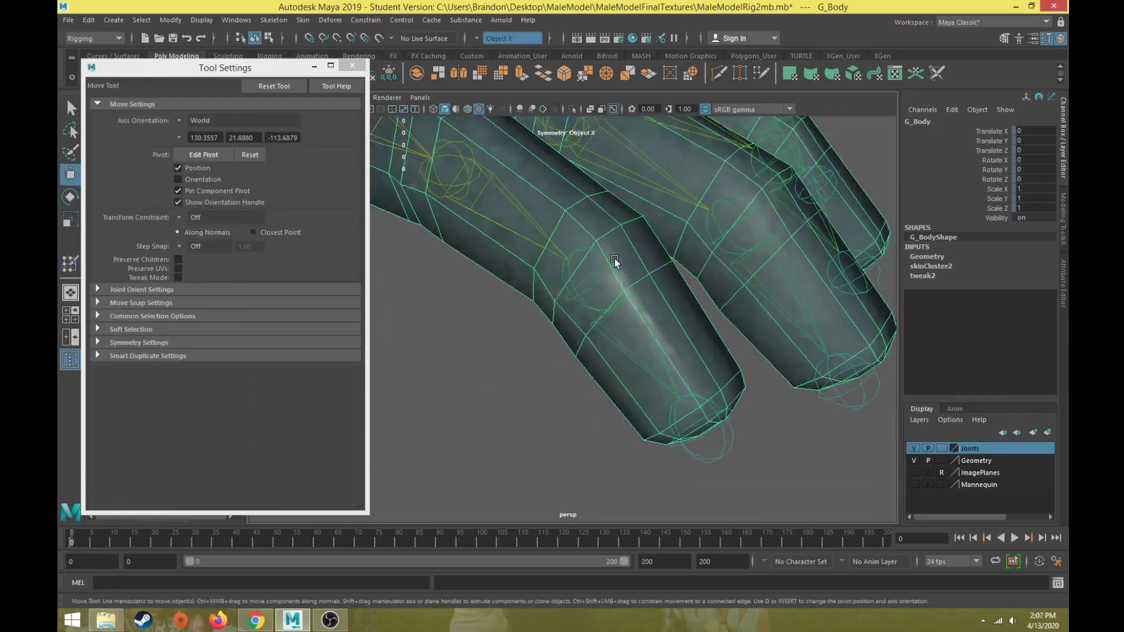
pyautogui.click(612, 262)
pyautogui.scroll(-3, 609, 267)
pyautogui.press('e')
pyautogui.moveTo(619, 282); pyautogui.dragTo(662, 309)
pyautogui.hotkey('ctrl', 'z')
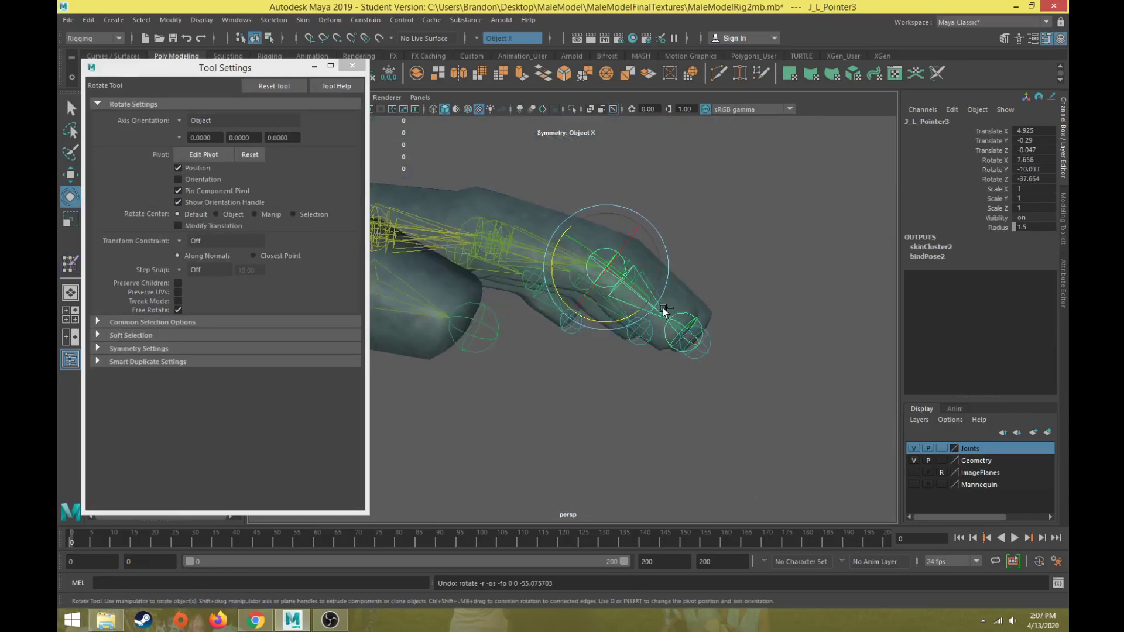
pyautogui.hotkey('ctrl', 'z')
# Return to painting G_Body and extend the soft J_L_Pointer3 falloff around the last joint toward the middle of the finger
pyautogui.click(70, 263)
pyautogui.moveTo(469, 321)
pyautogui.keyDown('alt'); pyautogui.mouseDown()
pyautogui.moveTo(606, 245)
pyautogui.moveTo(592, 295)
pyautogui.moveTo(571, 308)
pyautogui.mouseUp(); pyautogui.keyUp('alt')
pyautogui.moveTo(621, 275); pyautogui.dragTo(565, 377)
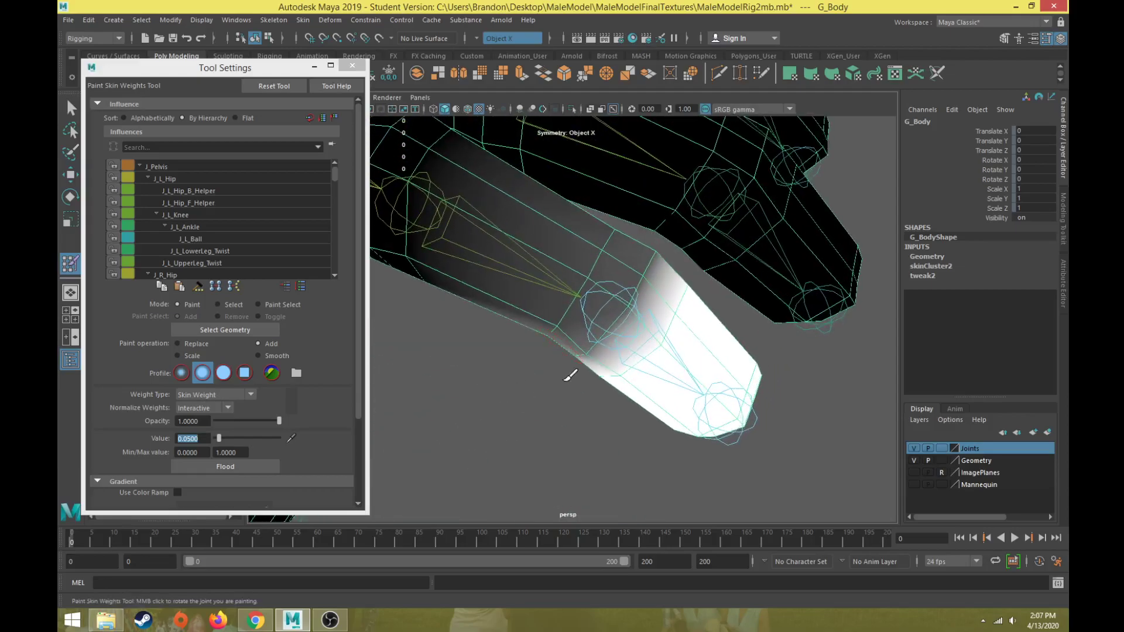
pyautogui.click(618, 304)
pyautogui.moveTo(637, 283)
pyautogui.keyDown('alt'); pyautogui.mouseDown()
pyautogui.moveTo(602, 321)
pyautogui.moveTo(476, 319)
pyautogui.moveTo(577, 321)
pyautogui.mouseUp(); pyautogui.keyUp('alt')
# Rotate J_L_Pointer3 again to recheck the fingertip bend, and undo the rotation
pyautogui.press('w')
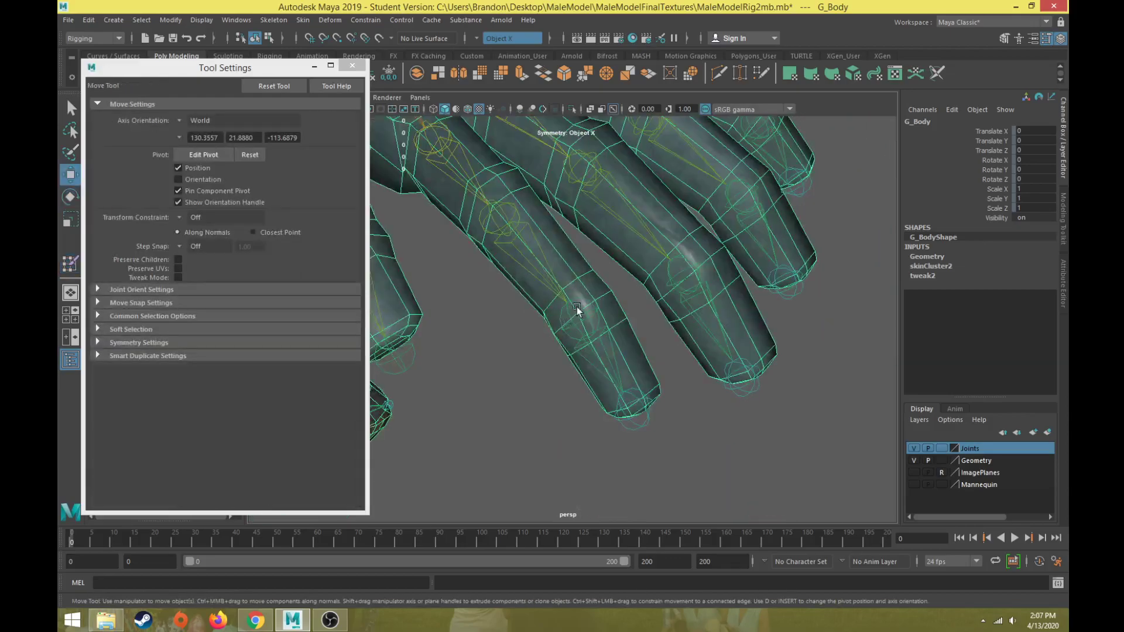
pyautogui.click(581, 305)
pyautogui.press('e')
pyautogui.moveTo(599, 297); pyautogui.dragTo(612, 322)
pyautogui.hotkey('ctrl', 'z')
# Resume skin weight painting on G_Body with J_L_CarpelPointer as the influence
pyautogui.click(590, 290)
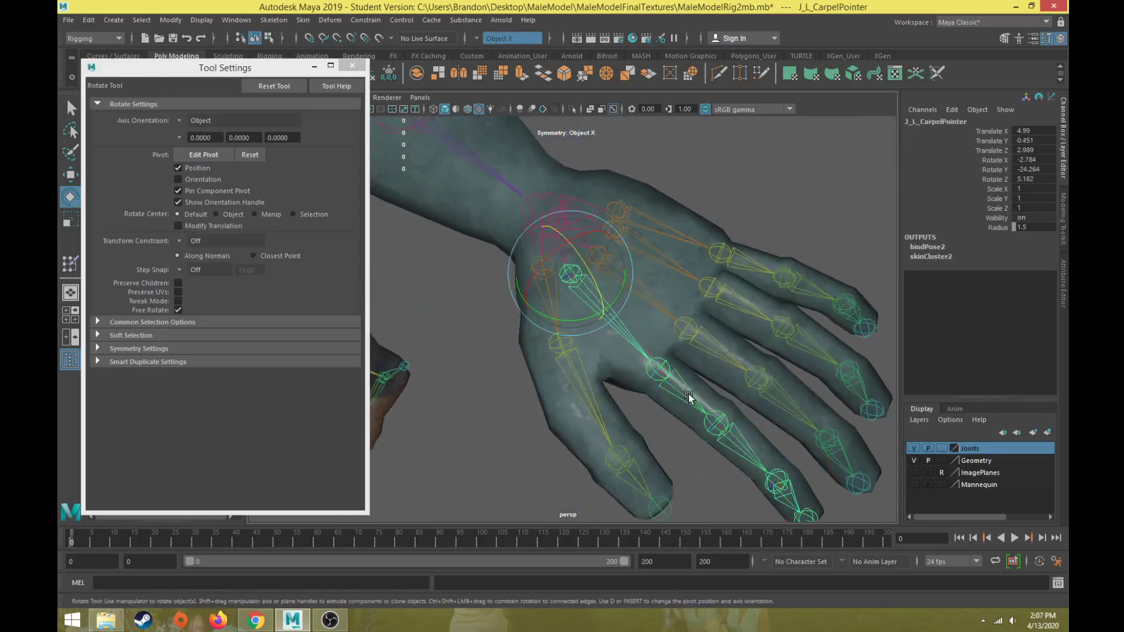
pyautogui.click(76, 259)
pyautogui.press('w')
pyautogui.click(553, 180)
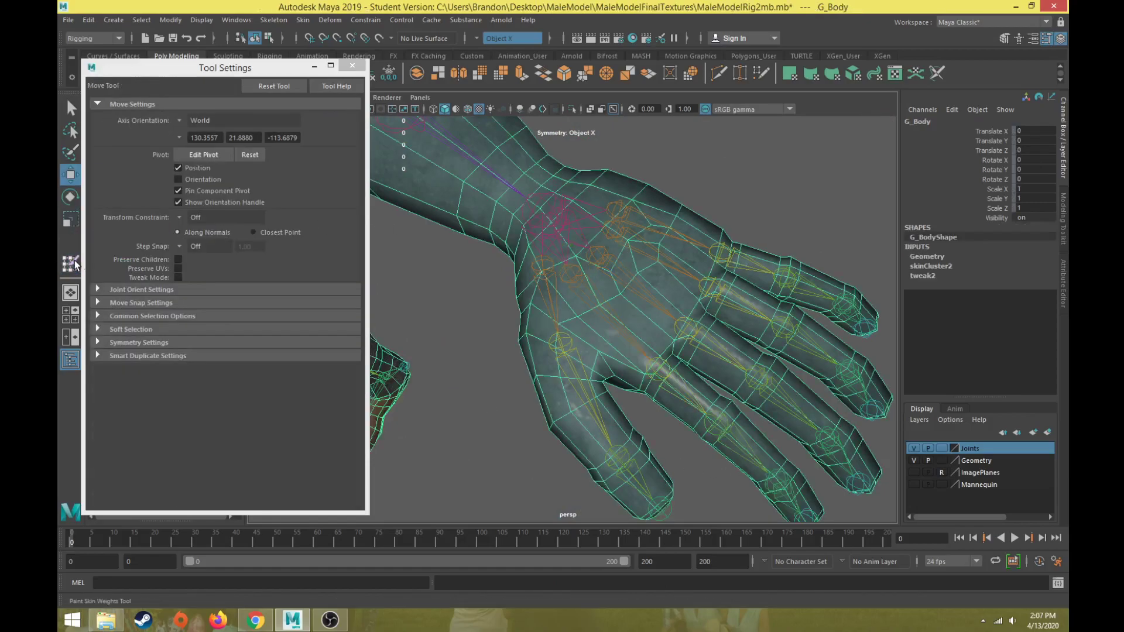
pyautogui.click(77, 262)
pyautogui.scroll(-4, 199, 233)
pyautogui.scroll(-4, 199, 233)
pyautogui.click(249, 226)
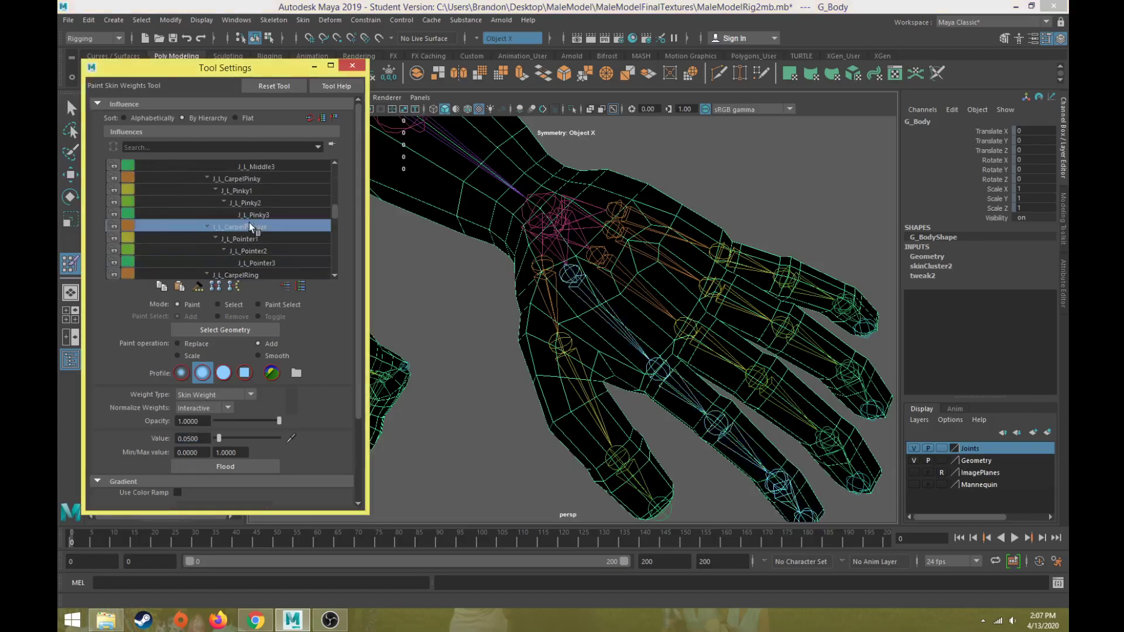
# Paint light J_L_CarpelPointer weight at value 0.05 over the hand between the wrist and the index finger's knuckle
pyautogui.keyDown('alt'); pyautogui.moveTo(644, 266); pyautogui.dragTo(578, 328); pyautogui.keyUp('alt')
pyautogui.scroll(4, 579, 346)
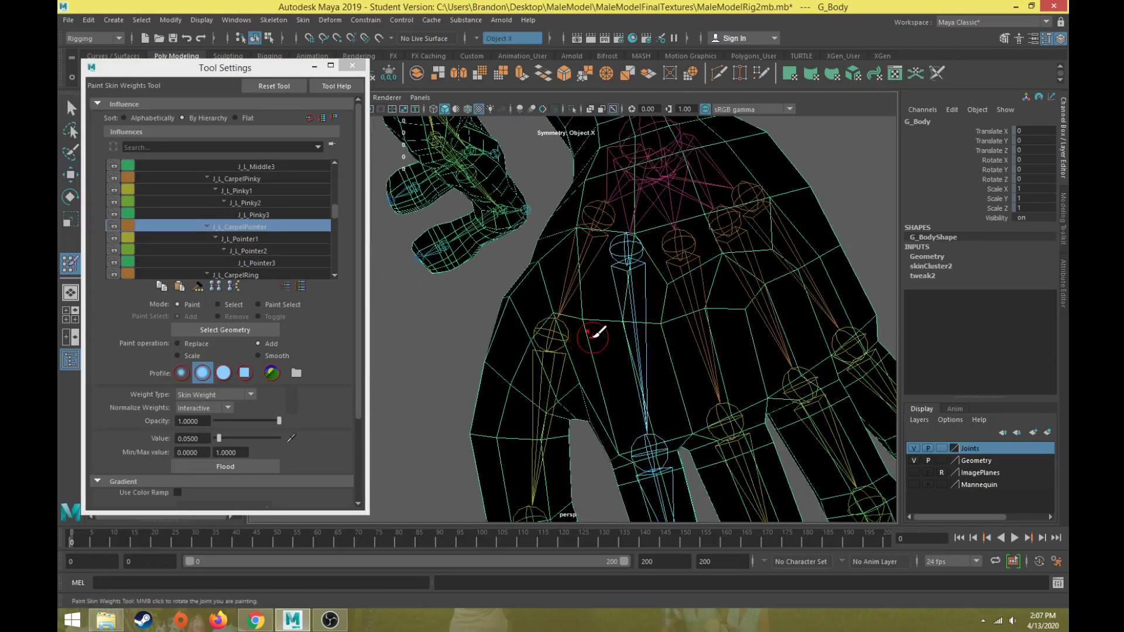
pyautogui.keyDown('alt'); pyautogui.moveTo(651, 344); pyautogui.dragTo(654, 322); pyautogui.keyUp('alt')
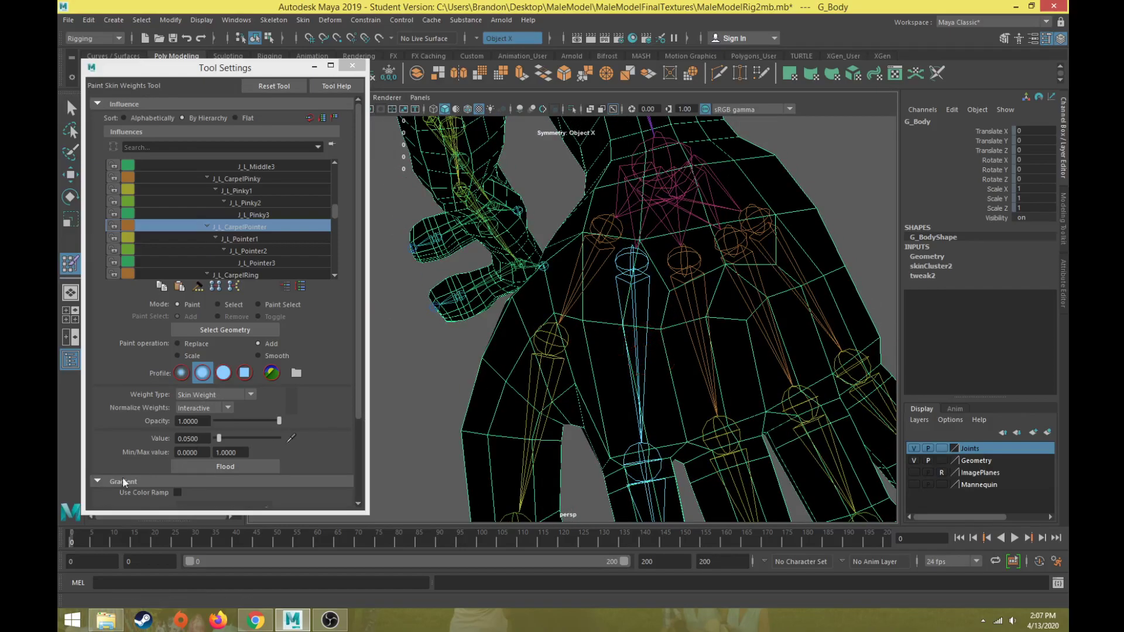
pyautogui.doubleClick(202, 440)
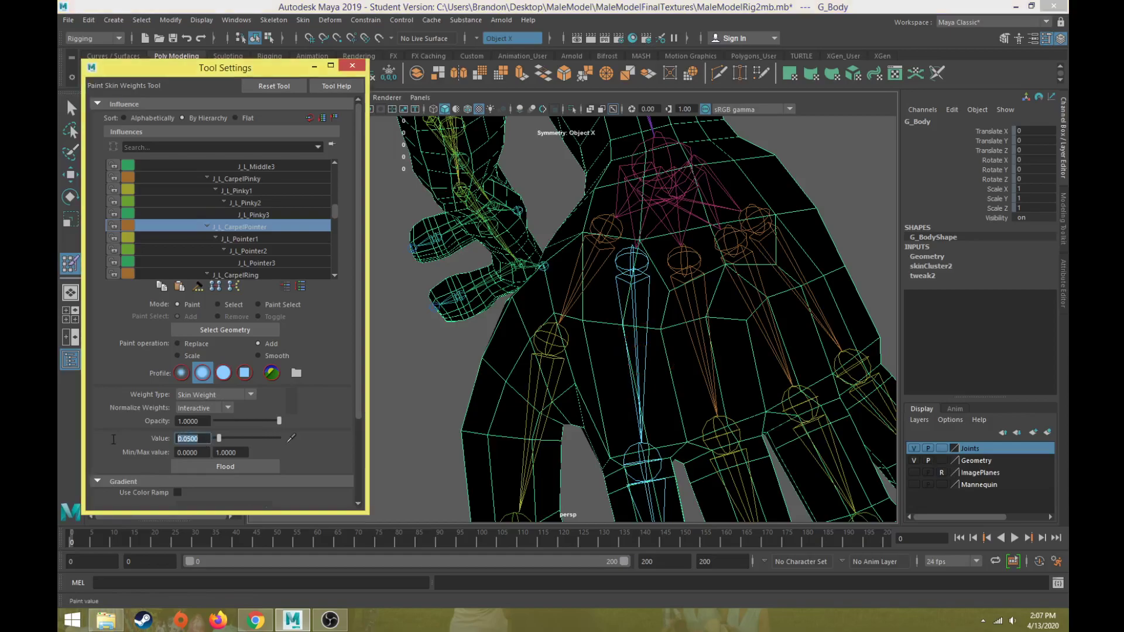
pyautogui.moveTo(573, 370)
pyautogui.keyDown('alt'); pyautogui.mouseDown()
pyautogui.moveTo(613, 361)
pyautogui.moveTo(622, 318)
pyautogui.moveTo(608, 397)
pyautogui.mouseUp(); pyautogui.keyUp('alt')
pyautogui.moveTo(612, 441)
pyautogui.mouseDown()
pyautogui.moveTo(677, 432)
pyautogui.moveTo(634, 357)
pyautogui.moveTo(638, 265)
pyautogui.moveTo(690, 275)
pyautogui.moveTo(720, 306)
pyautogui.moveTo(679, 286)
pyautogui.moveTo(631, 329)
pyautogui.mouseUp()
pyautogui.moveTo(643, 390)
pyautogui.mouseDown()
pyautogui.moveTo(592, 377)
pyautogui.moveTo(603, 394)
pyautogui.moveTo(602, 340)
pyautogui.moveTo(531, 360)
pyautogui.moveTo(623, 284)
pyautogui.moveTo(541, 354)
pyautogui.moveTo(568, 363)
pyautogui.moveTo(572, 492)
pyautogui.moveTo(597, 296)
pyautogui.moveTo(571, 358)
pyautogui.mouseUp()
pyautogui.click(556, 291)
pyautogui.keyDown('alt'); pyautogui.moveTo(574, 310); pyautogui.dragTo(593, 279); pyautogui.keyUp('alt')
pyautogui.moveTo(549, 350)
pyautogui.keyDown('alt'); pyautogui.mouseDown()
pyautogui.moveTo(567, 304)
pyautogui.moveTo(597, 326)
pyautogui.moveTo(627, 305)
pyautogui.moveTo(592, 291)
pyautogui.moveTo(585, 329)
pyautogui.moveTo(574, 304)
pyautogui.moveTo(584, 352)
pyautogui.moveTo(577, 309)
pyautogui.mouseUp(); pyautogui.keyUp('alt')
# Rotate J_L_CarpelPointer to check how the hand deforms, and undo the test rotations
pyautogui.press('w')
pyautogui.click(563, 325)
pyautogui.press('e')
pyautogui.hotkey('ctrl', 'z')
pyautogui.hotkey('ctrl', 'z')
pyautogui.hotkey('ctrl', 'z')
pyautogui.hotkey('ctrl', 'z')
pyautogui.hotkey('ctrl', 'z')
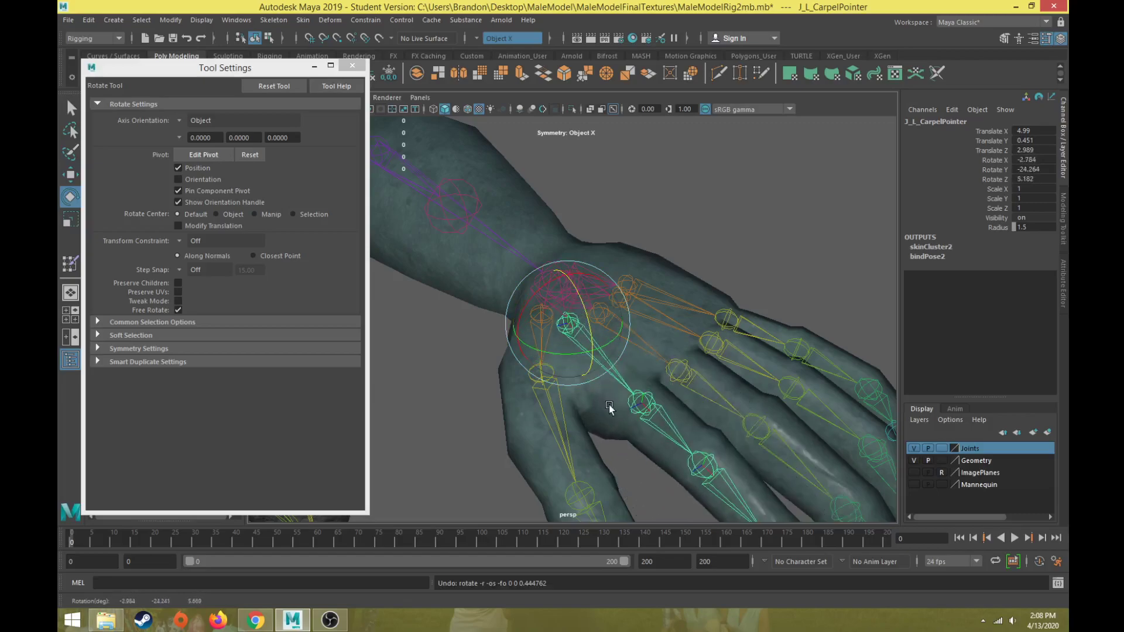
# Return to painting G_Body and add more J_L_CarpelPointer weight at value 0.05 near the index knuckle and thumb webbing
pyautogui.click(586, 416)
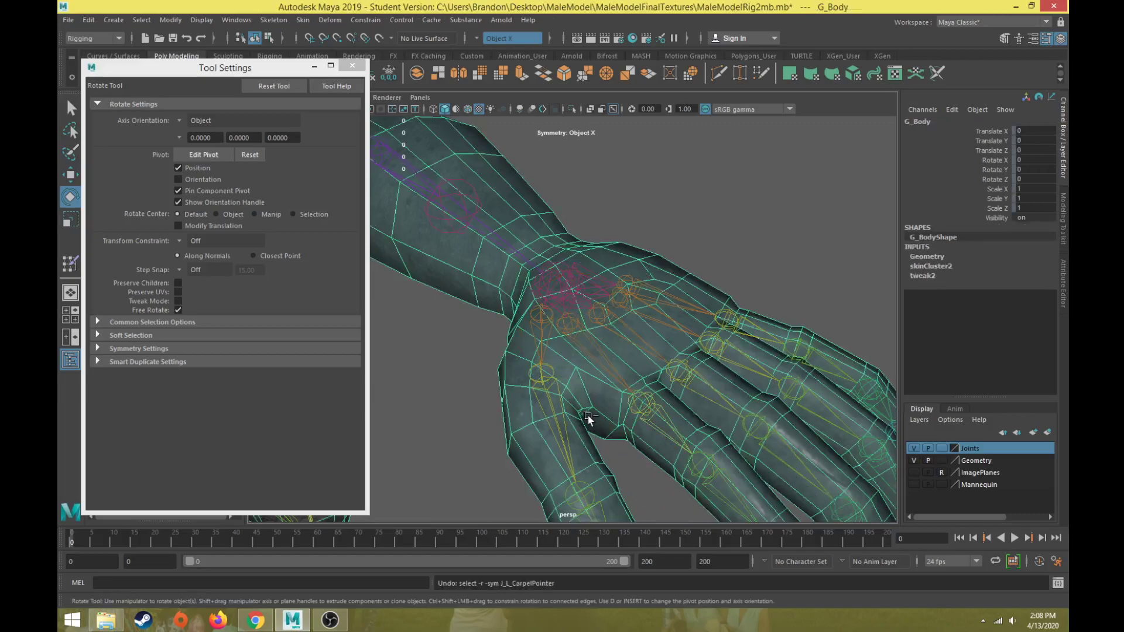
pyautogui.click(70, 265)
pyautogui.scroll(2, 644, 446)
pyautogui.keyDown('alt'); pyautogui.moveTo(644, 446); pyautogui.dragTo(544, 368); pyautogui.keyUp('alt')
pyautogui.moveTo(610, 341)
pyautogui.mouseDown()
pyautogui.moveTo(583, 362)
pyautogui.moveTo(585, 351)
pyautogui.moveTo(558, 398)
pyautogui.moveTo(588, 330)
pyautogui.moveTo(571, 394)
pyautogui.moveTo(591, 311)
pyautogui.moveTo(608, 300)
pyautogui.moveTo(566, 253)
pyautogui.moveTo(565, 265)
pyautogui.moveTo(572, 248)
pyautogui.moveTo(603, 287)
pyautogui.moveTo(552, 322)
pyautogui.moveTo(527, 395)
pyautogui.mouseUp()
# Rotate the J_L_CarpelPointer joint in several directions to inspect the thumb webbing, and undo the last rotation
pyautogui.press('e')
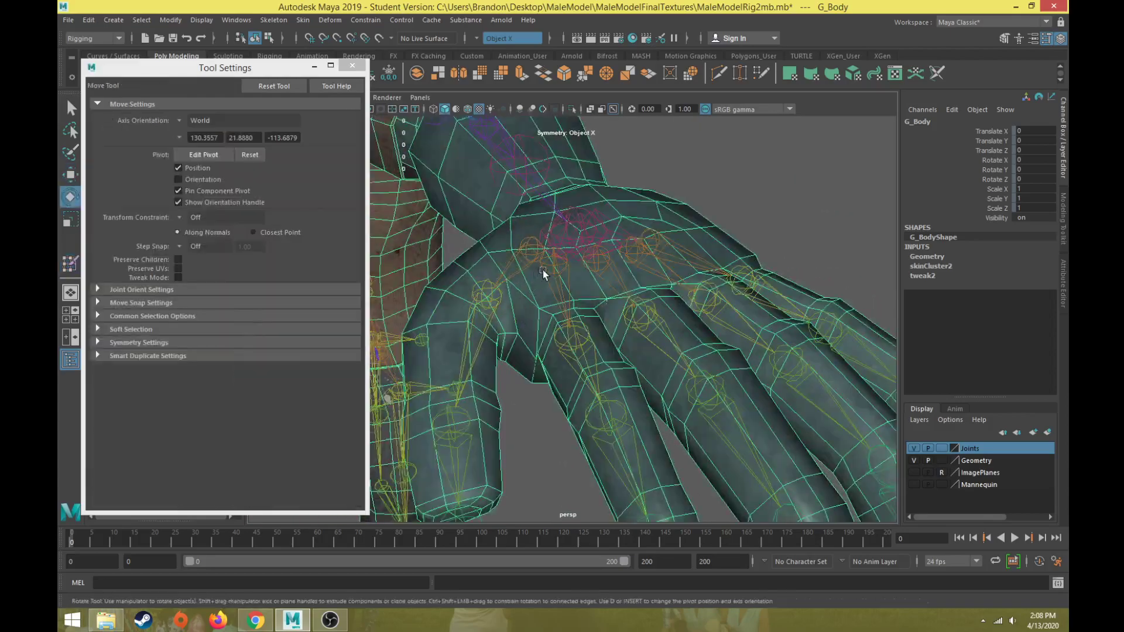
pyautogui.keyDown('alt'); pyautogui.moveTo(543, 270); pyautogui.dragTo(542, 286); pyautogui.keyUp('alt')
pyautogui.click(556, 230)
pyautogui.moveTo(556, 229); pyautogui.dragTo(634, 224)
pyautogui.moveTo(539, 256)
pyautogui.mouseDown()
pyautogui.moveTo(527, 276)
pyautogui.moveTo(536, 277)
pyautogui.mouseUp()
pyautogui.hotkey('ctrl', 'z')
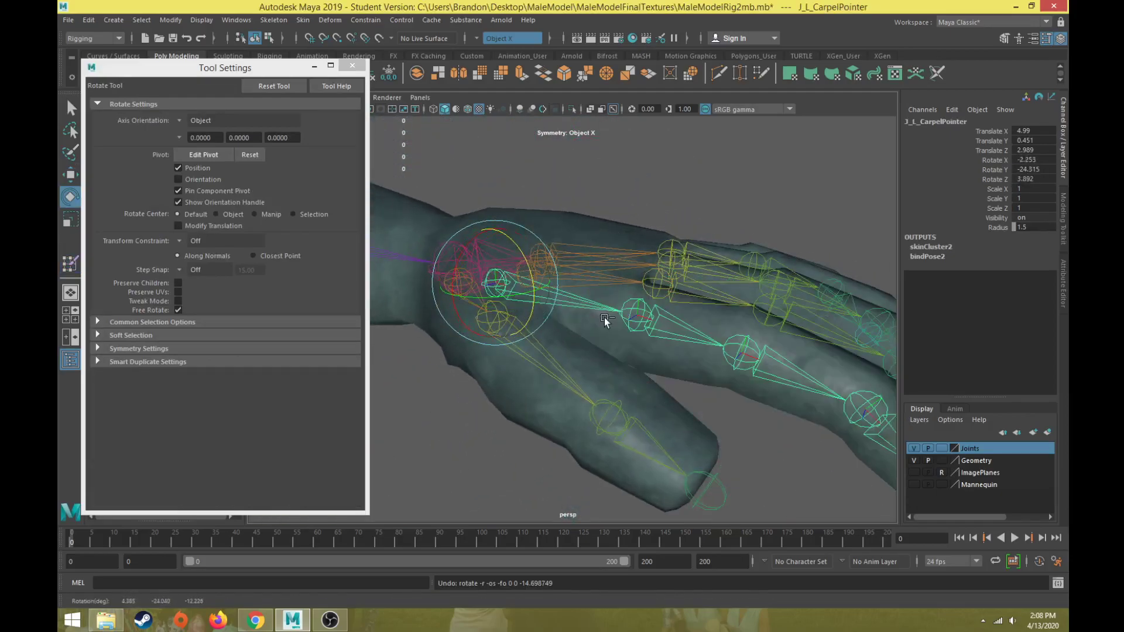
# Resume painting G_Body and build up J_L_CarpelPointer weight at value 0.05 on the palm below the index finger
pyautogui.click(608, 336)
pyautogui.click(71, 264)
pyautogui.scroll(3, 629, 310)
pyautogui.moveTo(578, 316)
pyautogui.mouseDown()
pyautogui.moveTo(533, 277)
pyautogui.moveTo(558, 271)
pyautogui.moveTo(535, 271)
pyautogui.moveTo(571, 333)
pyautogui.moveTo(486, 272)
pyautogui.mouseUp()
pyautogui.moveTo(602, 358)
pyautogui.keyDown('alt'); pyautogui.mouseDown()
pyautogui.moveTo(570, 313)
pyautogui.moveTo(593, 302)
pyautogui.moveTo(587, 371)
pyautogui.moveTo(585, 231)
pyautogui.mouseUp(); pyautogui.keyUp('alt')
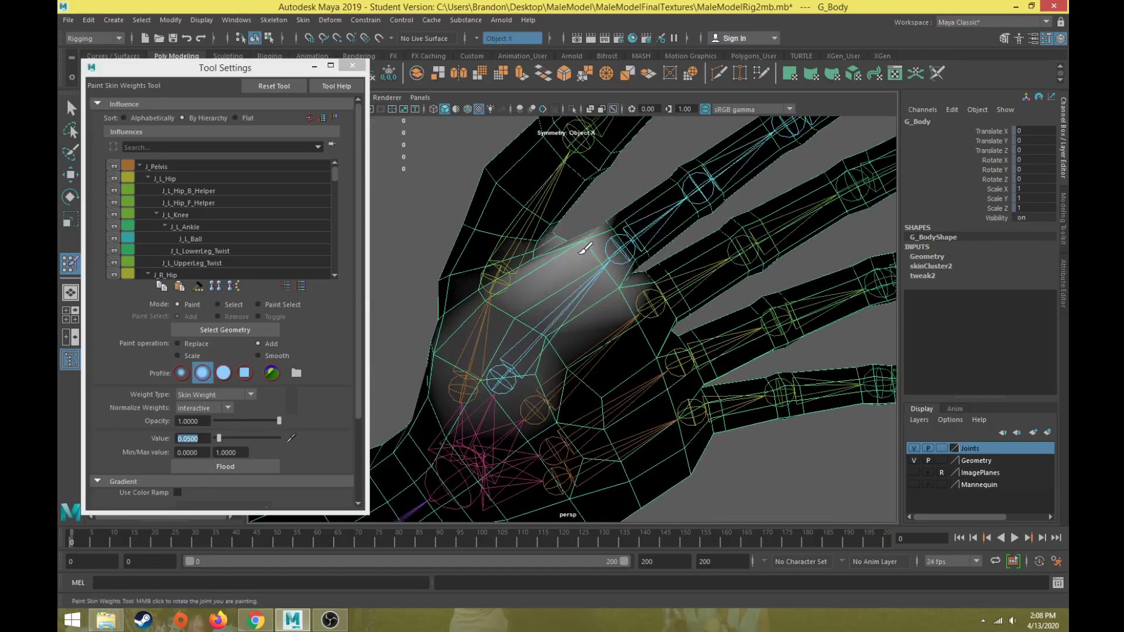
pyautogui.moveTo(591, 291); pyautogui.dragTo(526, 341)
pyautogui.moveTo(558, 298)
pyautogui.mouseDown()
pyautogui.moveTo(517, 326)
pyautogui.moveTo(538, 336)
pyautogui.mouseUp()
pyautogui.moveTo(594, 264)
pyautogui.keyDown('alt'); pyautogui.mouseDown()
pyautogui.moveTo(574, 326)
pyautogui.moveTo(588, 363)
pyautogui.moveTo(565, 374)
pyautogui.moveTo(553, 350)
pyautogui.moveTo(552, 239)
pyautogui.moveTo(563, 312)
pyautogui.moveTo(516, 334)
pyautogui.mouseUp(); pyautogui.keyUp('alt')
# Rotate J_L_CarpelPointer to recheck the palm's deformation, and undo the rotation
pyautogui.press('e')
pyautogui.click(543, 245)
pyautogui.scroll(-4, 555, 246)
pyautogui.hotkey('ctrl', 'z')
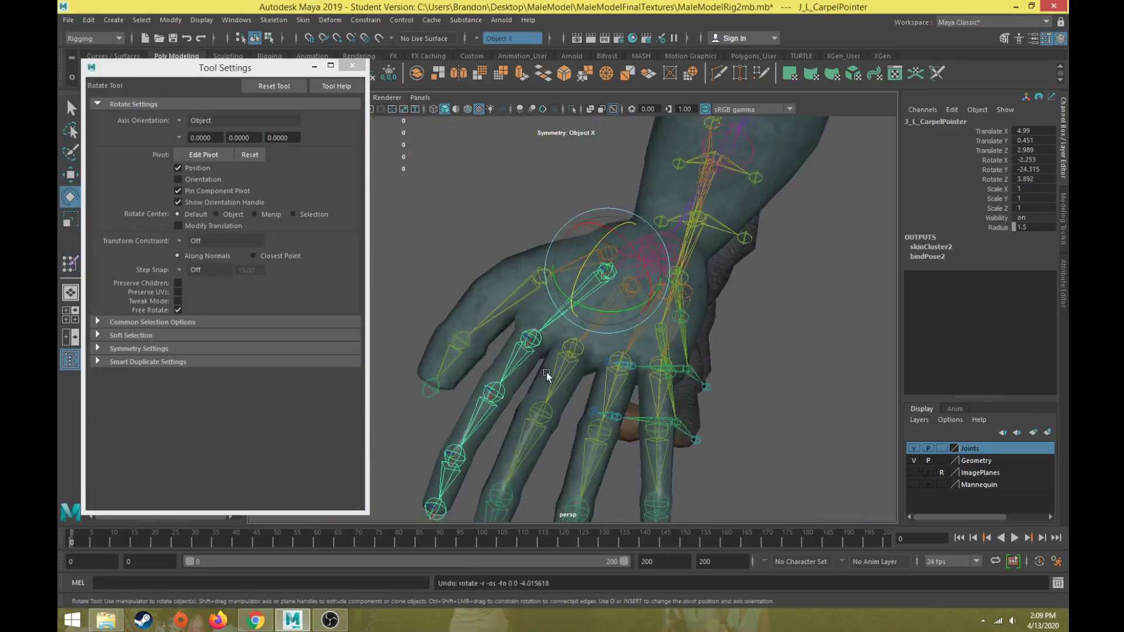
# Key J_L_CarpelPointer at frame 0 and in a rotated test pose near frame 20, and move the timeline to frame 41
pyautogui.keyDown('alt'); pyautogui.moveTo(547, 368); pyautogui.dragTo(477, 375); pyautogui.keyUp('alt')
pyautogui.press('s')
pyautogui.click(116, 542)
pyautogui.click(152, 541)
pyautogui.moveTo(604, 267); pyautogui.dragTo(433, 425)
pyautogui.moveTo(182, 541); pyautogui.dragTo(240, 545)
pyautogui.moveTo(596, 280); pyautogui.dragTo(571, 289)
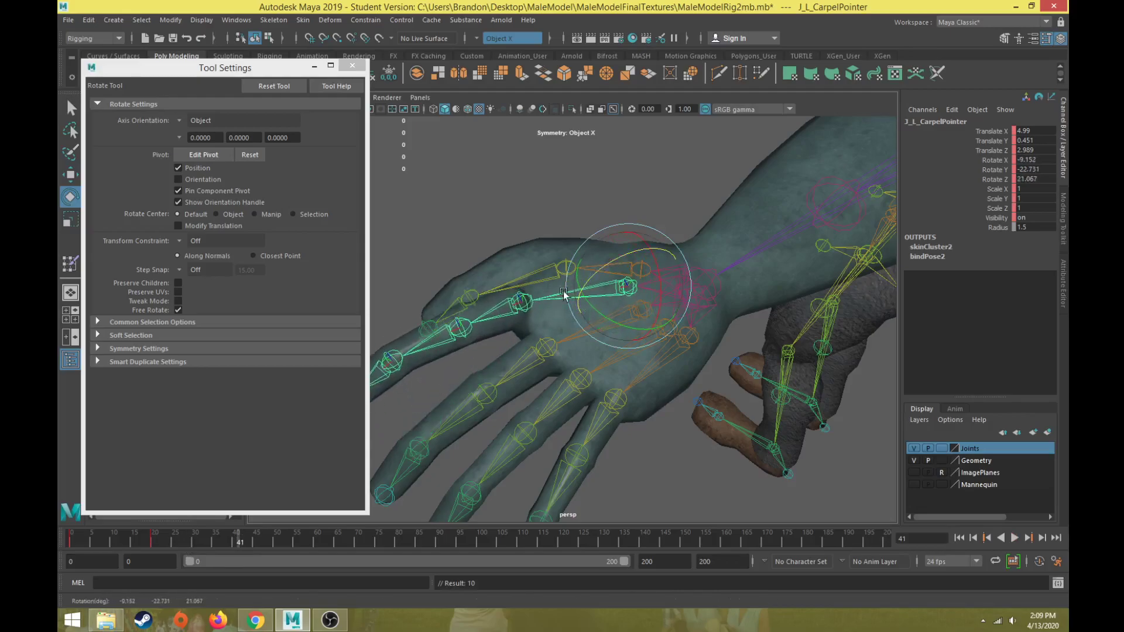
# Move the timeline to frame 40 and paint more J_L_CarpelPointer weight on G_Body's posed webbing between thumb and index finger
pyautogui.click(530, 313)
pyautogui.click(64, 266)
pyautogui.moveTo(457, 263)
pyautogui.keyDown('alt'); pyautogui.mouseDown()
pyautogui.moveTo(486, 278)
pyautogui.moveTo(476, 325)
pyautogui.mouseUp(); pyautogui.keyUp('alt')
pyautogui.scroll(4, 464, 299)
pyautogui.keyDown('alt'); pyautogui.moveTo(463, 297); pyautogui.dragTo(564, 423, button='middle'); pyautogui.keyUp('alt')
pyautogui.keyDown('alt'); pyautogui.moveTo(565, 418); pyautogui.dragTo(320, 500); pyautogui.keyUp('alt')
pyautogui.moveTo(236, 542)
pyautogui.mouseDown()
pyautogui.moveTo(206, 543)
pyautogui.moveTo(236, 540)
pyautogui.mouseUp()
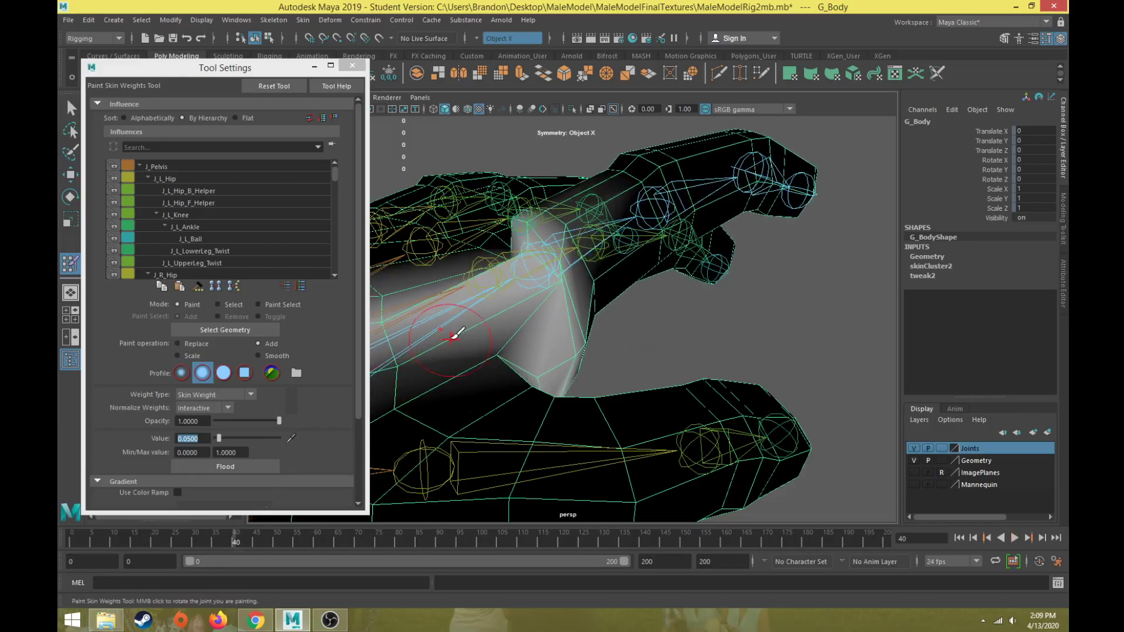
pyautogui.moveTo(518, 310)
pyautogui.mouseDown()
pyautogui.moveTo(550, 285)
pyautogui.moveTo(509, 279)
pyautogui.mouseUp()
# Add J_L_CarpelPointer weight at value 0.05 around the index knuckle and along the back of the posed hand
pyautogui.scroll(-5, 495, 303)
pyautogui.keyDown('alt'); pyautogui.moveTo(509, 305); pyautogui.dragTo(580, 316, button='middle'); pyautogui.keyUp('alt')
pyautogui.moveTo(579, 317)
pyautogui.keyDown('alt'); pyautogui.mouseDown()
pyautogui.moveTo(640, 318)
pyautogui.moveTo(589, 331)
pyautogui.mouseUp(); pyautogui.keyUp('alt')
pyautogui.scroll(4, 625, 381)
pyautogui.moveTo(625, 380)
pyautogui.keyDown('alt'); pyautogui.mouseDown(button='middle')
pyautogui.moveTo(604, 378)
pyautogui.moveTo(614, 345)
pyautogui.mouseUp(button='middle'); pyautogui.keyUp('alt')
pyautogui.moveTo(614, 346)
pyautogui.keyDown('alt'); pyautogui.mouseDown()
pyautogui.moveTo(627, 363)
pyautogui.moveTo(662, 354)
pyautogui.mouseUp(); pyautogui.keyUp('alt')
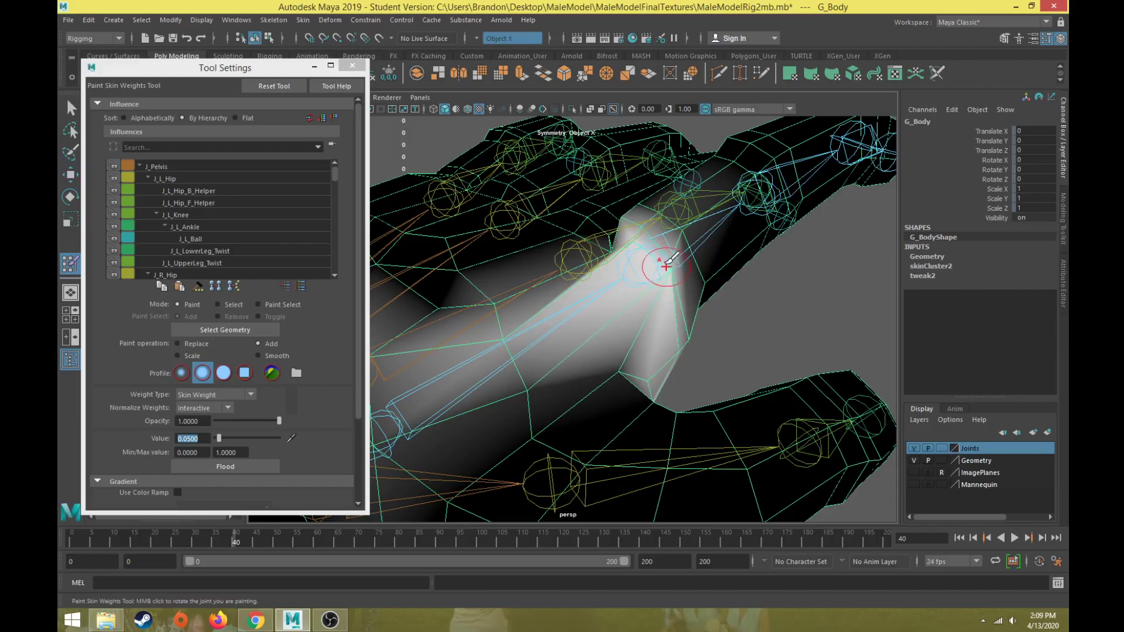
pyautogui.moveTo(638, 247)
pyautogui.keyDown('alt'); pyautogui.mouseDown()
pyautogui.moveTo(589, 319)
pyautogui.moveTo(642, 284)
pyautogui.moveTo(588, 223)
pyautogui.mouseUp(); pyautogui.keyUp('alt')
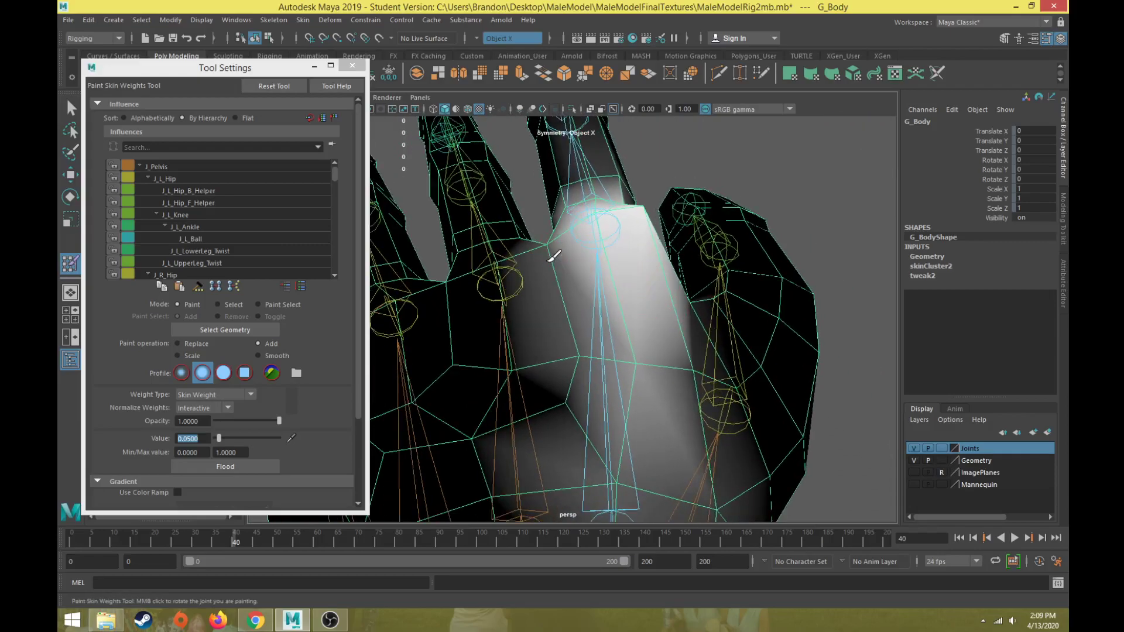
pyautogui.moveTo(579, 349)
pyautogui.mouseDown()
pyautogui.moveTo(564, 433)
pyautogui.moveTo(573, 414)
pyautogui.mouseUp()
# Smooth out the J_L_CarpelPointer weights around the base of the index finger from several sides, using a smaller brush
pyautogui.moveTo(574, 415)
pyautogui.keyDown('alt'); pyautogui.mouseDown()
pyautogui.moveTo(547, 363)
pyautogui.moveTo(547, 377)
pyautogui.moveTo(585, 293)
pyautogui.moveTo(562, 321)
pyautogui.moveTo(562, 266)
pyautogui.moveTo(481, 359)
pyautogui.moveTo(514, 252)
pyautogui.moveTo(515, 402)
pyautogui.moveTo(502, 364)
pyautogui.moveTo(572, 322)
pyautogui.mouseUp(); pyautogui.keyUp('alt')
pyautogui.scroll(3, 585, 293)
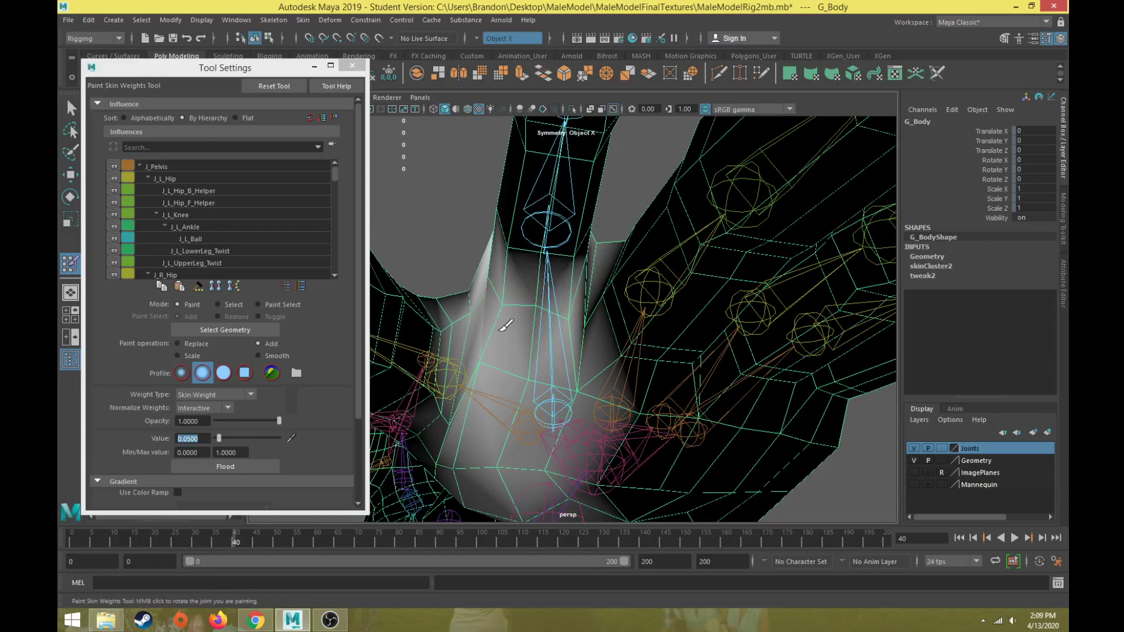
pyautogui.moveTo(495, 326)
pyautogui.keyDown('alt'); pyautogui.mouseDown()
pyautogui.moveTo(501, 336)
pyautogui.moveTo(543, 316)
pyautogui.mouseUp(); pyautogui.keyUp('alt')
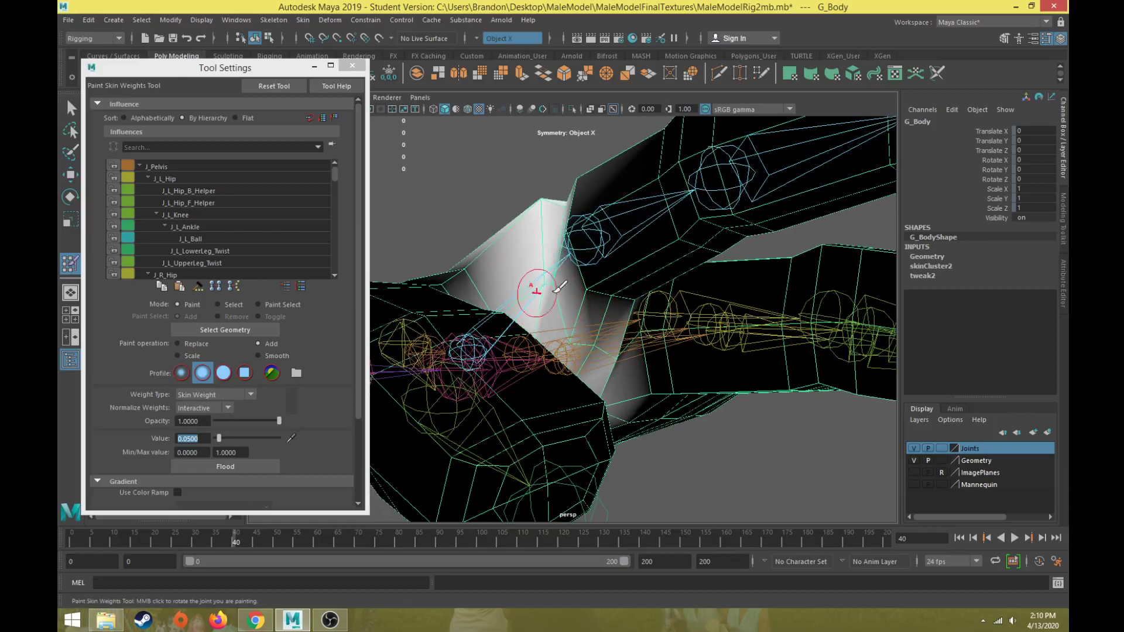
pyautogui.moveTo(502, 285)
pyautogui.keyDown('alt'); pyautogui.mouseDown()
pyautogui.moveTo(572, 327)
pyautogui.moveTo(626, 340)
pyautogui.moveTo(594, 369)
pyautogui.moveTo(609, 378)
pyautogui.mouseUp(); pyautogui.keyUp('alt')
pyautogui.press('b')
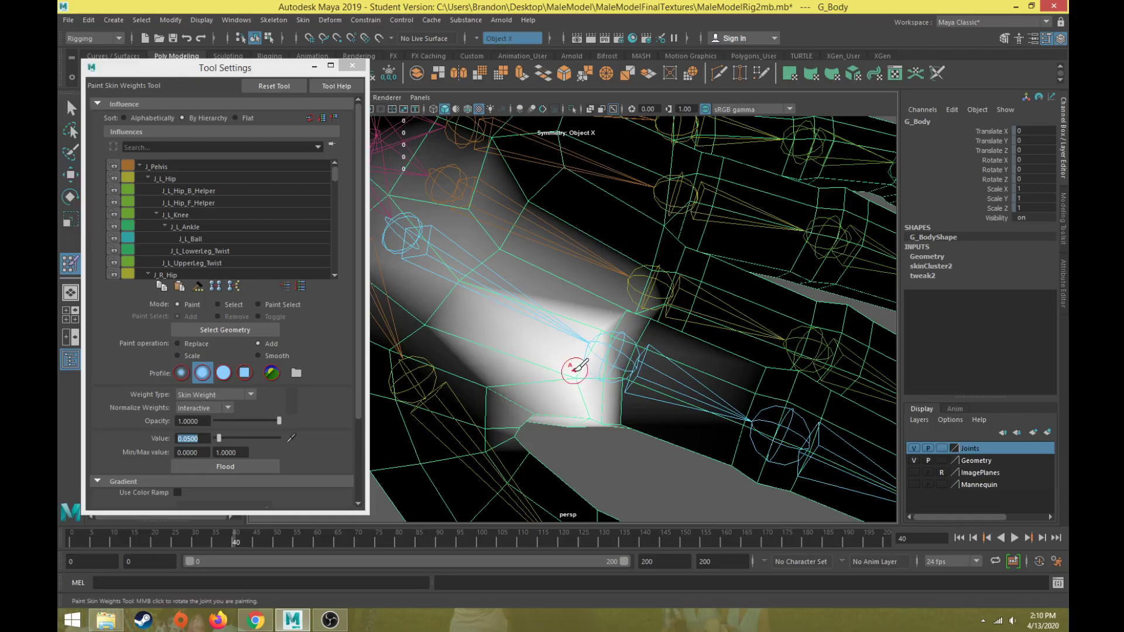
# Examine the J_L_CarpelPointer weights around the index knuckle and thumb webbing of the posed hand from several sides
pyautogui.moveTo(576, 391)
pyautogui.keyDown('alt'); pyautogui.mouseDown()
pyautogui.moveTo(656, 381)
pyautogui.moveTo(670, 395)
pyautogui.moveTo(634, 308)
pyautogui.moveTo(647, 283)
pyautogui.mouseUp(); pyautogui.keyUp('alt')
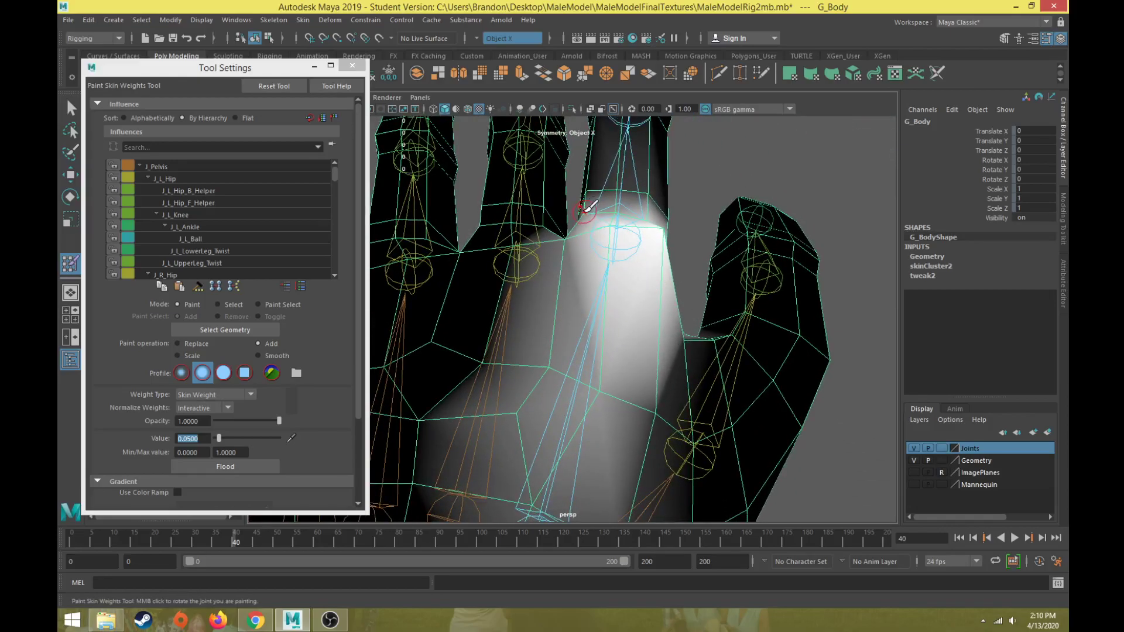
pyautogui.keyDown('alt'); pyautogui.moveTo(583, 251); pyautogui.dragTo(414, 206); pyautogui.keyUp('alt')
pyautogui.scroll(2, 542, 260)
pyautogui.keyDown('alt'); pyautogui.moveTo(545, 263); pyautogui.dragTo(519, 293); pyautogui.keyUp('alt')
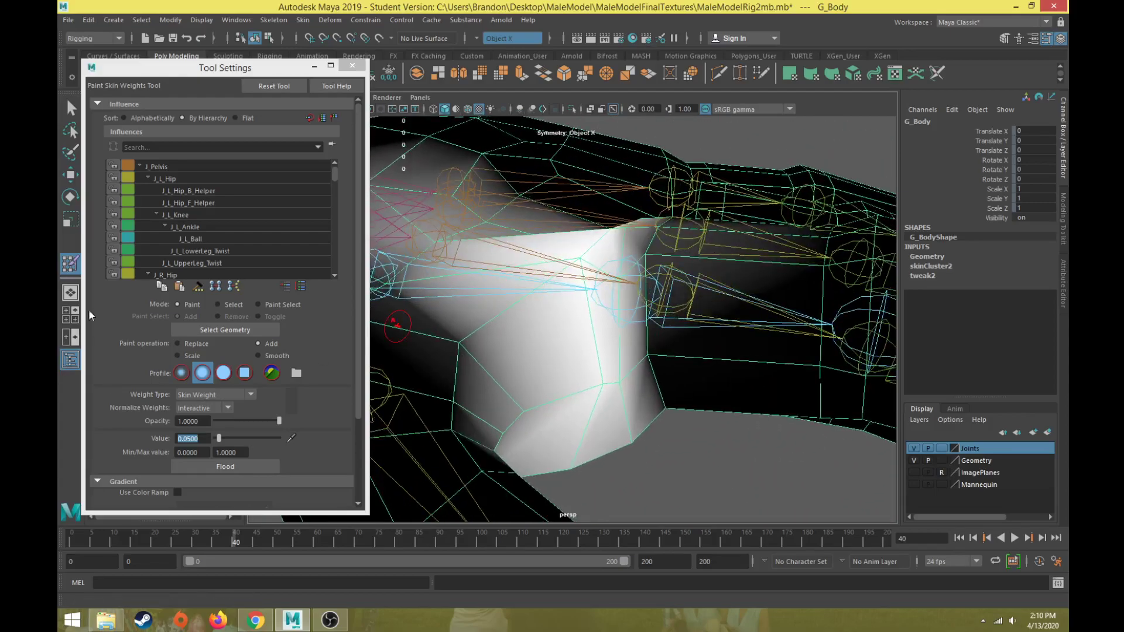
# Show the J_L_Pointer1 weights on G_Body and examine their falloff around the index knuckle of the posed hand
pyautogui.scroll(-3, 164, 247)
pyautogui.scroll(-10, 164, 249)
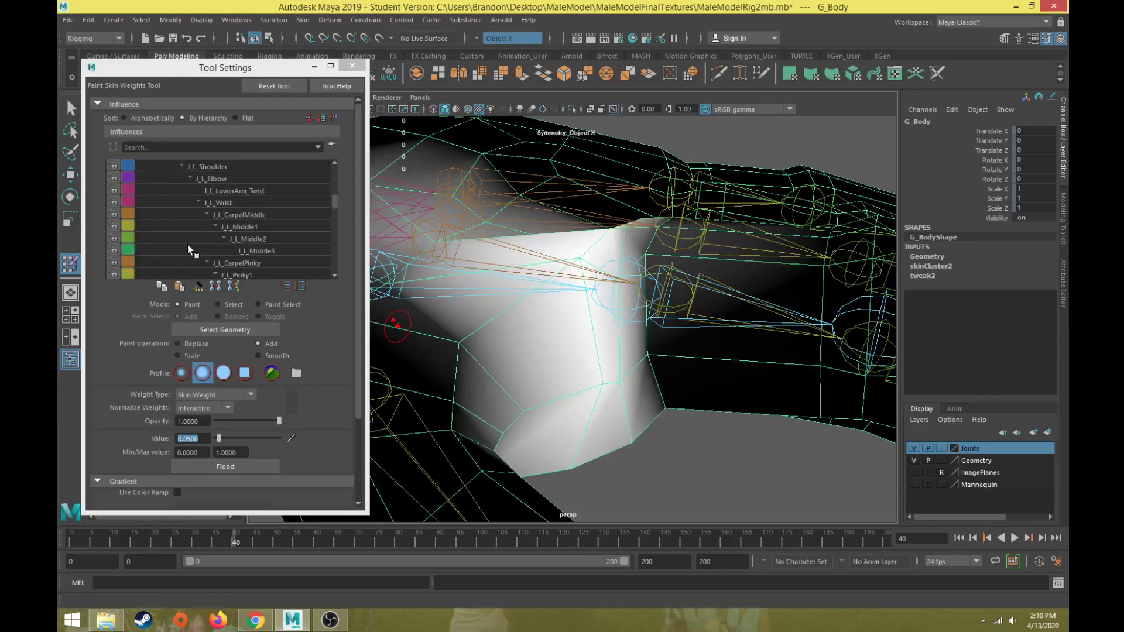
pyautogui.click(245, 228)
pyautogui.keyDown('alt'); pyautogui.moveTo(732, 274); pyautogui.dragTo(624, 283); pyautogui.keyUp('alt')
pyautogui.moveTo(492, 293)
pyautogui.keyDown('alt'); pyautogui.mouseDown()
pyautogui.moveTo(519, 346)
pyautogui.moveTo(592, 293)
pyautogui.mouseUp(); pyautogui.keyUp('alt')
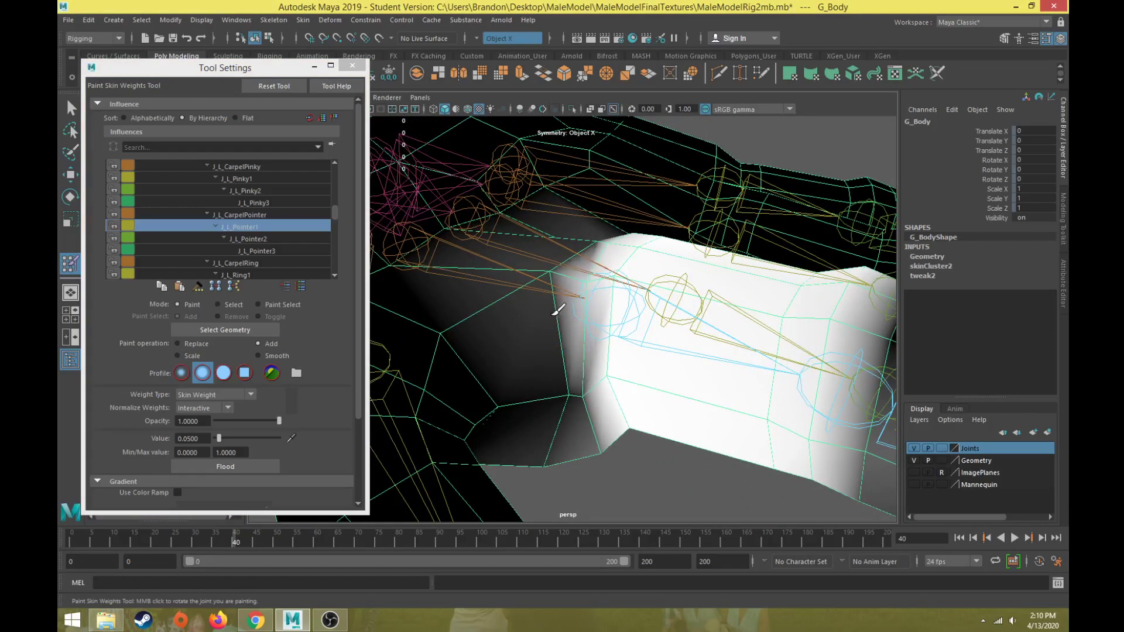
pyautogui.moveTo(559, 419)
pyautogui.keyDown('alt'); pyautogui.mouseDown()
pyautogui.moveTo(605, 402)
pyautogui.moveTo(618, 427)
pyautogui.moveTo(595, 475)
pyautogui.moveTo(609, 389)
pyautogui.moveTo(725, 354)
pyautogui.moveTo(672, 336)
pyautogui.mouseUp(); pyautogui.keyUp('alt')
# Scrub through the index finger's test animation to check the whole hand's deformation, ending at frame 0
pyautogui.scroll(-6, 672, 336)
pyautogui.keyDown('alt'); pyautogui.moveTo(557, 334); pyautogui.dragTo(422, 515); pyautogui.keyUp('alt')
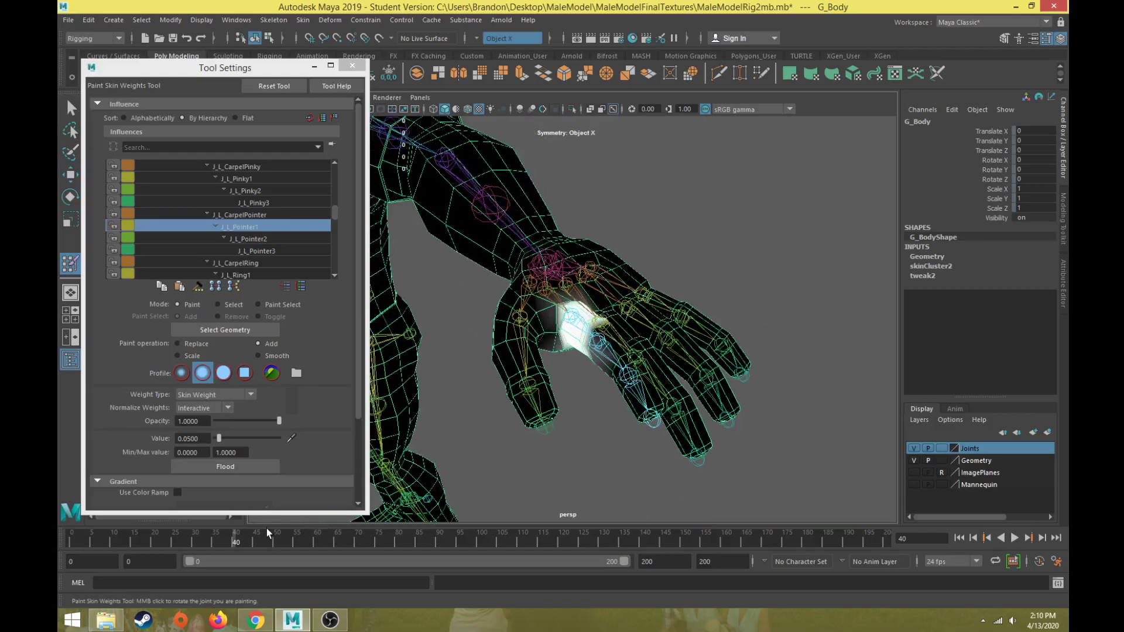
pyautogui.moveTo(226, 539); pyautogui.dragTo(181, 560)
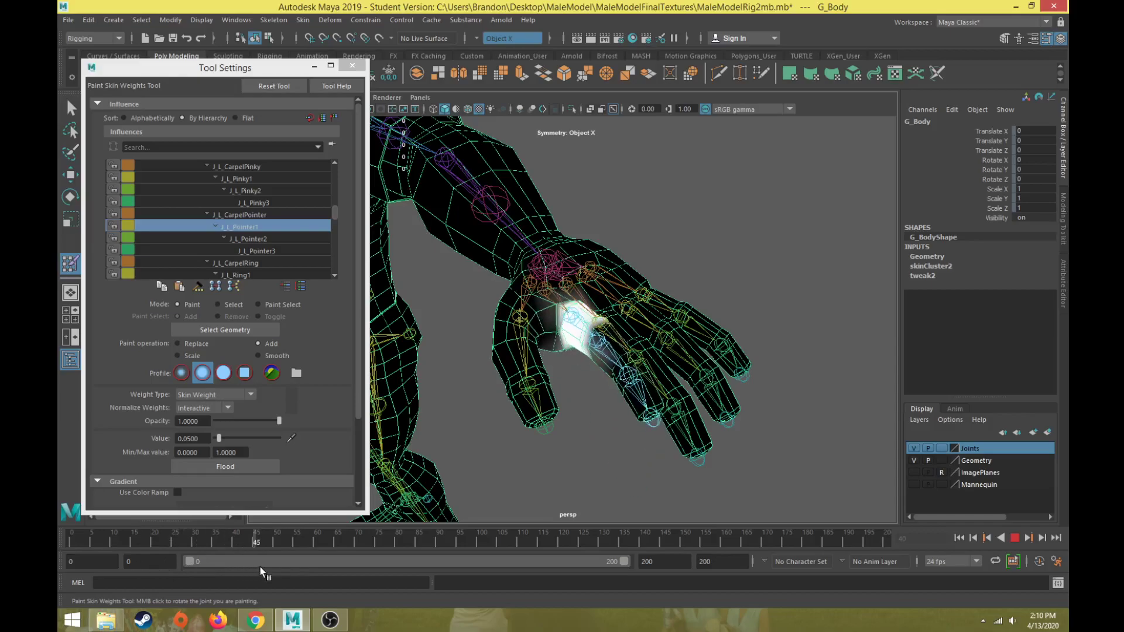
pyautogui.moveTo(274, 567); pyautogui.dragTo(57, 539)
# Review the index finger weights joint by joint, from J_L_CarpelPointer through J_L_Pointer1 and J_L_Pointer2 to J_L_Pointer3
pyautogui.scroll(4, 514, 374)
pyautogui.keyDown('alt'); pyautogui.moveTo(514, 359); pyautogui.dragTo(542, 392); pyautogui.keyUp('alt')
pyautogui.click(247, 215)
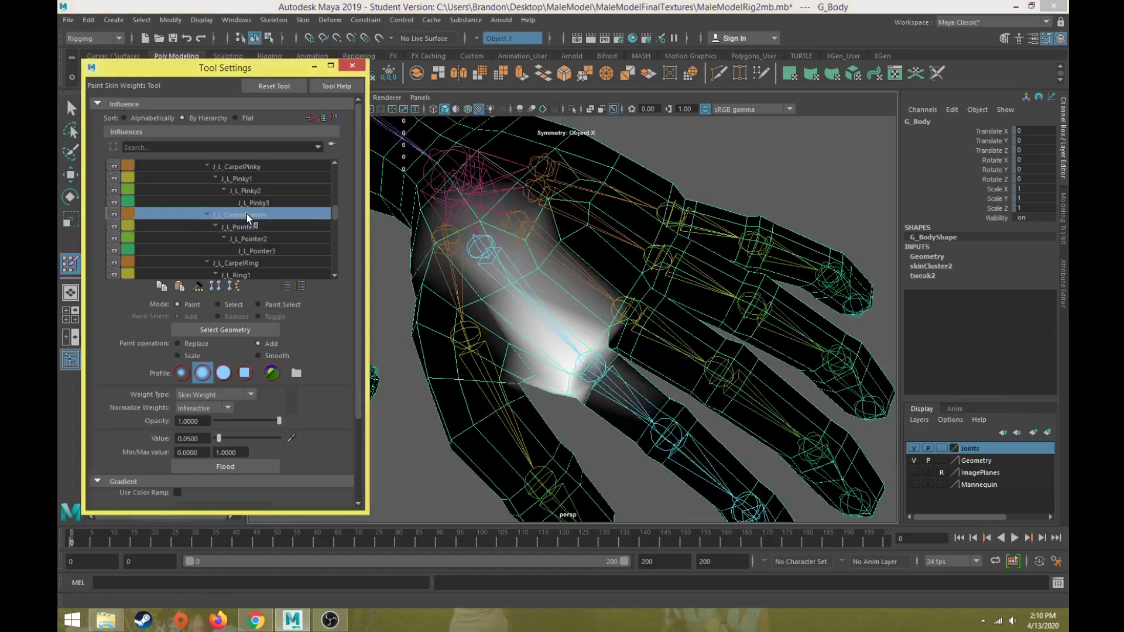
pyautogui.click(240, 227)
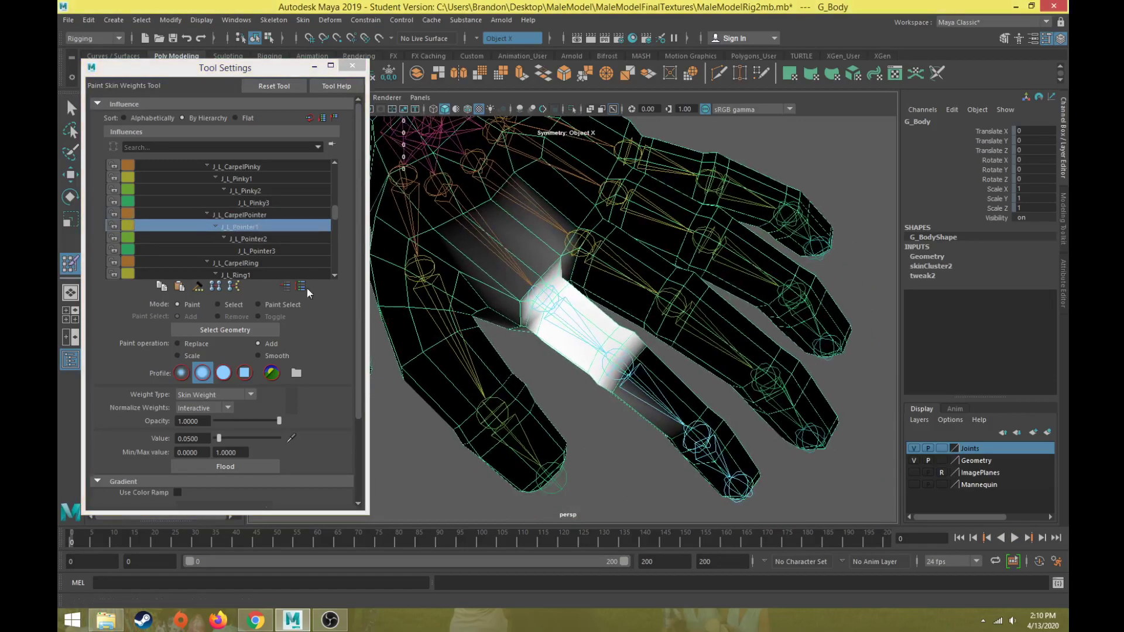
pyautogui.click(261, 240)
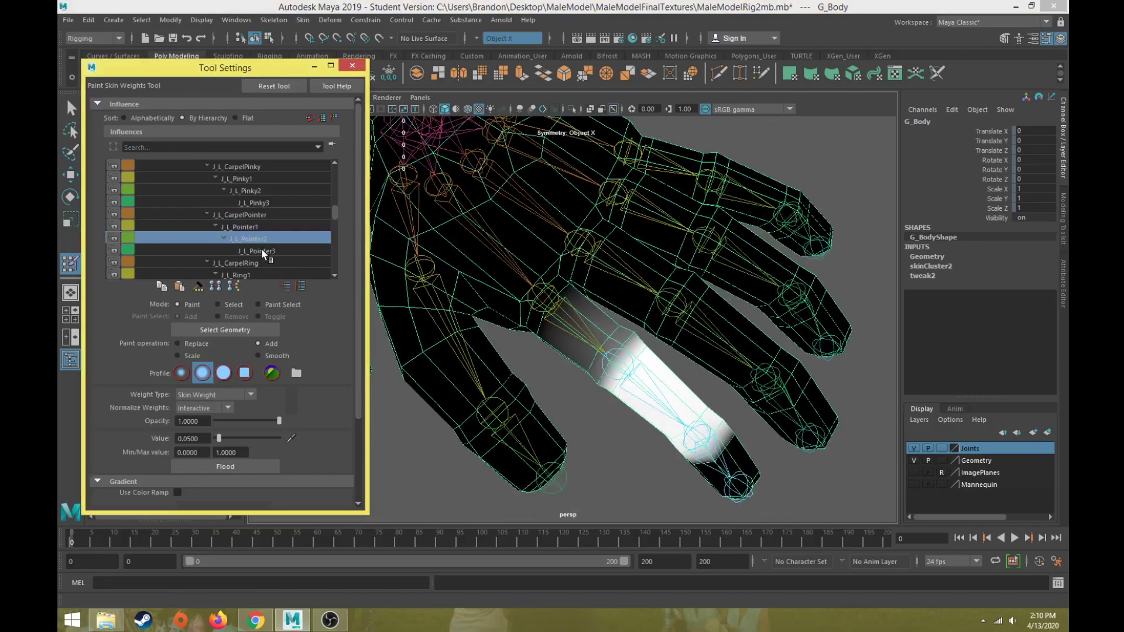
pyautogui.click(262, 250)
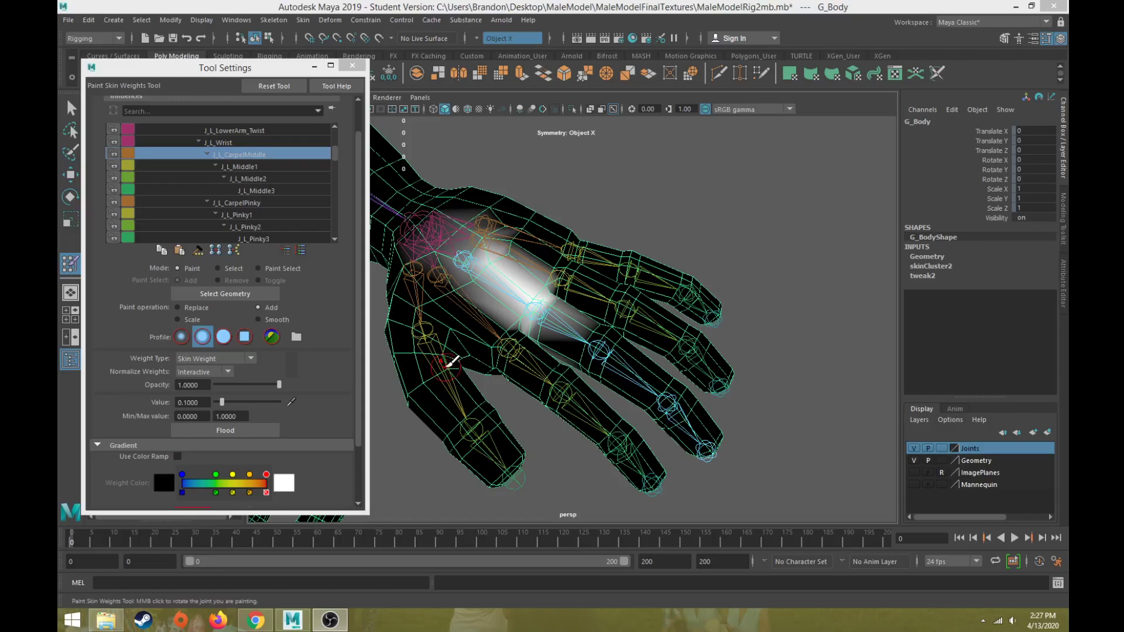
# Examine the J_L_CarpelMiddle weights on the hand and the J_L_Middle1 weights around the middle knuckle
pyautogui.keyDown('alt'); pyautogui.moveTo(462, 239); pyautogui.dragTo(464, 309, button='middle'); pyautogui.keyUp('alt')
pyautogui.keyDown('alt'); pyautogui.moveTo(468, 307); pyautogui.dragTo(410, 316); pyautogui.keyUp('alt')
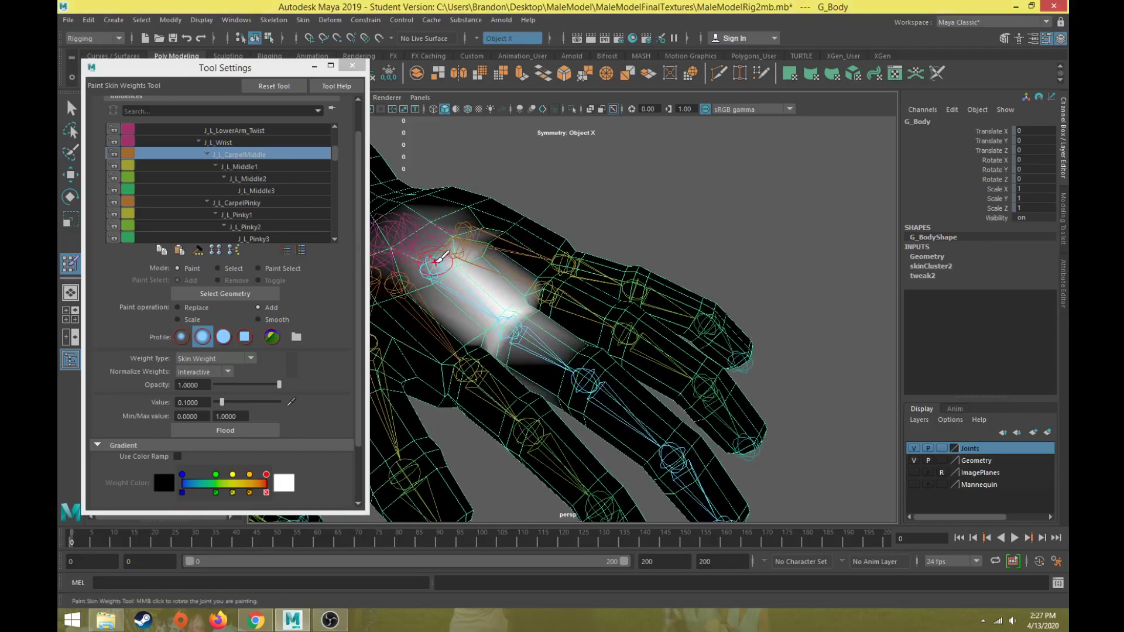
pyautogui.click(273, 167)
pyautogui.keyDown('alt'); pyautogui.moveTo(550, 286); pyautogui.dragTo(489, 269); pyautogui.keyUp('alt')
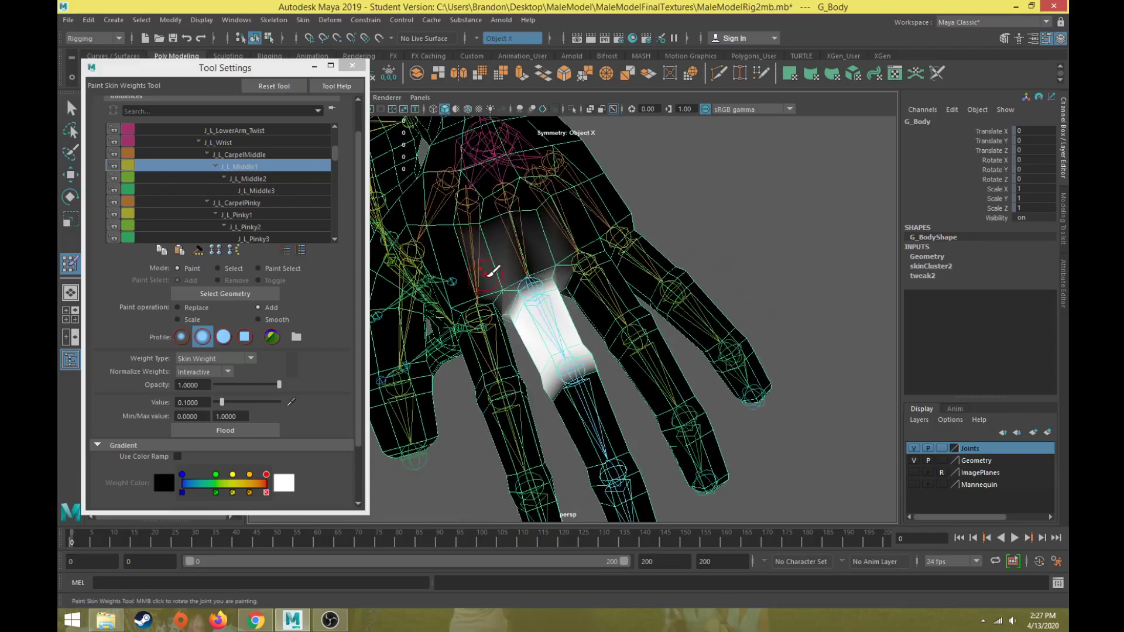
pyautogui.keyDown('alt'); pyautogui.moveTo(489, 269); pyautogui.dragTo(482, 299, button='right'); pyautogui.keyUp('alt')
pyautogui.keyDown('alt'); pyautogui.moveTo(482, 298); pyautogui.dragTo(530, 336, button='middle'); pyautogui.keyUp('alt')
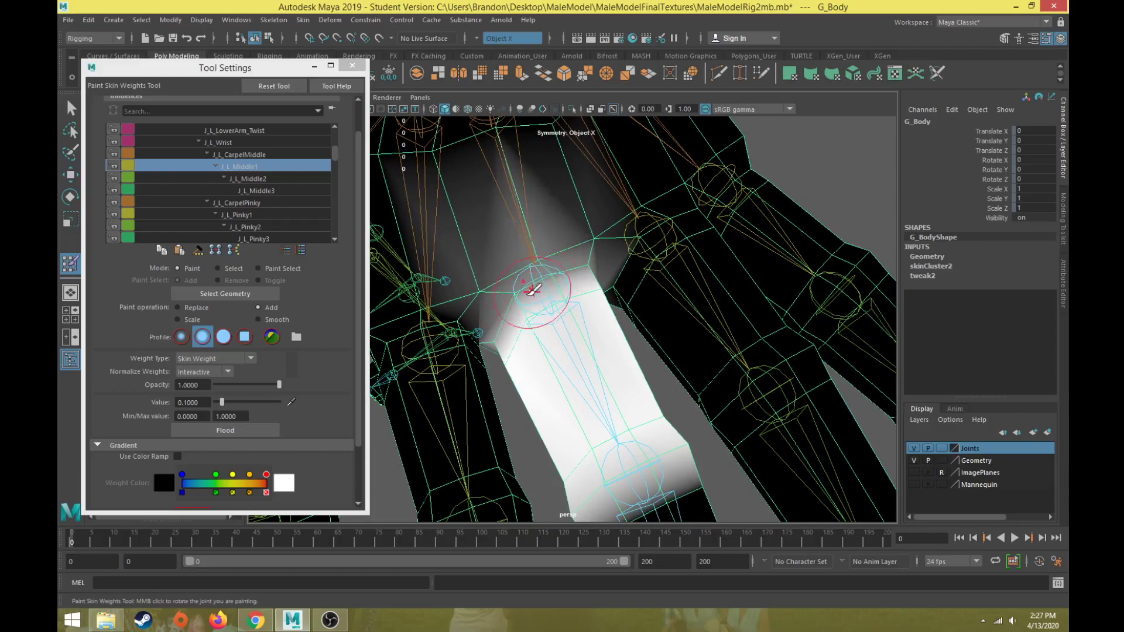
pyautogui.keyDown('alt'); pyautogui.moveTo(536, 264); pyautogui.dragTo(528, 337); pyautogui.keyUp('alt')
# Compare the J_L_CarpelMiddle and J_L_Middle1 weights, and review J_L_Middle2 and J_L_Middle3 along the middle finger
pyautogui.click(261, 154)
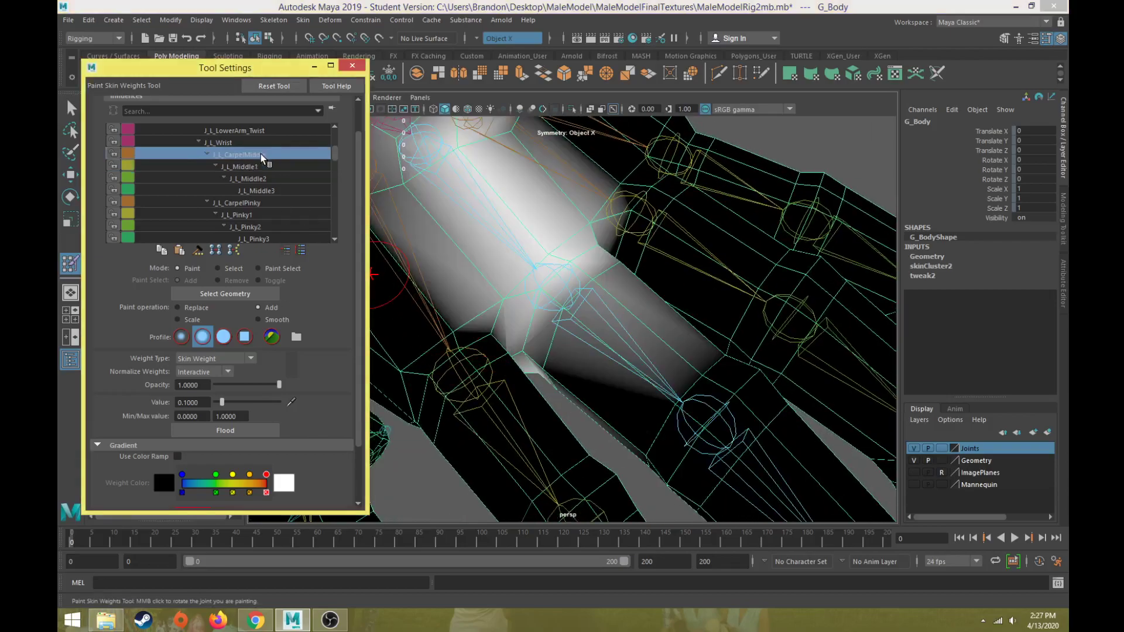
pyautogui.click(246, 166)
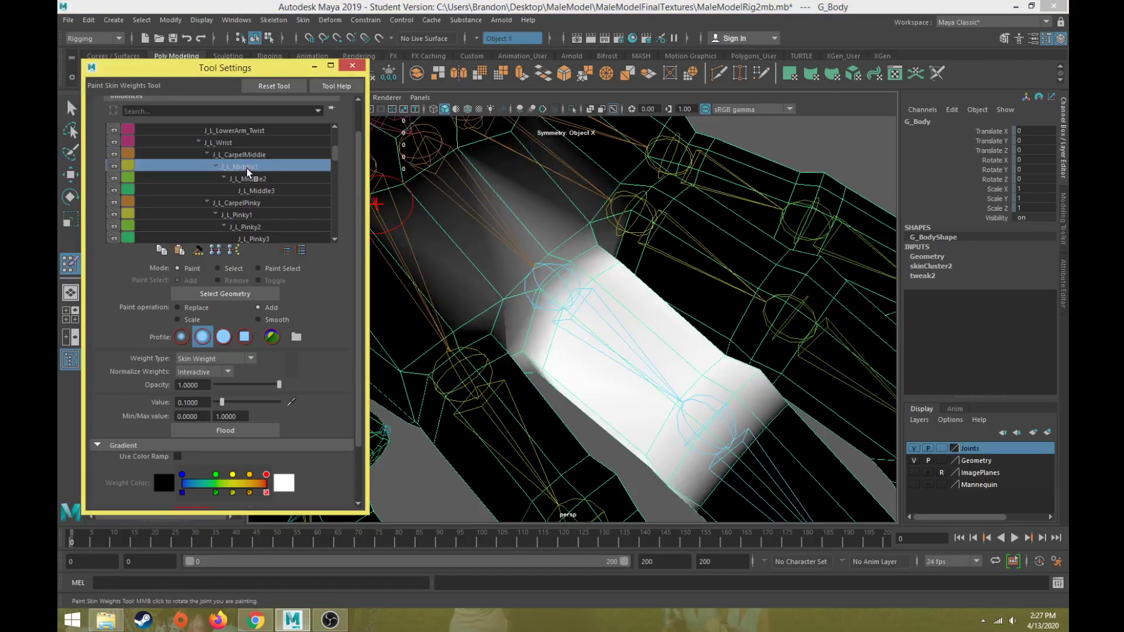
pyautogui.click(261, 180)
pyautogui.scroll(-3, 577, 424)
pyautogui.keyDown('alt'); pyautogui.moveTo(586, 439); pyautogui.dragTo(527, 342); pyautogui.keyUp('alt')
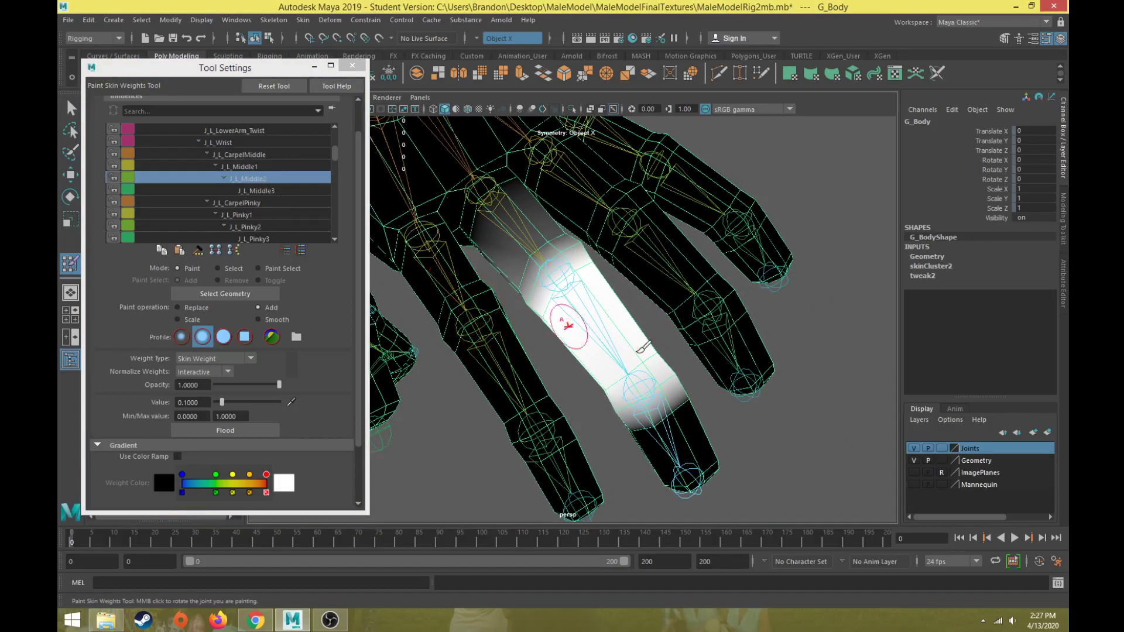
pyautogui.click(281, 191)
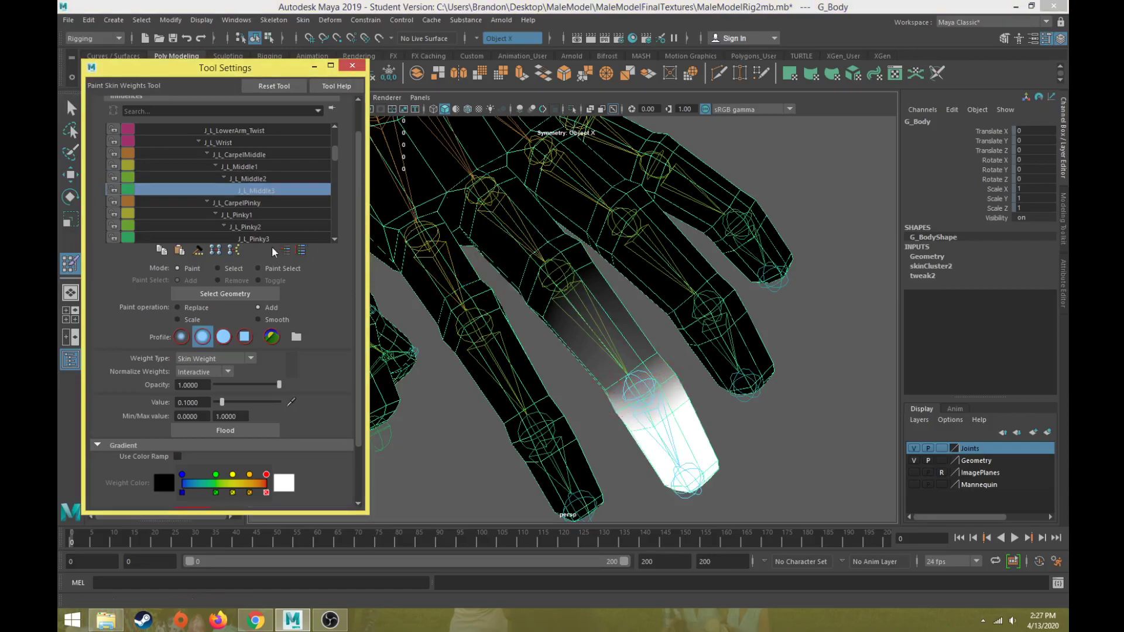
# Examine the weights of J_L_CarpelRing and J_L_Ring1 around the ring knuckle from both sides of the hand
pyautogui.scroll(-3, 273, 209)
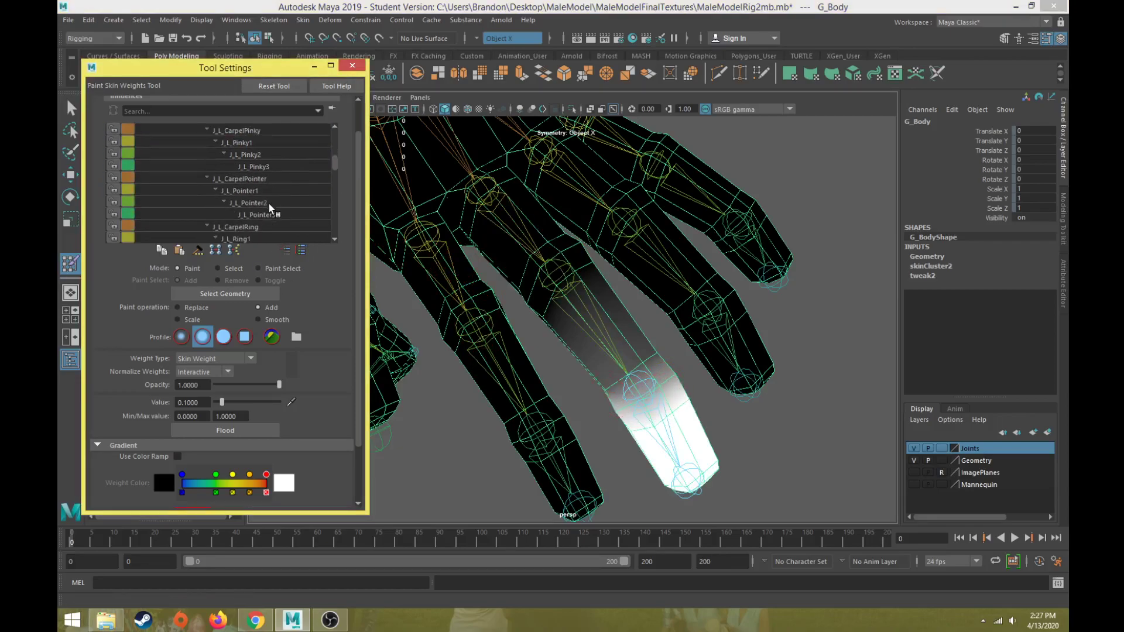
pyautogui.click(252, 190)
pyautogui.moveTo(447, 156)
pyautogui.keyDown('alt'); pyautogui.mouseDown()
pyautogui.moveTo(514, 351)
pyautogui.moveTo(494, 389)
pyautogui.moveTo(502, 394)
pyautogui.moveTo(494, 344)
pyautogui.moveTo(469, 329)
pyautogui.moveTo(473, 269)
pyautogui.moveTo(435, 256)
pyautogui.mouseUp(); pyautogui.keyUp('alt')
pyautogui.click(252, 204)
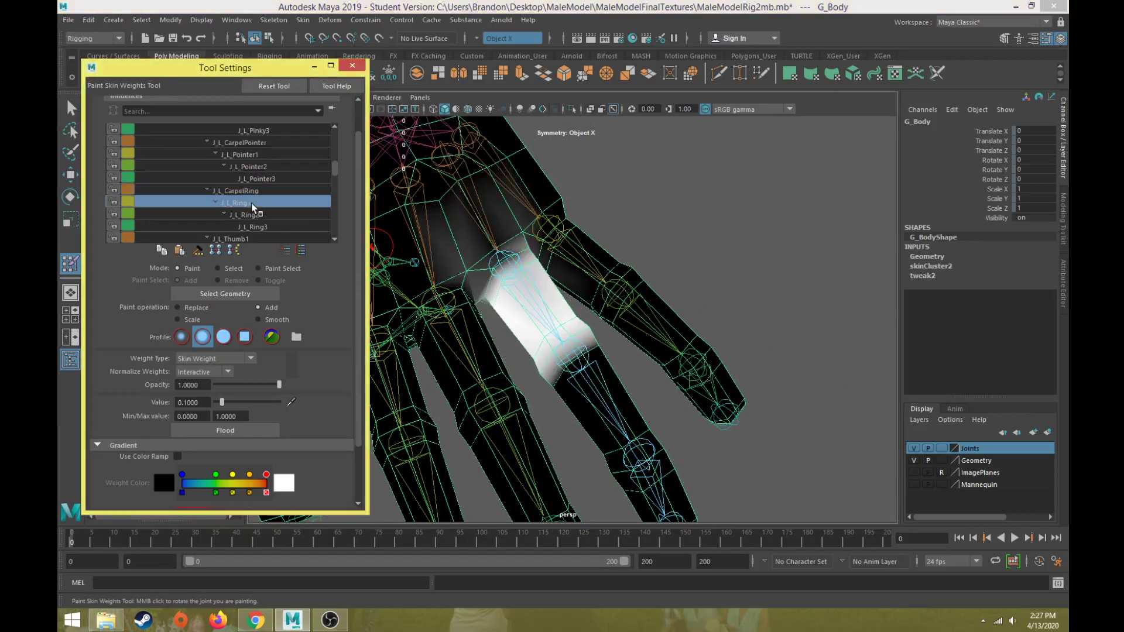
pyautogui.scroll(5, 452, 276)
pyautogui.keyDown('alt'); pyautogui.moveTo(452, 276); pyautogui.dragTo(508, 303, button='middle'); pyautogui.keyUp('alt')
pyautogui.moveTo(513, 302)
pyautogui.mouseDown()
pyautogui.moveTo(527, 246)
pyautogui.moveTo(514, 264)
pyautogui.moveTo(490, 206)
pyautogui.moveTo(497, 158)
pyautogui.moveTo(505, 249)
pyautogui.mouseUp()
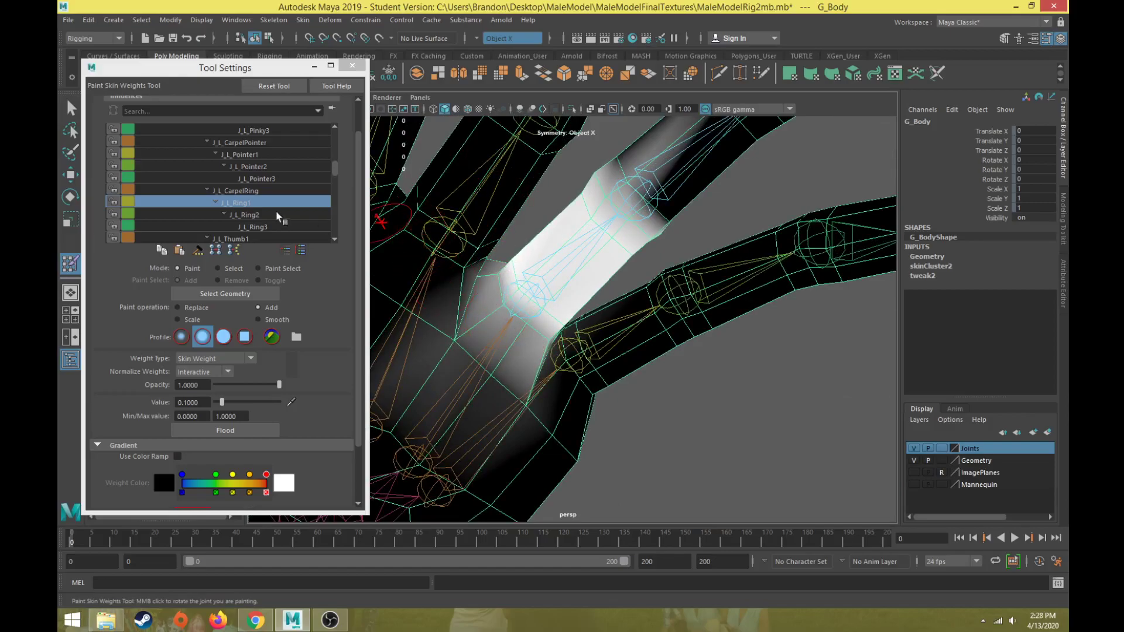
# Review the J_L_Ring2 and J_L_Ring3 weights along the ring finger to its tip
pyautogui.click(265, 215)
pyautogui.scroll(-3, 605, 238)
pyautogui.keyDown('alt'); pyautogui.moveTo(605, 239); pyautogui.dragTo(588, 377); pyautogui.keyUp('alt')
pyautogui.keyDown('alt'); pyautogui.moveTo(587, 377); pyautogui.dragTo(556, 279, button='middle'); pyautogui.keyUp('alt')
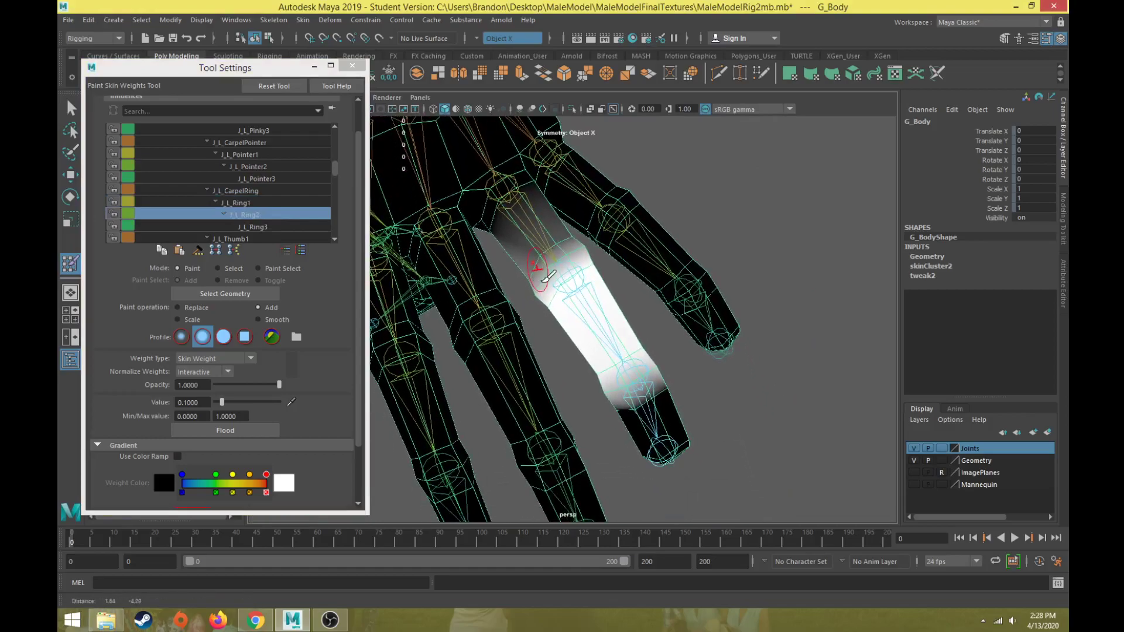
pyautogui.click(264, 228)
pyautogui.moveTo(541, 378)
pyautogui.keyDown('alt'); pyautogui.mouseDown()
pyautogui.moveTo(637, 403)
pyautogui.moveTo(595, 392)
pyautogui.moveTo(644, 394)
pyautogui.moveTo(677, 454)
pyautogui.mouseUp(); pyautogui.keyUp('alt')
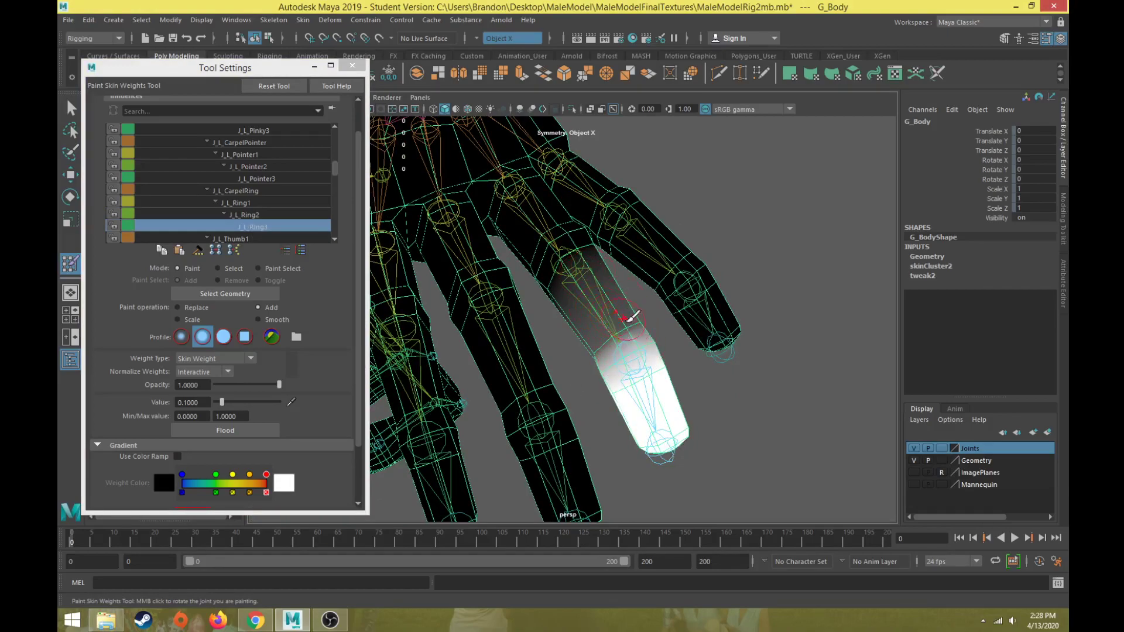
# Show the J_L_CarpelPinky weights and examine their spread over the outer edge and back of the hand
pyautogui.scroll(-2, 296, 211)
pyautogui.scroll(3, 267, 221)
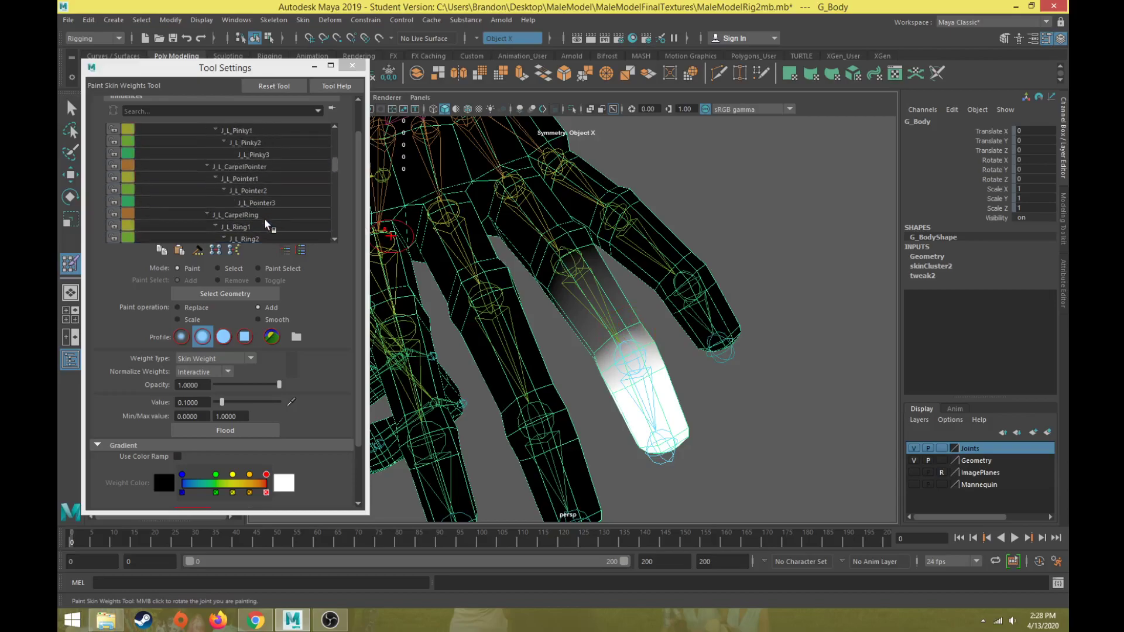
pyautogui.click(268, 144)
pyautogui.keyDown('alt'); pyautogui.moveTo(481, 145); pyautogui.dragTo(486, 353, button='middle'); pyautogui.keyUp('alt')
pyautogui.keyDown('alt'); pyautogui.moveTo(488, 359); pyautogui.dragTo(529, 268); pyautogui.keyUp('alt')
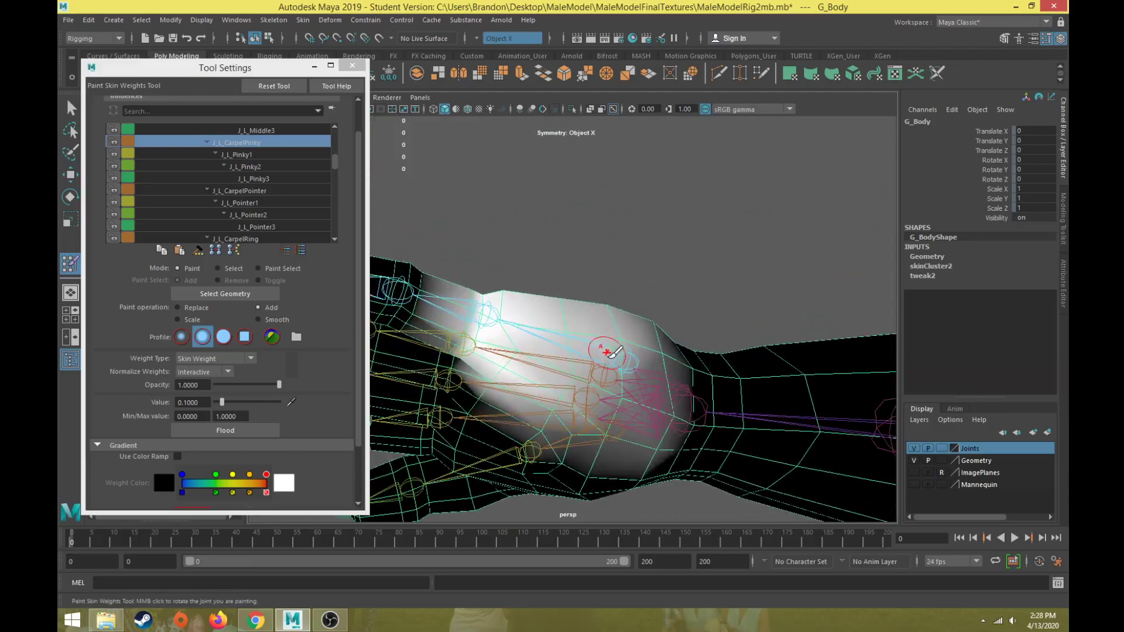
pyautogui.moveTo(612, 380)
pyautogui.keyDown('alt'); pyautogui.mouseDown()
pyautogui.moveTo(585, 351)
pyautogui.moveTo(592, 336)
pyautogui.moveTo(589, 422)
pyautogui.mouseUp(); pyautogui.keyUp('alt')
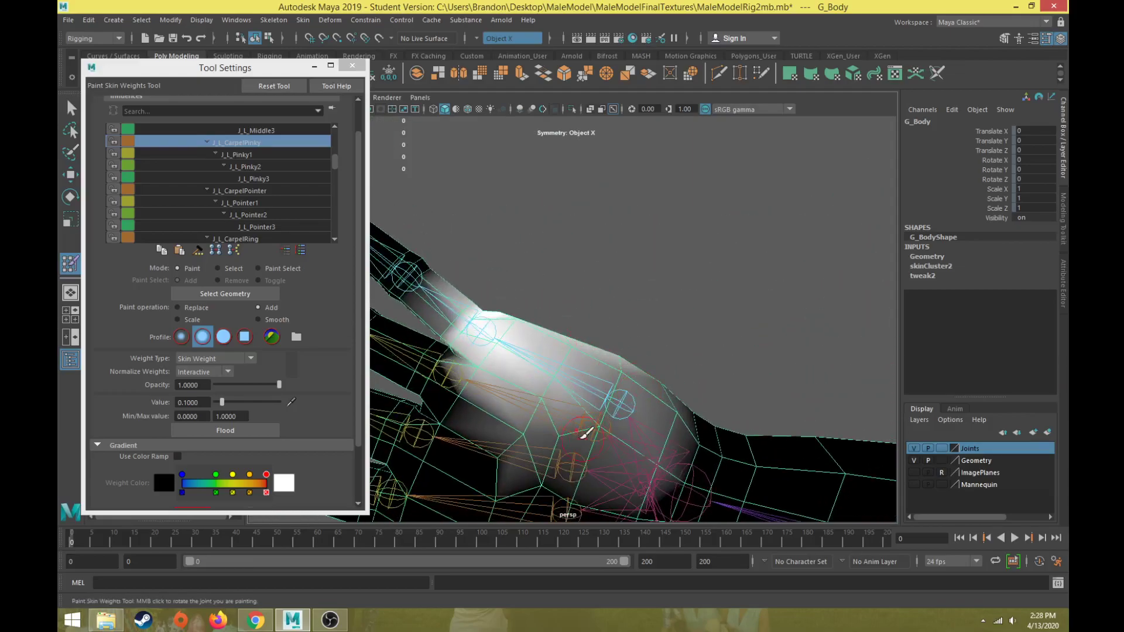
# Compare the J_L_CarpelRing and J_L_Pinky1 weights with those of J_L_CarpelPinky across the back and side of the hand
pyautogui.scroll(1, 256, 210)
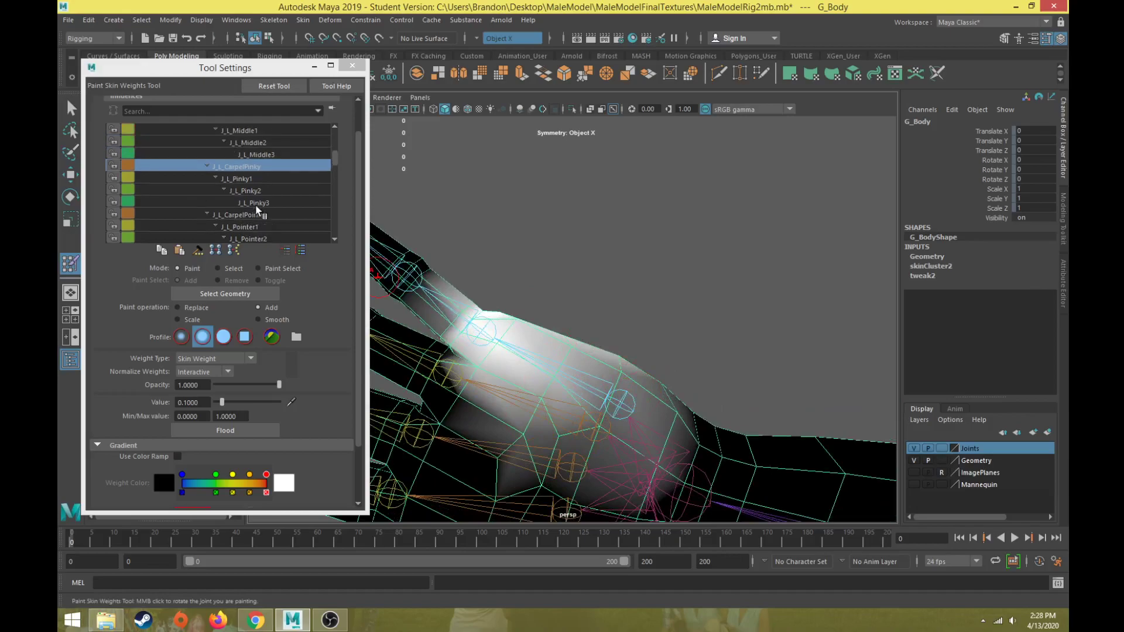
pyautogui.scroll(-2, 257, 210)
pyautogui.click(258, 214)
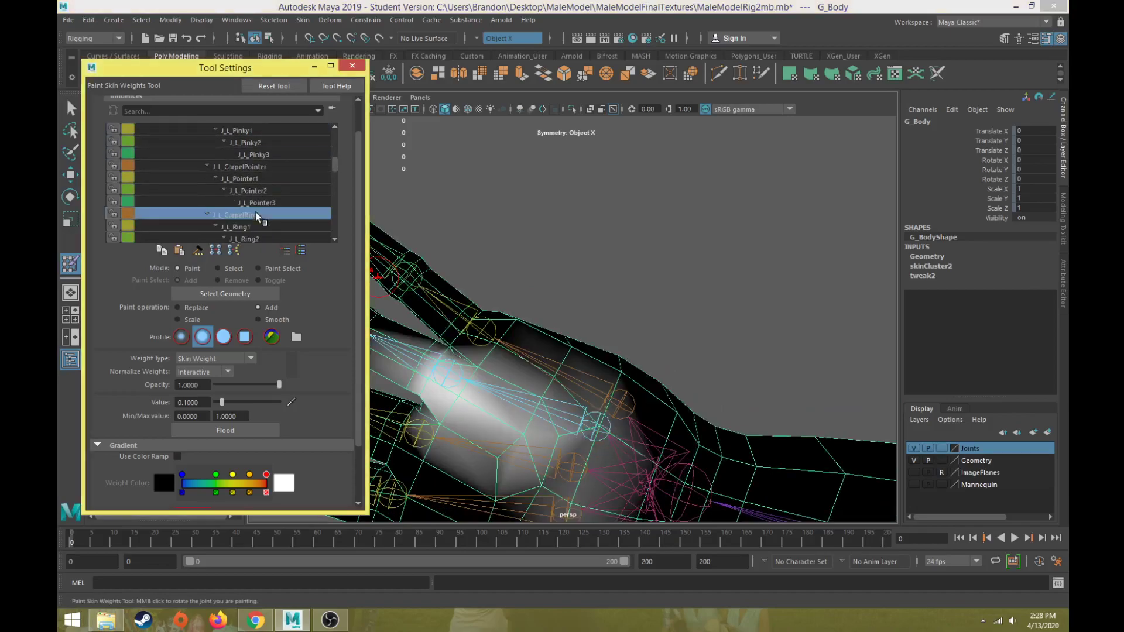
pyautogui.keyDown('alt'); pyautogui.moveTo(502, 326); pyautogui.dragTo(550, 291); pyautogui.keyUp('alt')
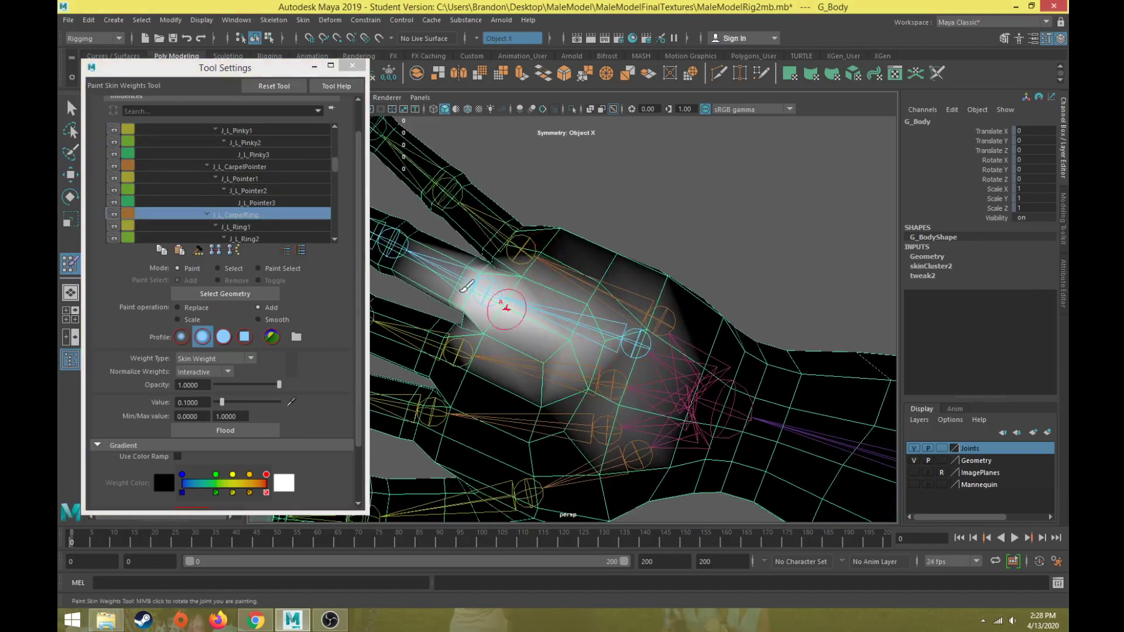
pyautogui.click(249, 130)
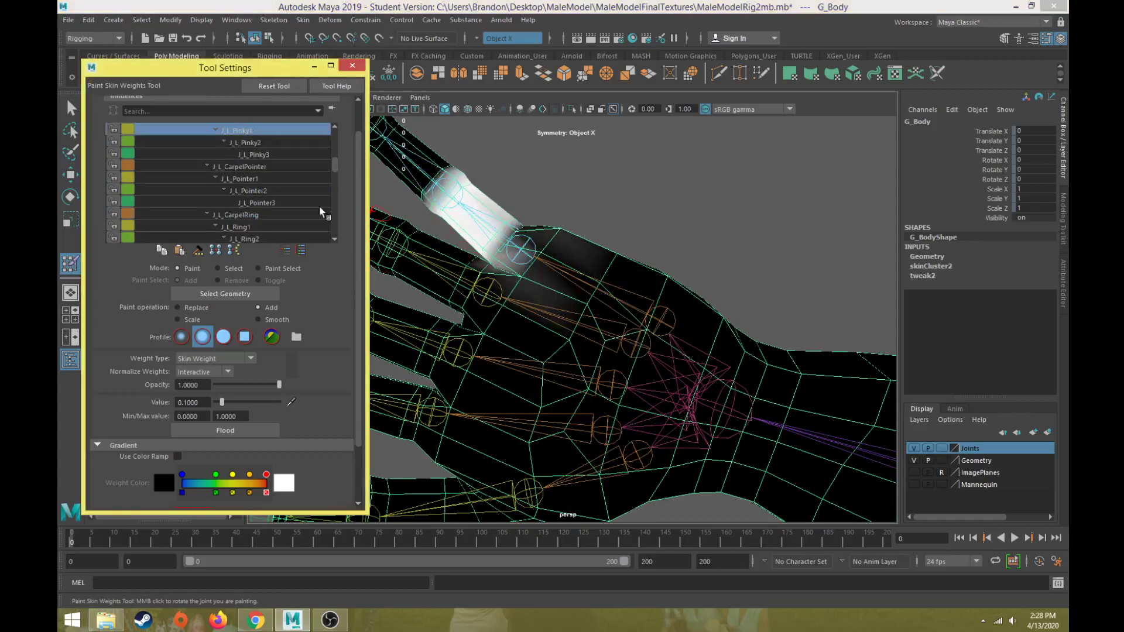
pyautogui.scroll(2, 235, 174)
pyautogui.click(242, 142)
pyautogui.keyDown('alt'); pyautogui.moveTo(515, 305); pyautogui.dragTo(565, 306); pyautogui.keyUp('alt')
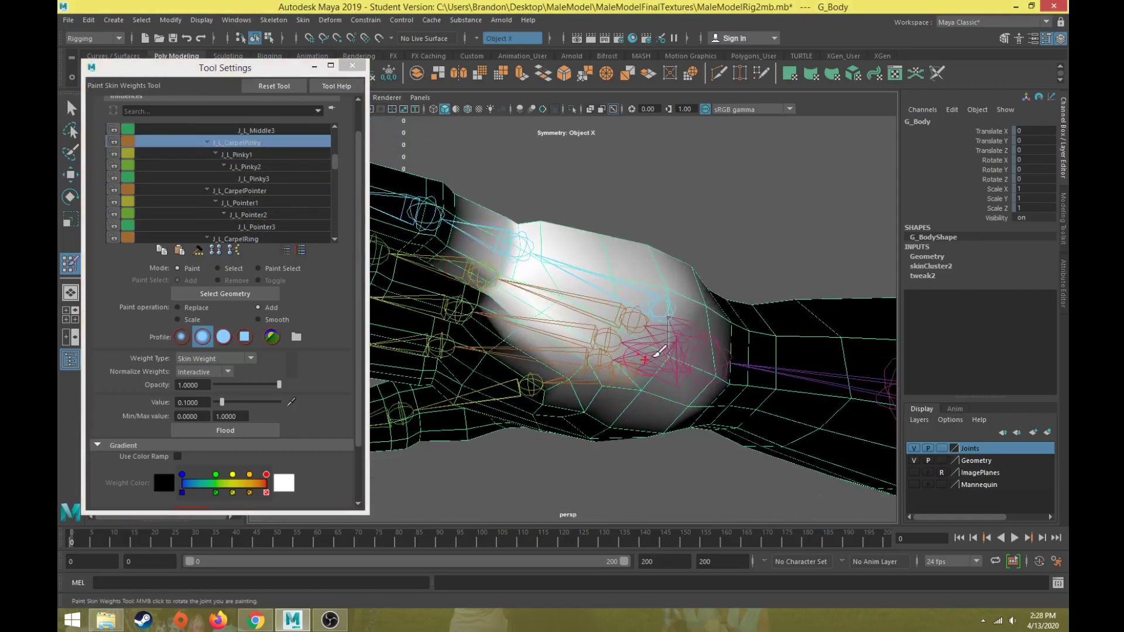
pyautogui.keyDown('alt'); pyautogui.moveTo(577, 267); pyautogui.dragTo(547, 369); pyautogui.keyUp('alt')
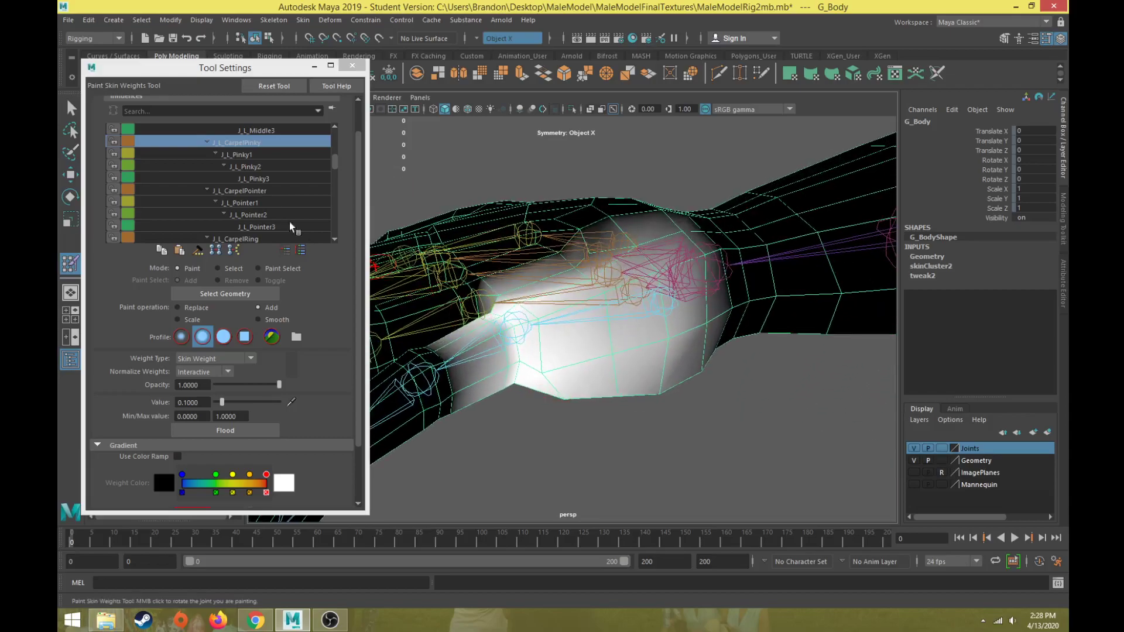
# Examine the J_L_Pinky1 weights around the pinky knuckle and the first finger segment from several sides
pyautogui.click(256, 152)
pyautogui.keyDown('alt'); pyautogui.moveTo(524, 315); pyautogui.dragTo(562, 379); pyautogui.keyUp('alt')
pyautogui.scroll(3, 568, 410)
pyautogui.keyDown('alt'); pyautogui.moveTo(570, 418); pyautogui.dragTo(551, 312, button='middle'); pyautogui.keyUp('alt')
pyautogui.scroll(2, 551, 312)
pyautogui.moveTo(551, 309)
pyautogui.keyDown('alt'); pyautogui.mouseDown()
pyautogui.moveTo(536, 380)
pyautogui.moveTo(507, 413)
pyautogui.moveTo(504, 318)
pyautogui.moveTo(527, 269)
pyautogui.moveTo(587, 269)
pyautogui.moveTo(592, 243)
pyautogui.moveTo(557, 263)
pyautogui.mouseUp(); pyautogui.keyUp('alt')
pyautogui.scroll(-1, 262, 164)
pyautogui.click(263, 155)
pyautogui.click(267, 144)
pyautogui.scroll(-4, 648, 233)
pyautogui.keyDown('alt'); pyautogui.moveTo(650, 233); pyautogui.dragTo(661, 365); pyautogui.keyUp('alt')
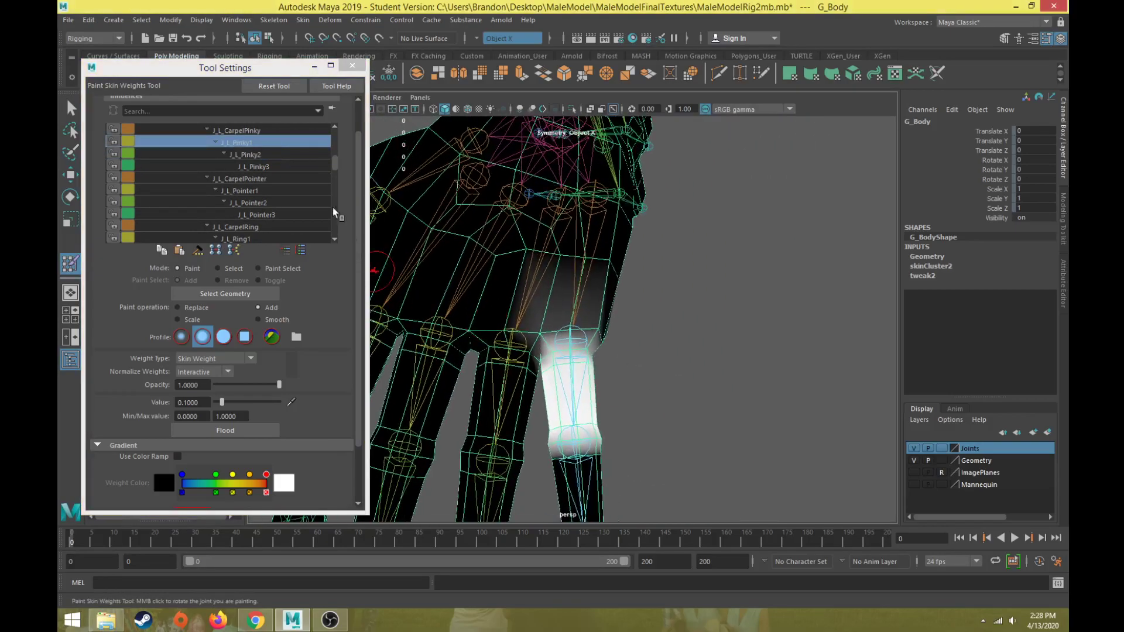
# Review the J_L_Pinky2 and J_L_Pinky3 weights along the pinky to its tip
pyautogui.click(244, 155)
pyautogui.keyDown('alt'); pyautogui.moveTo(622, 449); pyautogui.dragTo(614, 304, button='middle'); pyautogui.keyUp('alt')
pyautogui.moveTo(573, 311); pyautogui.dragTo(589, 304)
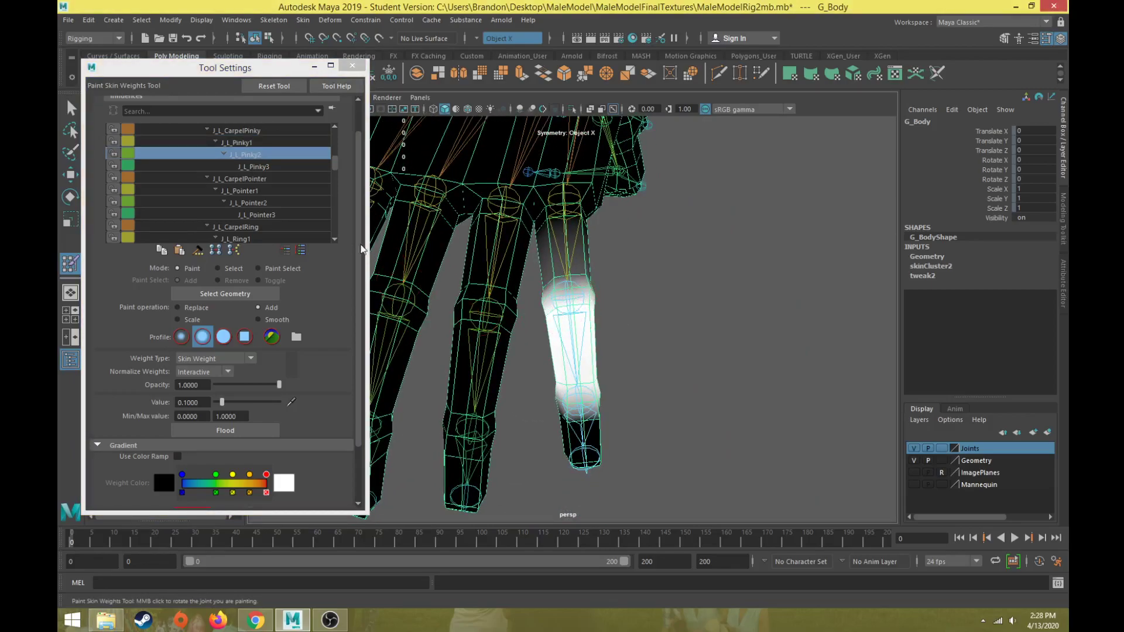
pyautogui.click(258, 167)
pyautogui.keyDown('alt'); pyautogui.moveTo(580, 375); pyautogui.dragTo(697, 381); pyautogui.keyUp('alt')
# Scrub the timeline to check how all the fingers and the palm deform, ending at frame 0
pyautogui.scroll(-4, 602, 370)
pyautogui.keyDown('alt'); pyautogui.moveTo(697, 381); pyautogui.dragTo(739, 364, button='middle'); pyautogui.keyUp('alt')
pyautogui.scroll(4, 824, 388)
pyautogui.keyDown('alt'); pyautogui.moveTo(380, 448); pyautogui.dragTo(369, 428); pyautogui.keyUp('alt')
pyautogui.moveTo(92, 544); pyautogui.dragTo(436, 571)
pyautogui.moveTo(518, 416)
pyautogui.keyDown('alt'); pyautogui.mouseDown()
pyautogui.moveTo(477, 325)
pyautogui.moveTo(498, 309)
pyautogui.mouseUp(); pyautogui.keyUp('alt')
pyautogui.moveTo(79, 540)
pyautogui.mouseDown()
pyautogui.moveTo(480, 565)
pyautogui.moveTo(57, 546)
pyautogui.mouseUp()
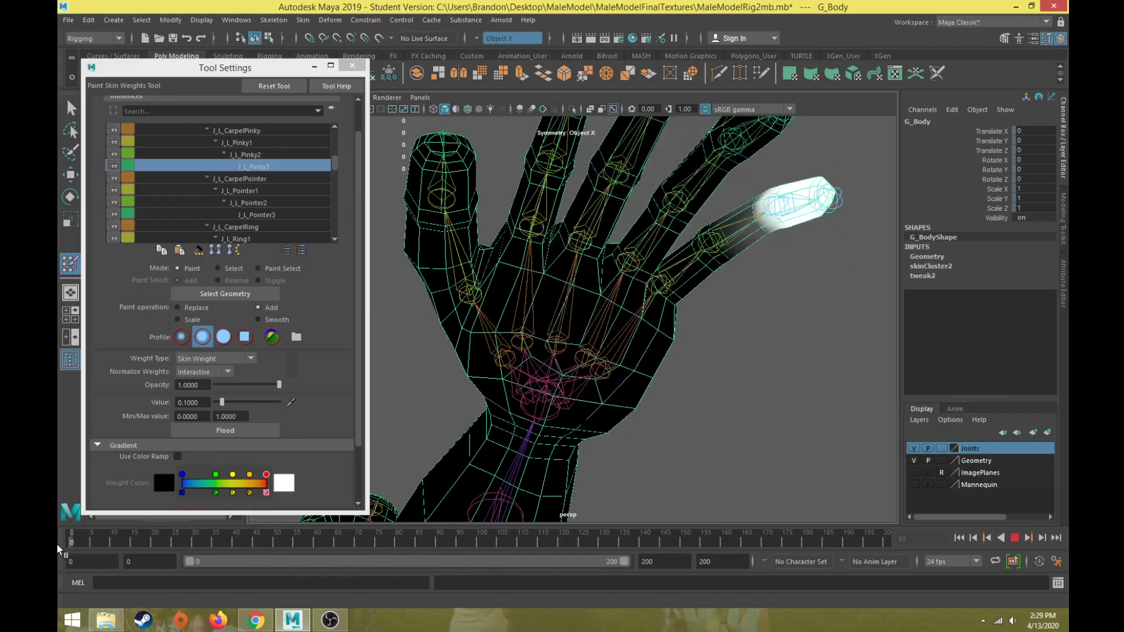
# Paint J_L_Thumb2 weights onto the first side of the thumb from its knuckle to its tip, using Add at value 1
pyautogui.scroll(-5, 542, 364)
pyautogui.keyDown('alt'); pyautogui.moveTo(537, 293); pyautogui.dragTo(544, 395); pyautogui.keyUp('alt')
pyautogui.scroll(5, 555, 380)
pyautogui.scroll(-2, 228, 226)
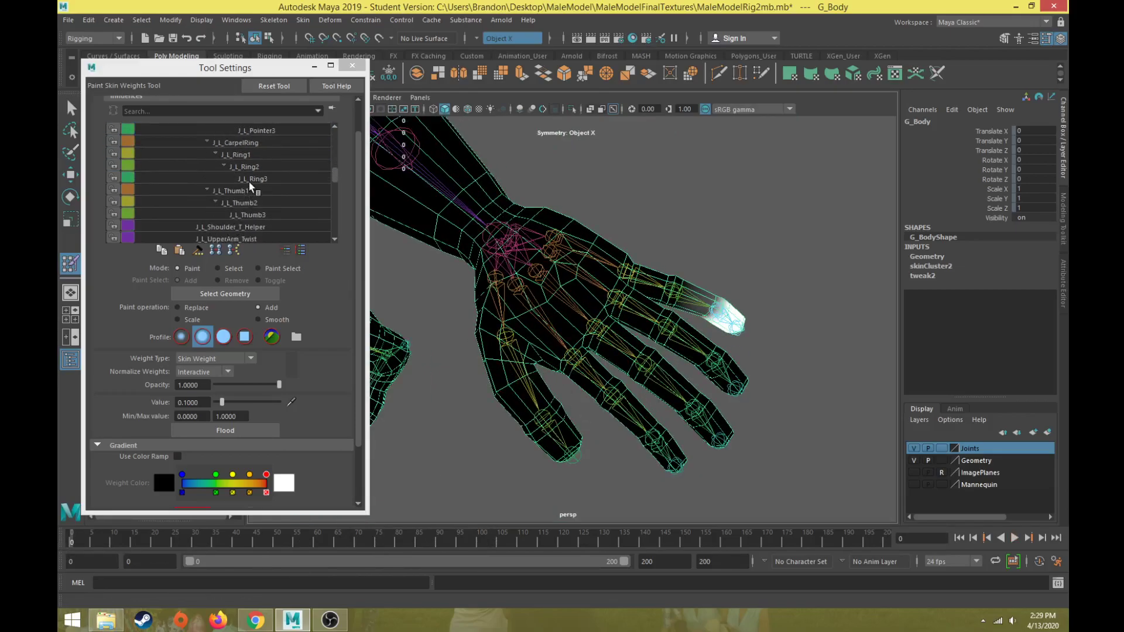
pyautogui.click(240, 203)
pyautogui.moveTo(505, 317)
pyautogui.keyDown('alt'); pyautogui.mouseDown()
pyautogui.moveTo(518, 345)
pyautogui.moveTo(525, 323)
pyautogui.moveTo(485, 309)
pyautogui.moveTo(492, 303)
pyautogui.mouseUp(); pyautogui.keyUp('alt')
pyautogui.click(240, 215)
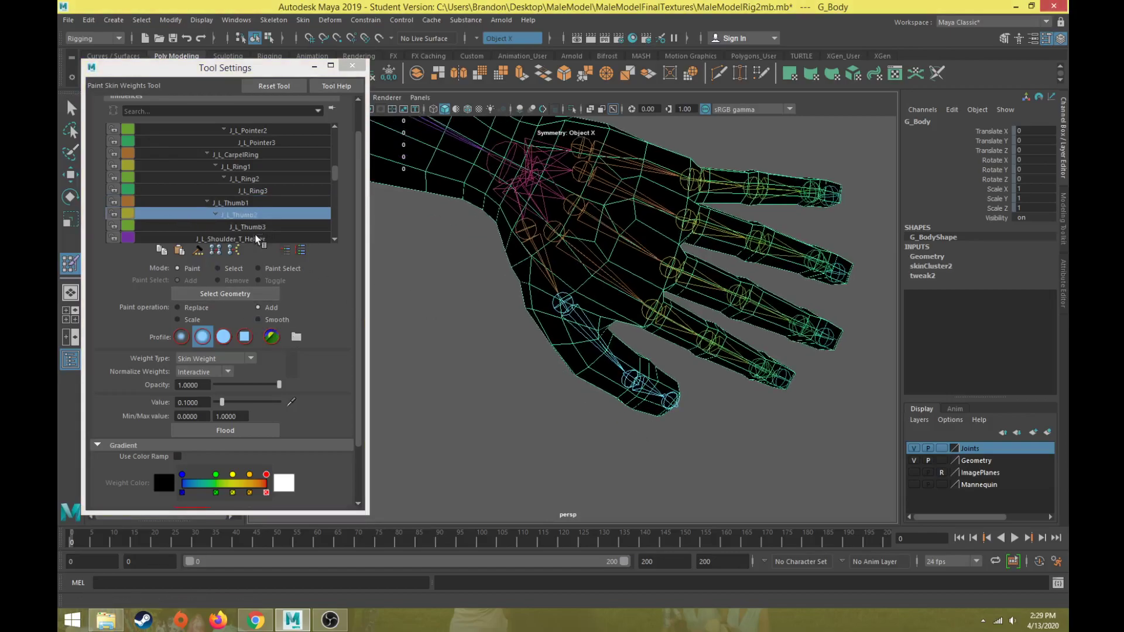
pyautogui.moveTo(220, 404); pyautogui.dragTo(307, 409)
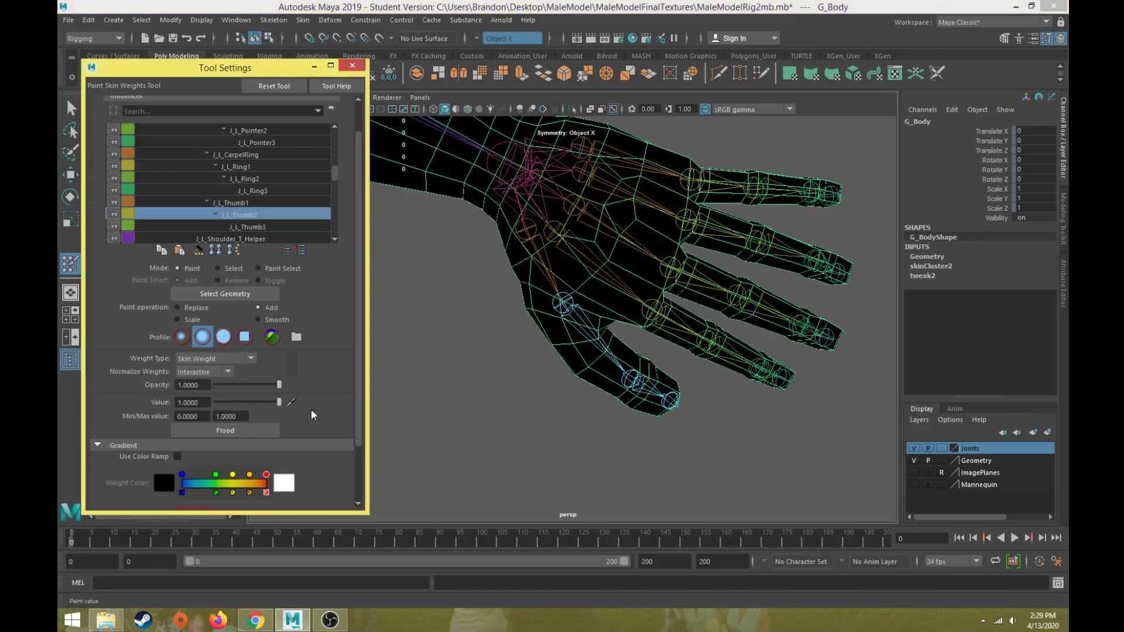
pyautogui.keyDown('alt'); pyautogui.moveTo(588, 397); pyautogui.dragTo(474, 324); pyautogui.keyUp('alt')
pyautogui.keyDown('alt'); pyautogui.moveTo(475, 324); pyautogui.dragTo(497, 328, button='right'); pyautogui.keyUp('alt')
pyautogui.moveTo(497, 328)
pyautogui.keyDown('alt'); pyautogui.mouseDown()
pyautogui.moveTo(500, 242)
pyautogui.moveTo(494, 288)
pyautogui.moveTo(590, 253)
pyautogui.moveTo(601, 263)
pyautogui.moveTo(580, 334)
pyautogui.moveTo(535, 267)
pyautogui.moveTo(527, 175)
pyautogui.moveTo(512, 199)
pyautogui.moveTo(557, 307)
pyautogui.moveTo(636, 422)
pyautogui.mouseUp(); pyautogui.keyUp('alt')
pyautogui.moveTo(613, 365); pyautogui.dragTo(550, 341)
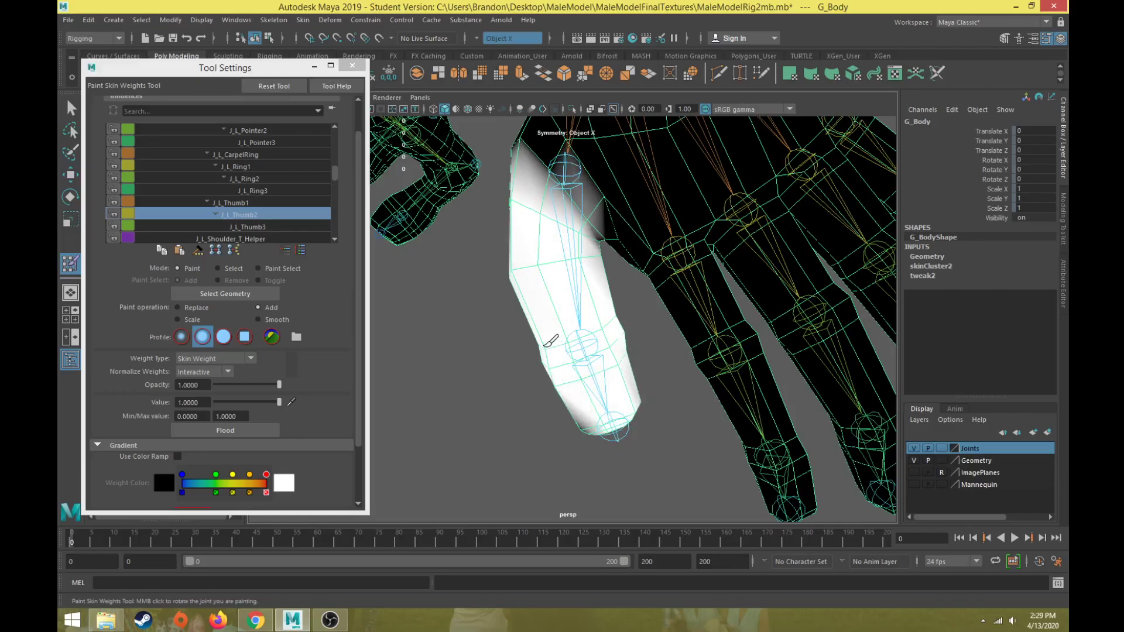
# Fill the remaining side of the thumb up to its tip with full J_L_Thumb2 weight
pyautogui.moveTo(539, 431)
pyautogui.keyDown('alt'); pyautogui.mouseDown()
pyautogui.moveTo(550, 246)
pyautogui.moveTo(563, 233)
pyautogui.mouseUp(); pyautogui.keyUp('alt')
pyautogui.moveTo(564, 233)
pyautogui.mouseDown()
pyautogui.moveTo(585, 250)
pyautogui.moveTo(642, 252)
pyautogui.moveTo(642, 238)
pyautogui.moveTo(592, 258)
pyautogui.moveTo(643, 322)
pyautogui.moveTo(597, 296)
pyautogui.moveTo(557, 298)
pyautogui.moveTo(533, 374)
pyautogui.moveTo(550, 404)
pyautogui.moveTo(574, 377)
pyautogui.mouseUp()
pyautogui.moveTo(507, 431)
pyautogui.keyDown('alt'); pyautogui.mouseDown()
pyautogui.moveTo(515, 372)
pyautogui.moveTo(515, 459)
pyautogui.moveTo(576, 351)
pyautogui.moveTo(565, 393)
pyautogui.mouseUp(); pyautogui.keyUp('alt')
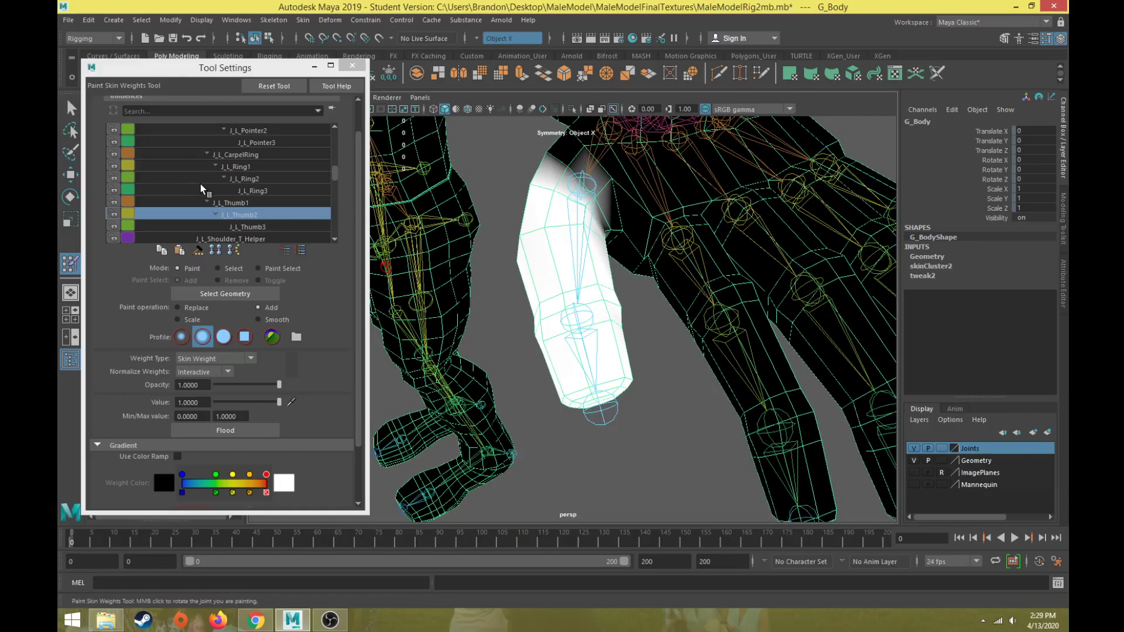
# Compare the J_L_Wrist, J_L_Thumb1 and J_L_Thumb2 weights around the thumb and the palm
pyautogui.scroll(13, 201, 184)
pyautogui.scroll(1, 215, 177)
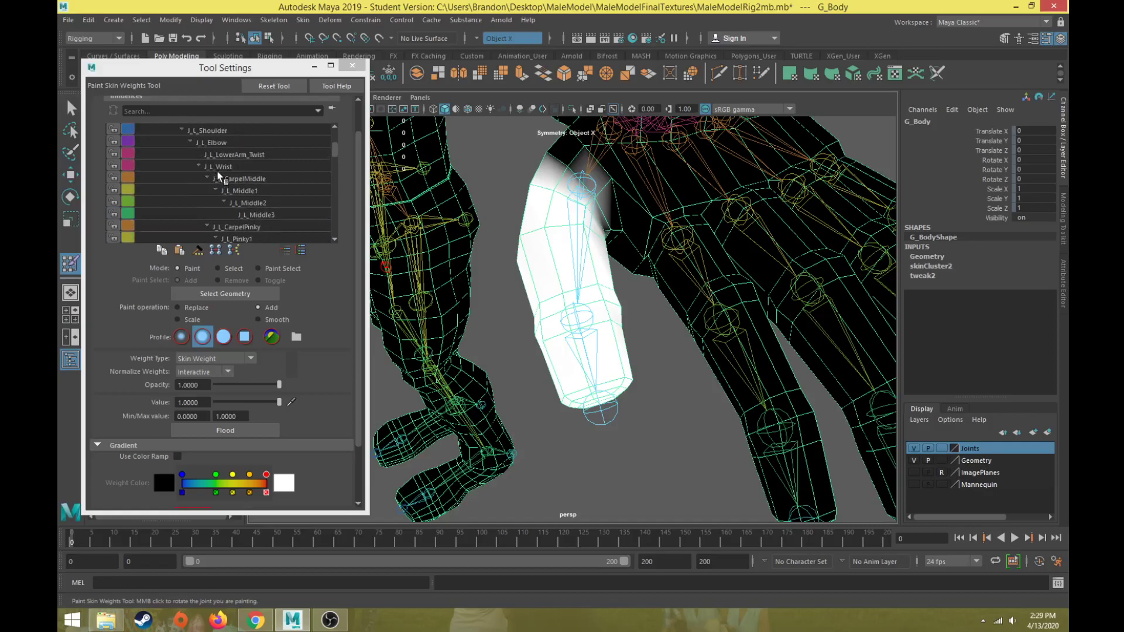
pyautogui.click(218, 166)
pyautogui.keyDown('alt'); pyautogui.moveTo(609, 318); pyautogui.dragTo(666, 349); pyautogui.keyUp('alt')
pyautogui.scroll(-7, 229, 183)
pyautogui.scroll(-5, 232, 184)
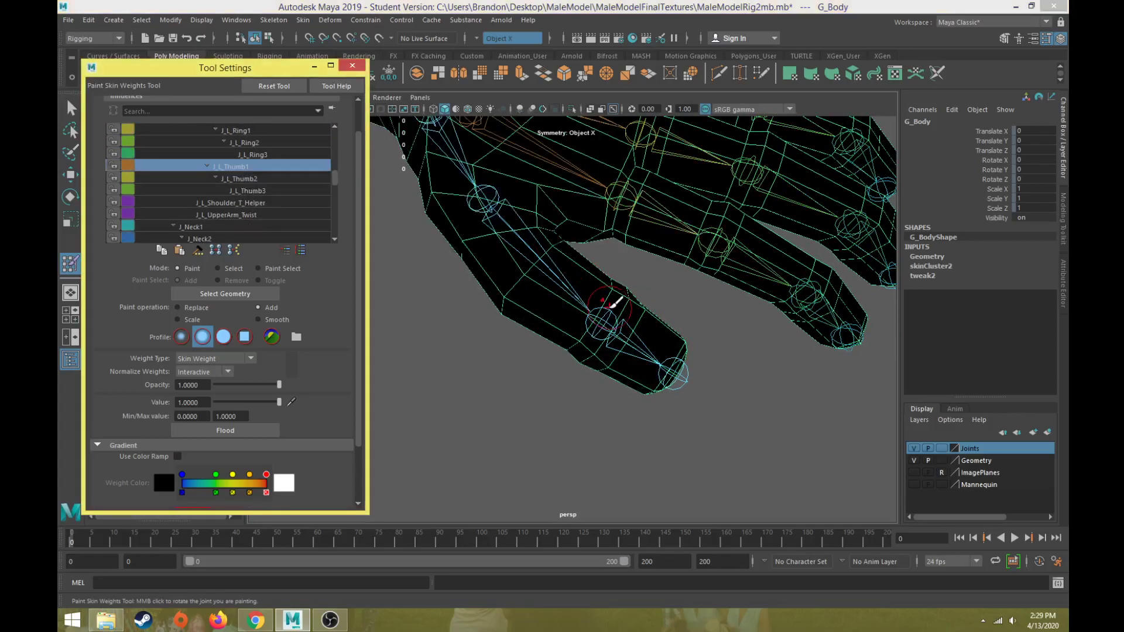
pyautogui.click(245, 179)
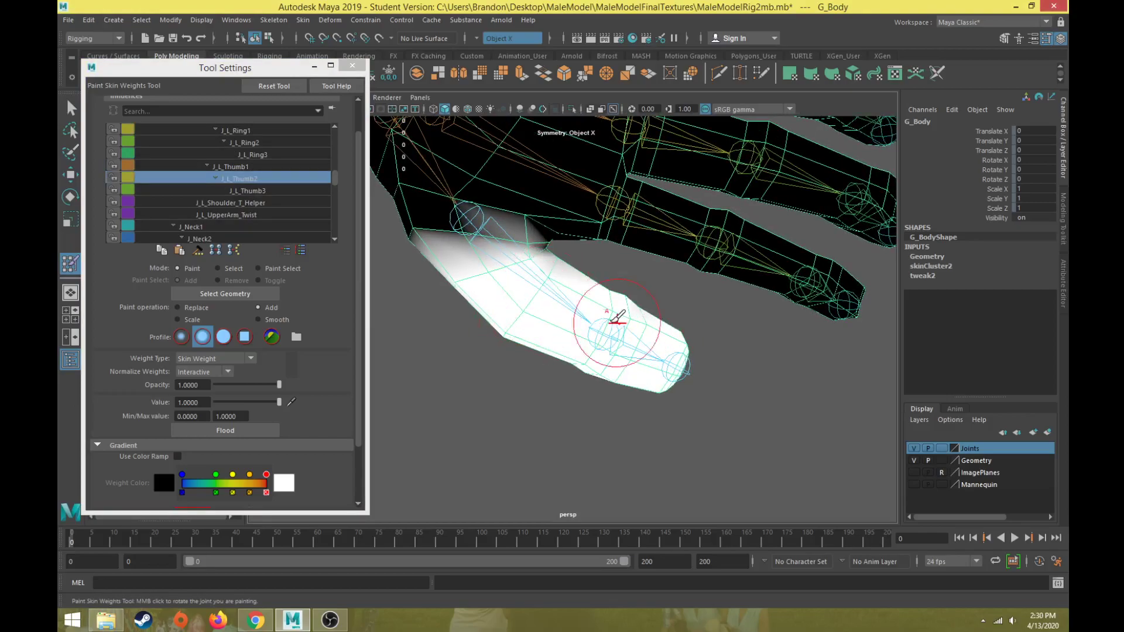
pyautogui.moveTo(584, 351)
pyautogui.keyDown('alt'); pyautogui.mouseDown()
pyautogui.moveTo(597, 258)
pyautogui.moveTo(560, 258)
pyautogui.mouseUp(); pyautogui.keyUp('alt')
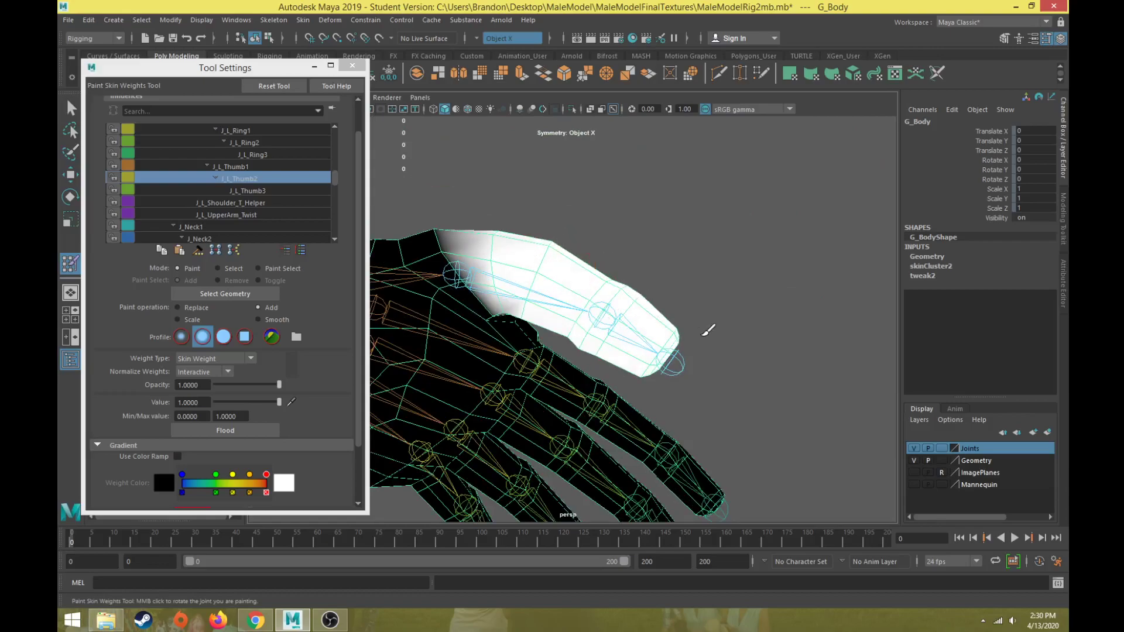
pyautogui.keyDown('alt'); pyautogui.moveTo(625, 286); pyautogui.dragTo(531, 293); pyautogui.keyUp('alt')
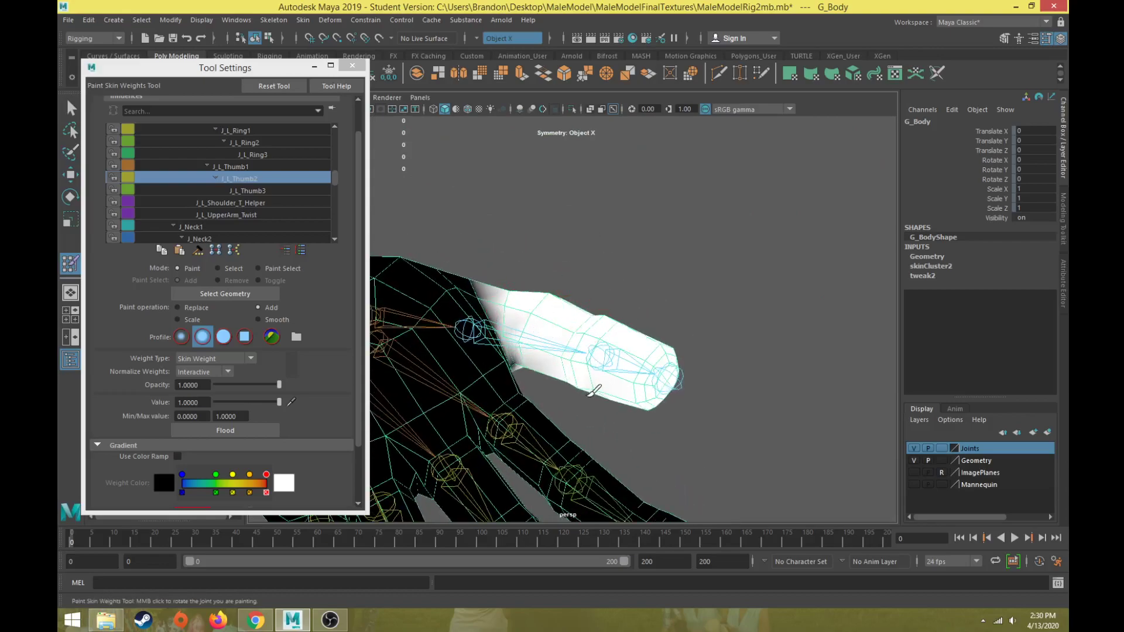
pyautogui.scroll(5, 205, 174)
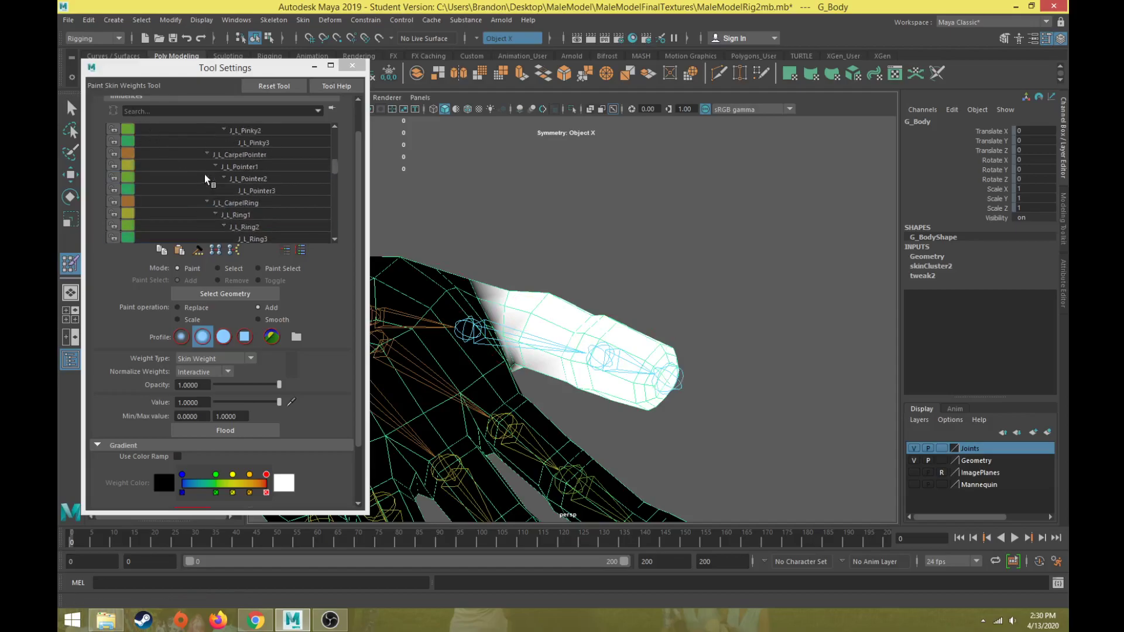
pyautogui.click(226, 128)
pyautogui.moveTo(638, 240)
pyautogui.keyDown('alt'); pyautogui.mouseDown()
pyautogui.moveTo(603, 256)
pyautogui.moveTo(557, 379)
pyautogui.moveTo(477, 484)
pyautogui.moveTo(527, 463)
pyautogui.moveTo(502, 471)
pyautogui.moveTo(414, 376)
pyautogui.mouseUp(); pyautogui.keyUp('alt')
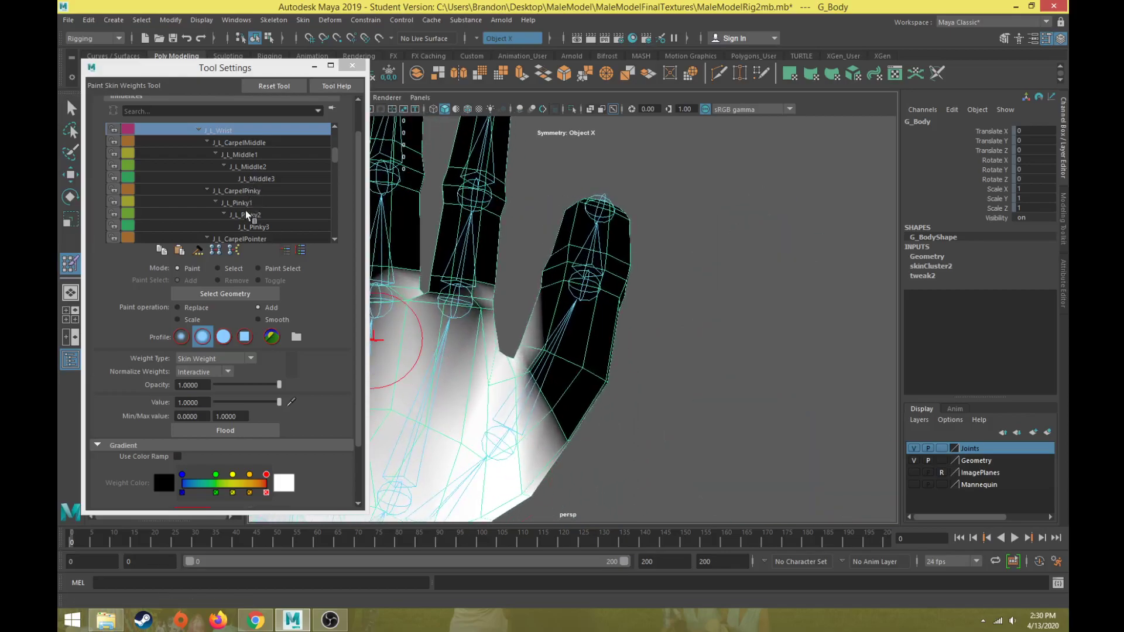
# Add full-strength J_L_Thumb2 weight on the inner side of the thumb where it meets the palm
pyautogui.scroll(-5, 243, 209)
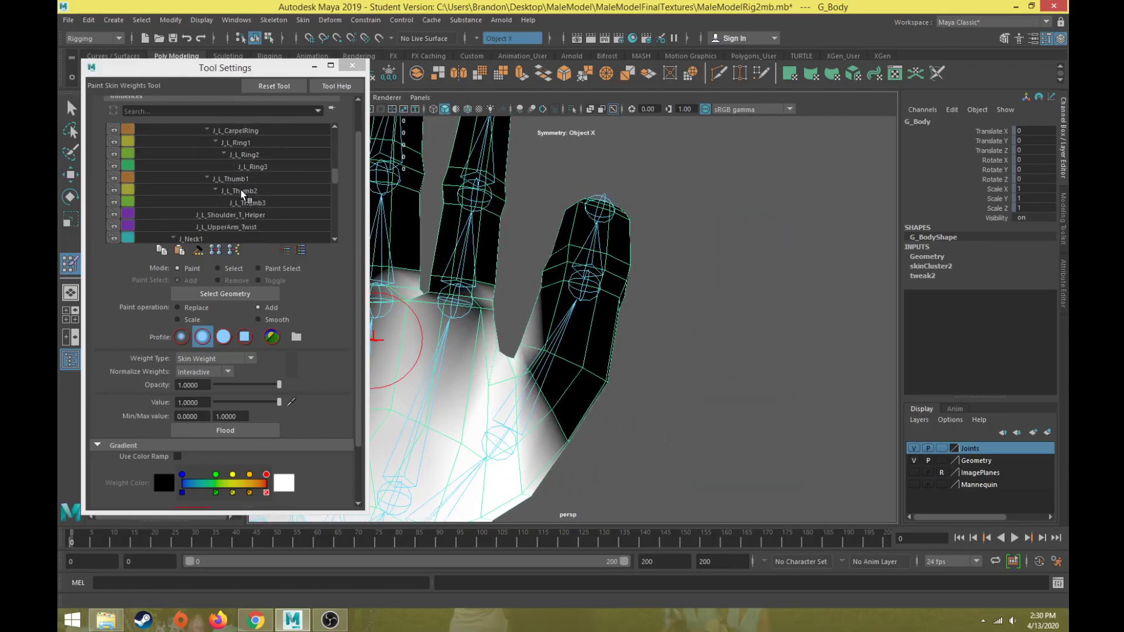
pyautogui.click(241, 189)
pyautogui.moveTo(521, 281)
pyautogui.keyDown('alt'); pyautogui.mouseDown()
pyautogui.moveTo(537, 366)
pyautogui.moveTo(515, 370)
pyautogui.moveTo(530, 373)
pyautogui.mouseUp(); pyautogui.keyUp('alt')
pyautogui.scroll(3, 527, 394)
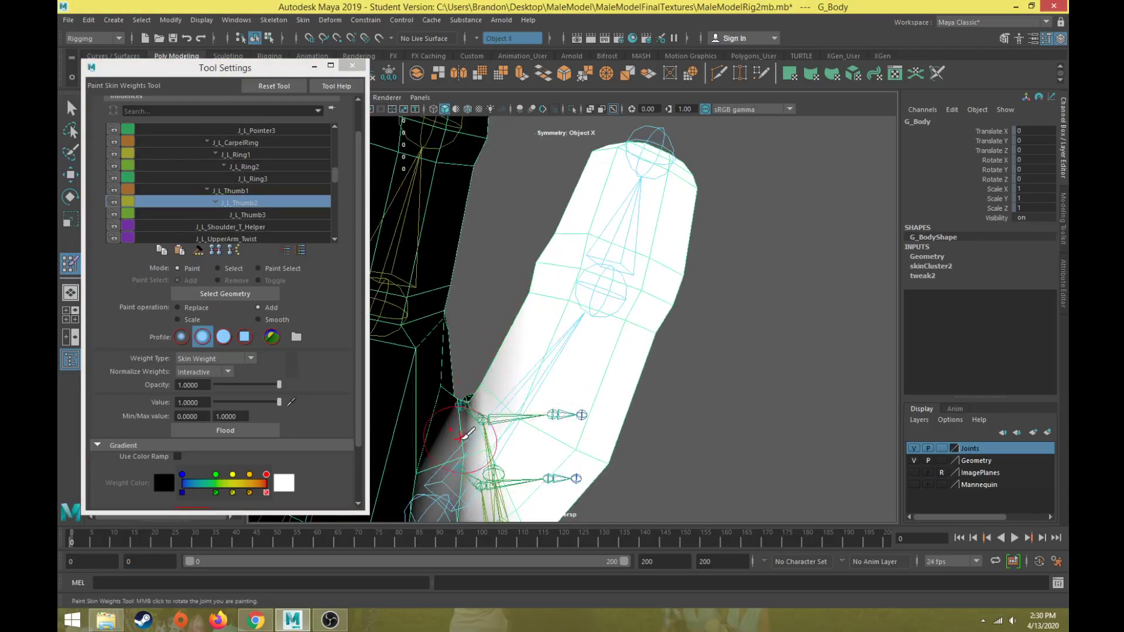
pyautogui.moveTo(472, 443); pyautogui.dragTo(455, 436)
pyautogui.keyDown('alt'); pyautogui.moveTo(535, 353); pyautogui.dragTo(506, 524); pyautogui.keyUp('alt')
pyautogui.keyDown('alt'); pyautogui.moveTo(557, 186); pyautogui.dragTo(585, 263); pyautogui.keyUp('alt')
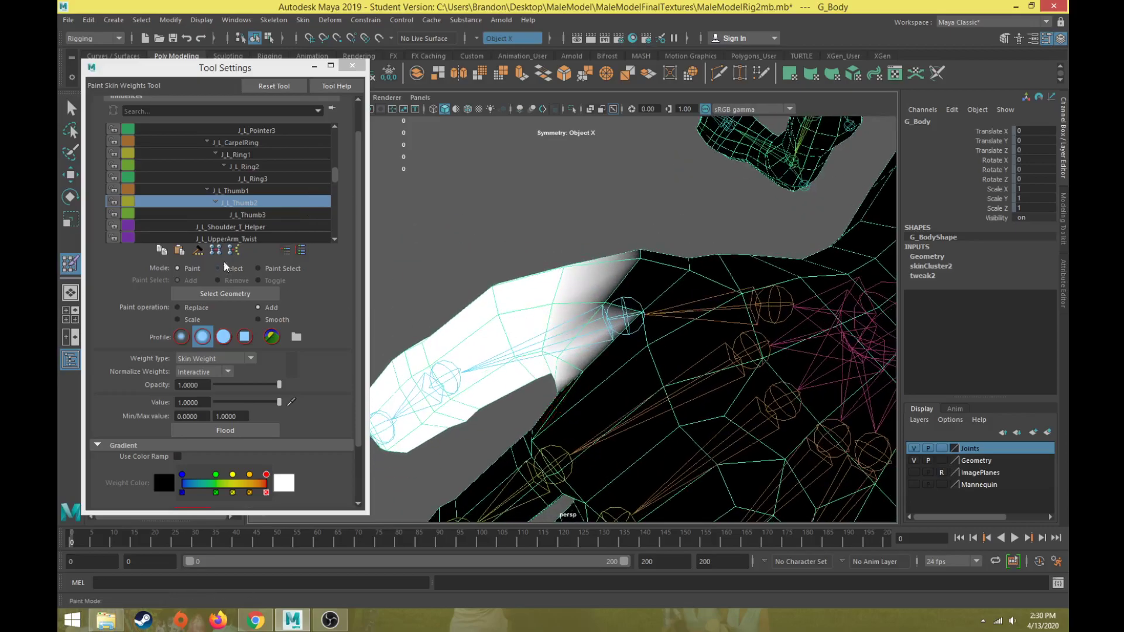
# Set the brush value to 0.1 and soften the J_L_Thumb2 weight falloff around the base knuckle of the thumb
pyautogui.moveTo(209, 403); pyautogui.dragTo(58, 374)
pyautogui.write('.1')
pyautogui.press('Return')
pyautogui.moveTo(607, 293); pyautogui.dragTo(645, 240)
pyautogui.keyDown('alt'); pyautogui.moveTo(612, 284); pyautogui.dragTo(556, 444); pyautogui.keyUp('alt')
pyautogui.moveTo(664, 301)
pyautogui.mouseDown()
pyautogui.moveTo(572, 265)
pyautogui.moveTo(665, 272)
pyautogui.mouseUp()
pyautogui.moveTo(533, 280)
pyautogui.mouseDown()
pyautogui.moveTo(520, 320)
pyautogui.moveTo(532, 294)
pyautogui.moveTo(526, 345)
pyautogui.moveTo(540, 398)
pyautogui.moveTo(539, 362)
pyautogui.moveTo(556, 381)
pyautogui.moveTo(542, 453)
pyautogui.moveTo(502, 392)
pyautogui.moveTo(523, 453)
pyautogui.mouseUp()
pyautogui.moveTo(505, 394); pyautogui.dragTo(552, 346)
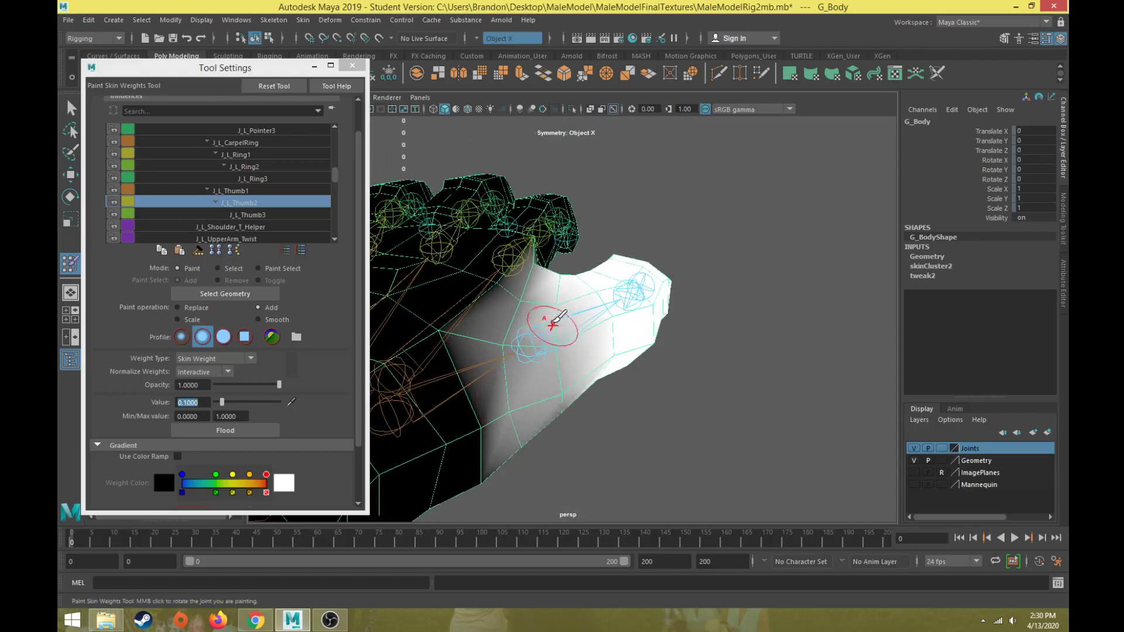
# Extend the soft J_L_Thumb2 falloff past the thumb's base knuckle toward the wrist and across the adjacent side of the hand
pyautogui.keyDown('alt'); pyautogui.moveTo(561, 405); pyautogui.dragTo(550, 325); pyautogui.keyUp('alt')
pyautogui.moveTo(549, 326); pyautogui.dragTo(558, 382)
pyautogui.moveTo(558, 382)
pyautogui.keyDown('alt'); pyautogui.mouseDown()
pyautogui.moveTo(515, 330)
pyautogui.moveTo(527, 257)
pyautogui.mouseUp(); pyautogui.keyUp('alt')
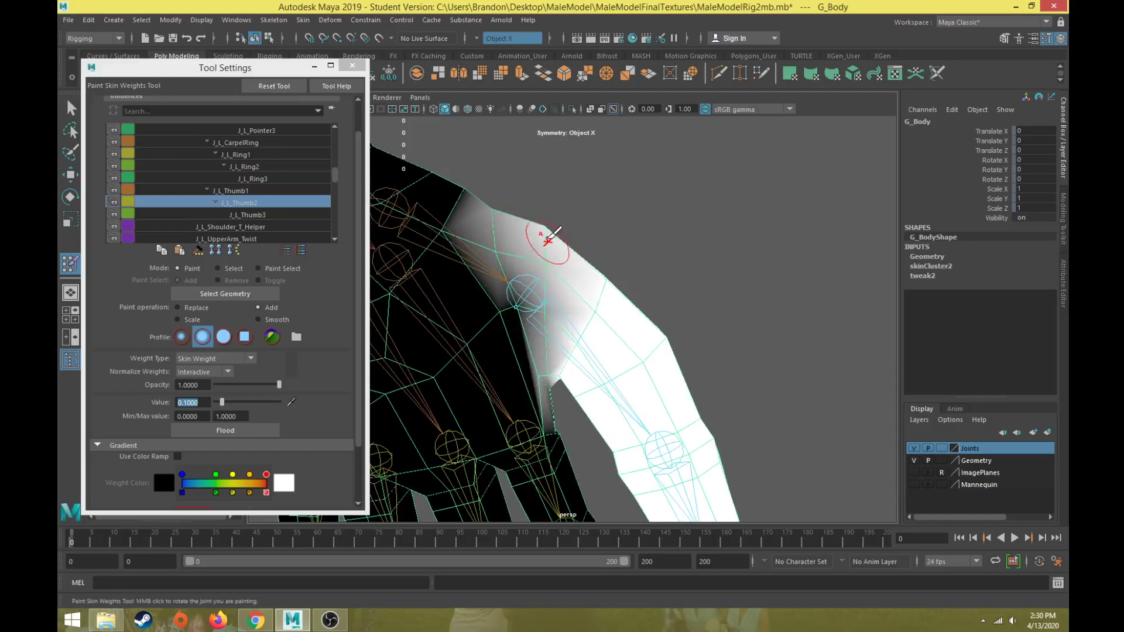
pyautogui.moveTo(554, 300)
pyautogui.keyDown('alt'); pyautogui.mouseDown()
pyautogui.moveTo(539, 296)
pyautogui.moveTo(541, 253)
pyautogui.moveTo(506, 250)
pyautogui.moveTo(517, 243)
pyautogui.moveTo(466, 265)
pyautogui.mouseUp(); pyautogui.keyUp('alt')
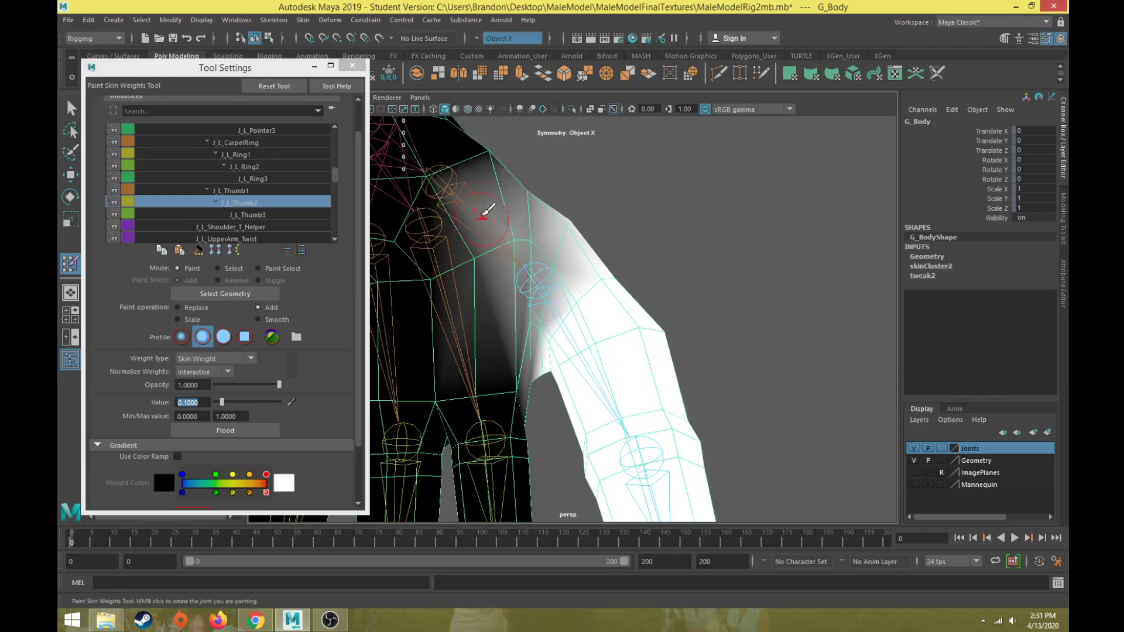
pyautogui.moveTo(502, 150)
pyautogui.mouseDown()
pyautogui.moveTo(477, 163)
pyautogui.moveTo(497, 170)
pyautogui.moveTo(472, 233)
pyautogui.moveTo(526, 295)
pyautogui.mouseUp()
# Try rotating the J_L_Thumb2 joint in textured display to test the thumb's deformation, and undo the rotation
pyautogui.moveTo(492, 340)
pyautogui.keyDown('alt'); pyautogui.mouseDown()
pyautogui.moveTo(456, 421)
pyautogui.moveTo(459, 402)
pyautogui.mouseUp(); pyautogui.keyUp('alt')
pyautogui.scroll(-1, 479, 402)
pyautogui.press('w')
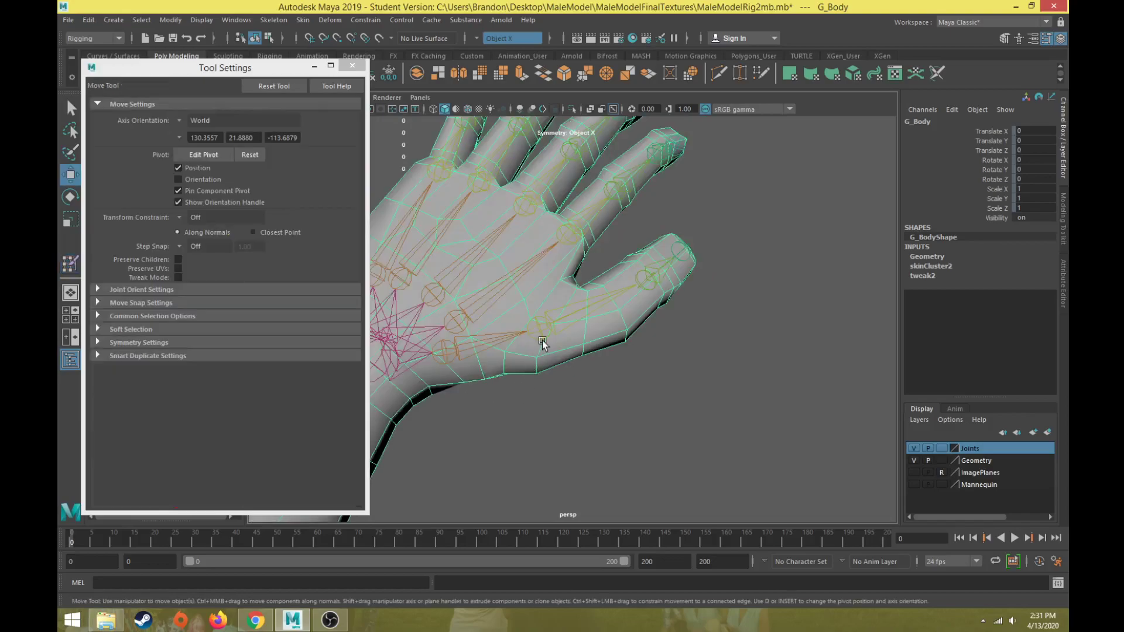
pyautogui.click(541, 335)
pyautogui.scroll(1, 541, 335)
pyautogui.press('e')
pyautogui.press('6')
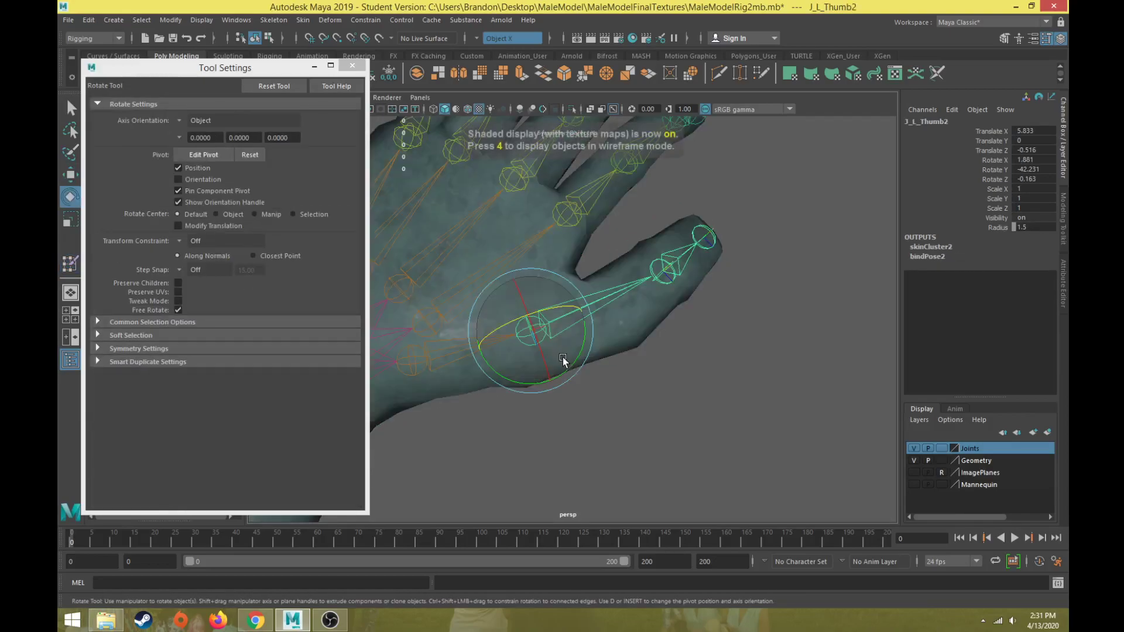
pyautogui.moveTo(573, 366)
pyautogui.mouseDown()
pyautogui.moveTo(548, 395)
pyautogui.moveTo(587, 352)
pyautogui.moveTo(549, 402)
pyautogui.moveTo(587, 365)
pyautogui.moveTo(556, 390)
pyautogui.moveTo(574, 381)
pyautogui.mouseUp()
pyautogui.hotkey('ctrl', 'z')
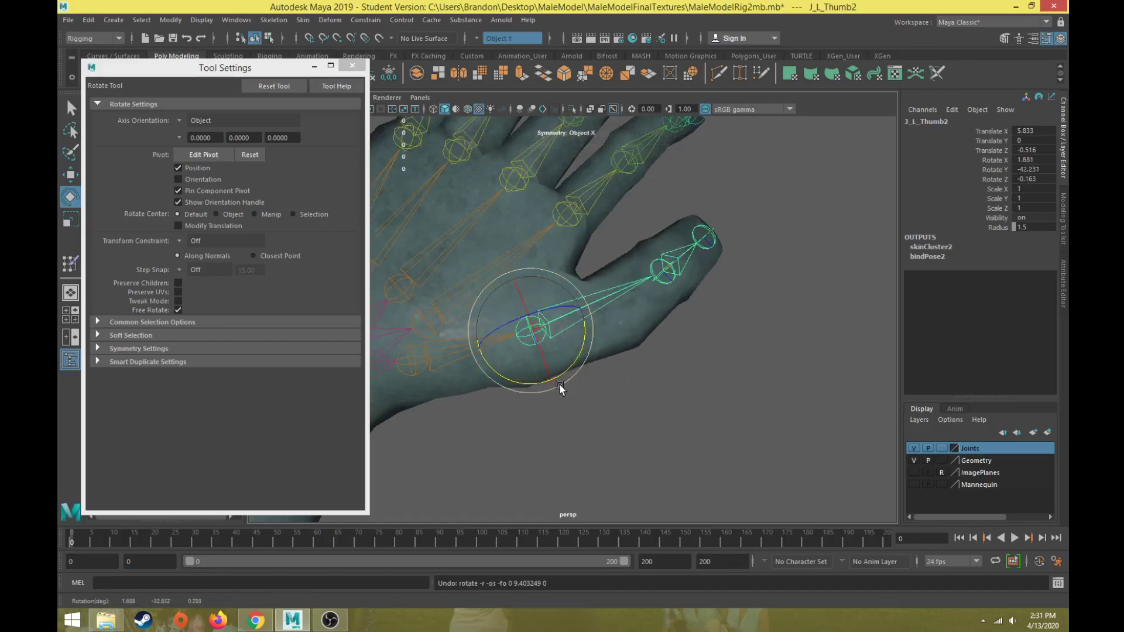
pyautogui.hotkey('ctrl', 'z')
# Start painting J_L_Thumb3 weights on the end segment of the thumb with the brush value at 1
pyautogui.click(69, 263)
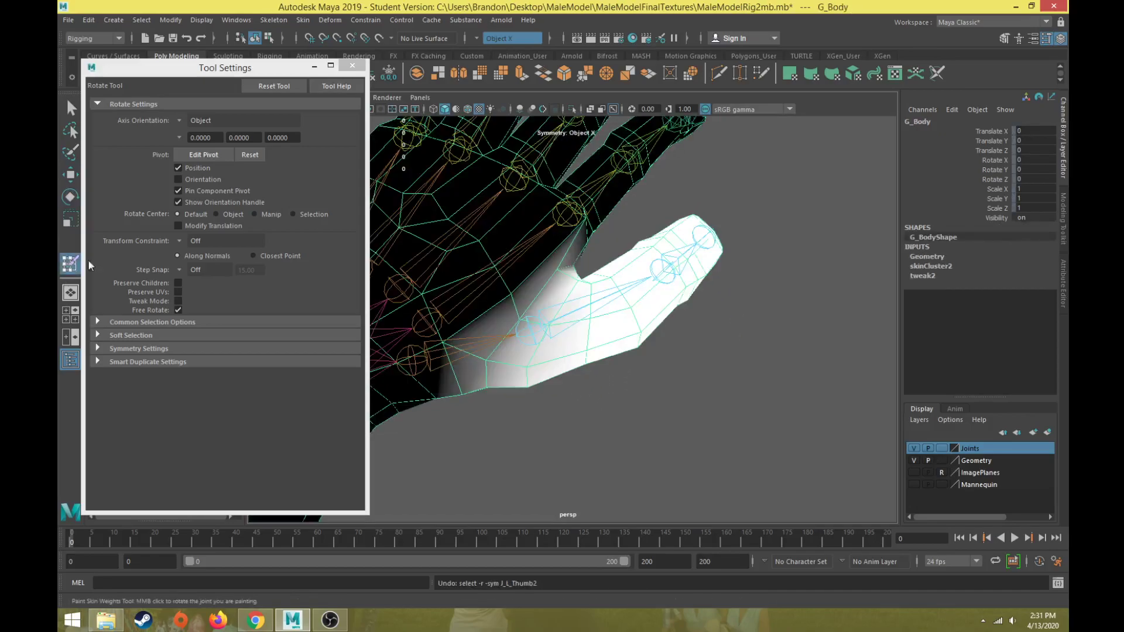
pyautogui.scroll(-10, 199, 216)
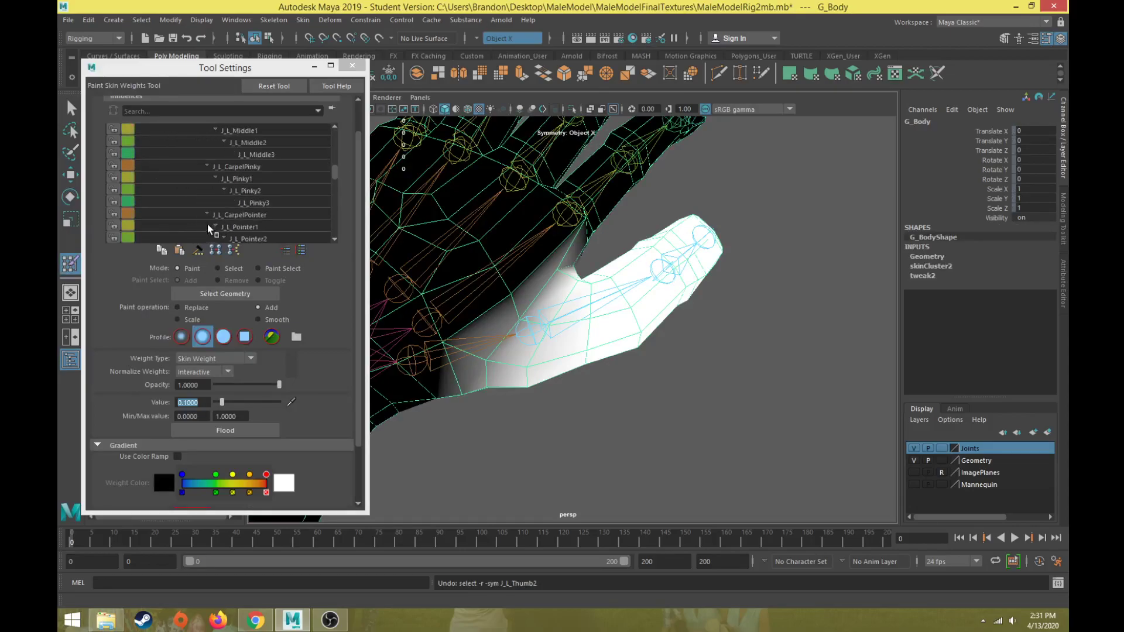
pyautogui.scroll(-2, 246, 223)
pyautogui.click(256, 192)
pyautogui.keyDown('alt'); pyautogui.moveTo(606, 232); pyautogui.dragTo(390, 256); pyautogui.keyUp('alt')
pyautogui.click(223, 402)
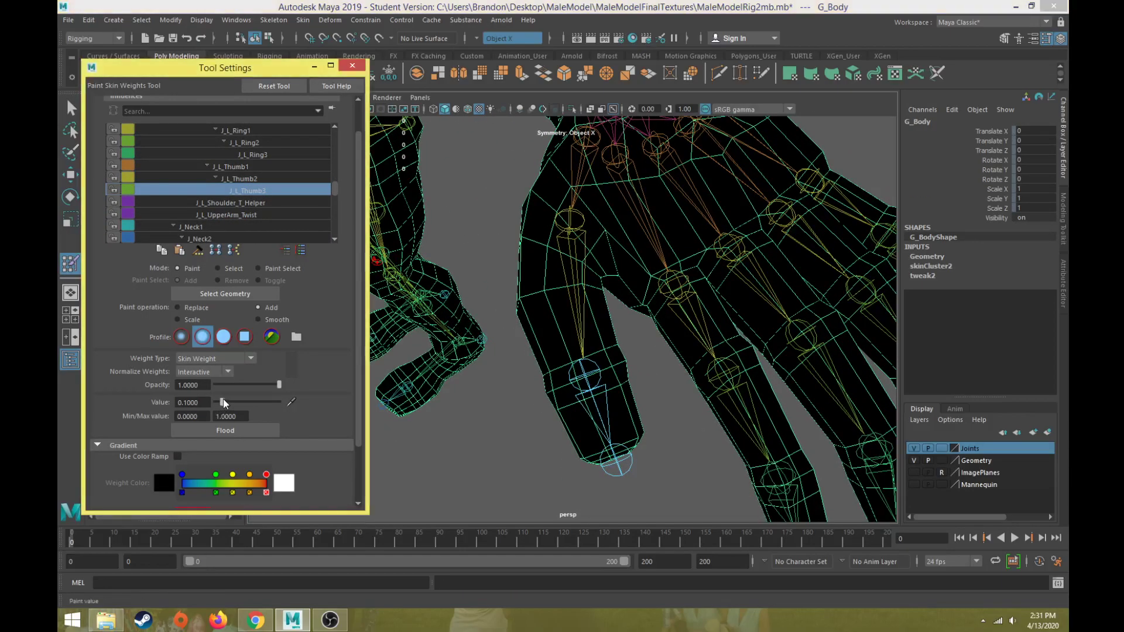
pyautogui.keyDown('alt'); pyautogui.moveTo(469, 405); pyautogui.dragTo(527, 404); pyautogui.keyUp('alt')
pyautogui.moveTo(547, 425)
pyautogui.mouseDown()
pyautogui.moveTo(630, 434)
pyautogui.moveTo(558, 463)
pyautogui.mouseUp()
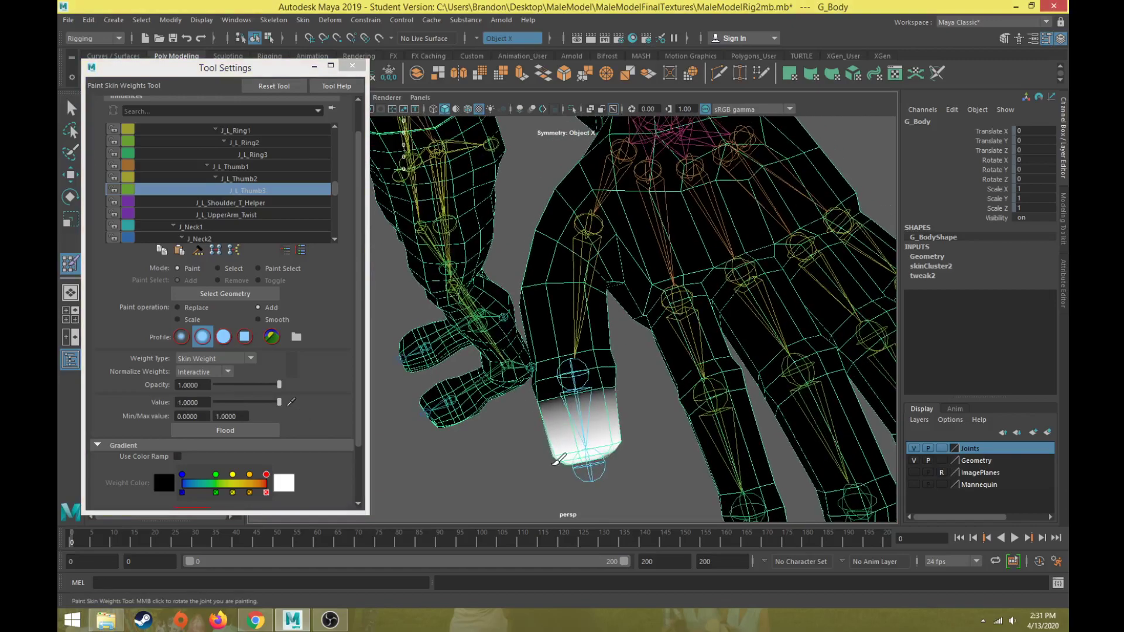
# Cover the other sides of the thumb tip with full J_L_Thumb3 weight, undoing the stray stroke near the end knuckle
pyautogui.moveTo(655, 436)
pyautogui.keyDown('alt'); pyautogui.mouseDown()
pyautogui.moveTo(562, 381)
pyautogui.moveTo(567, 281)
pyautogui.mouseUp(); pyautogui.keyUp('alt')
pyautogui.moveTo(565, 196); pyautogui.dragTo(594, 174)
pyautogui.moveTo(609, 244)
pyautogui.mouseDown()
pyautogui.moveTo(513, 233)
pyautogui.moveTo(589, 234)
pyautogui.mouseUp()
pyautogui.moveTo(594, 236); pyautogui.dragTo(528, 221)
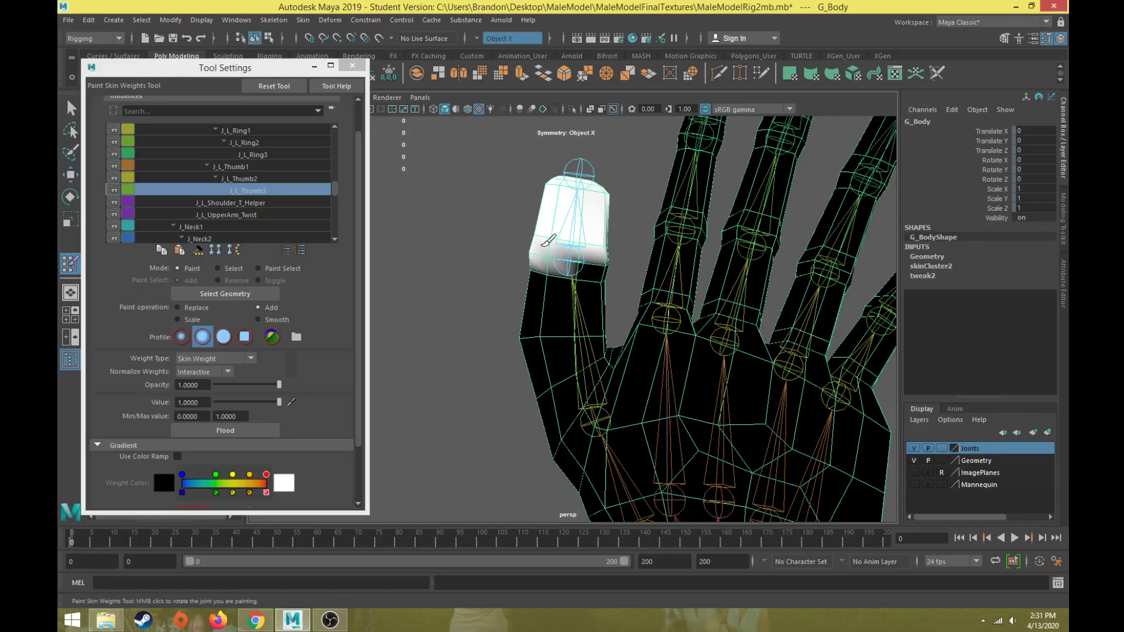
pyautogui.hotkey('ctrl', 'z')
pyautogui.moveTo(594, 232)
pyautogui.mouseDown()
pyautogui.moveTo(534, 223)
pyautogui.moveTo(539, 383)
pyautogui.moveTo(626, 392)
pyautogui.moveTo(543, 404)
pyautogui.moveTo(460, 392)
pyautogui.moveTo(485, 402)
pyautogui.mouseUp()
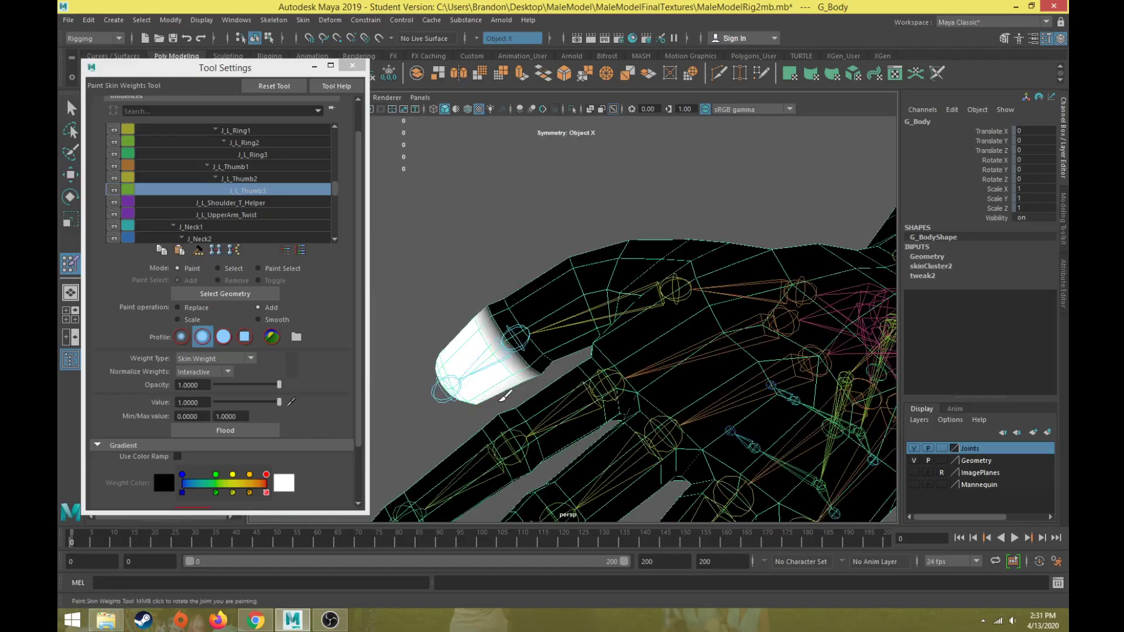
# Compare J_L_Thumb2 with J_L_Thumb3, and blend the J_L_Thumb3 weights across the end knuckle at brush value 0.05
pyautogui.click(241, 179)
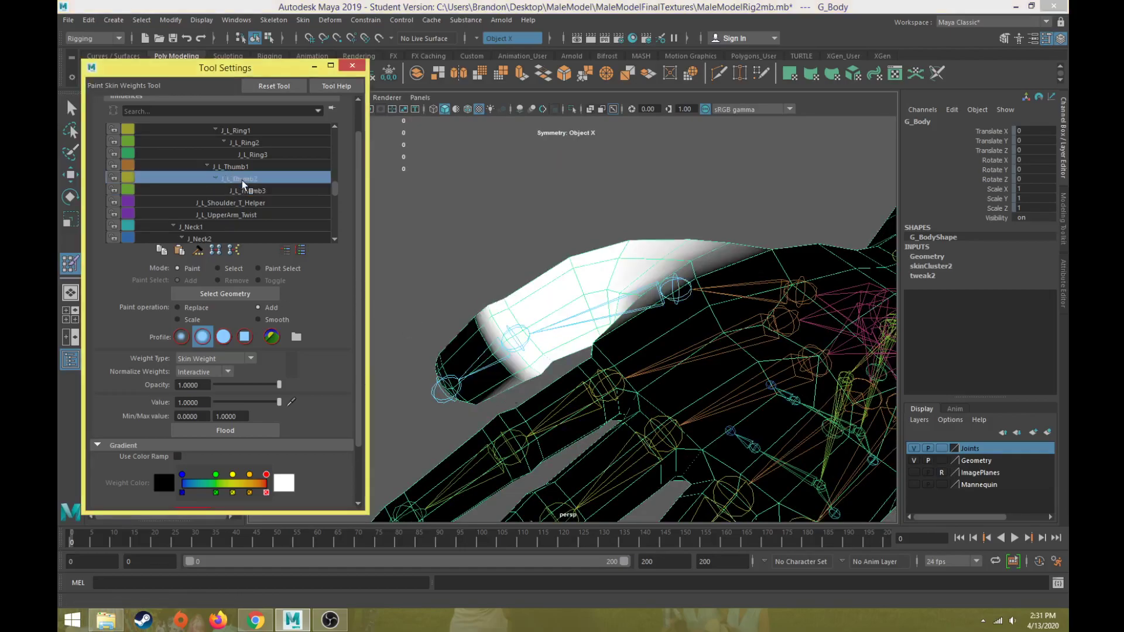
pyautogui.click(252, 189)
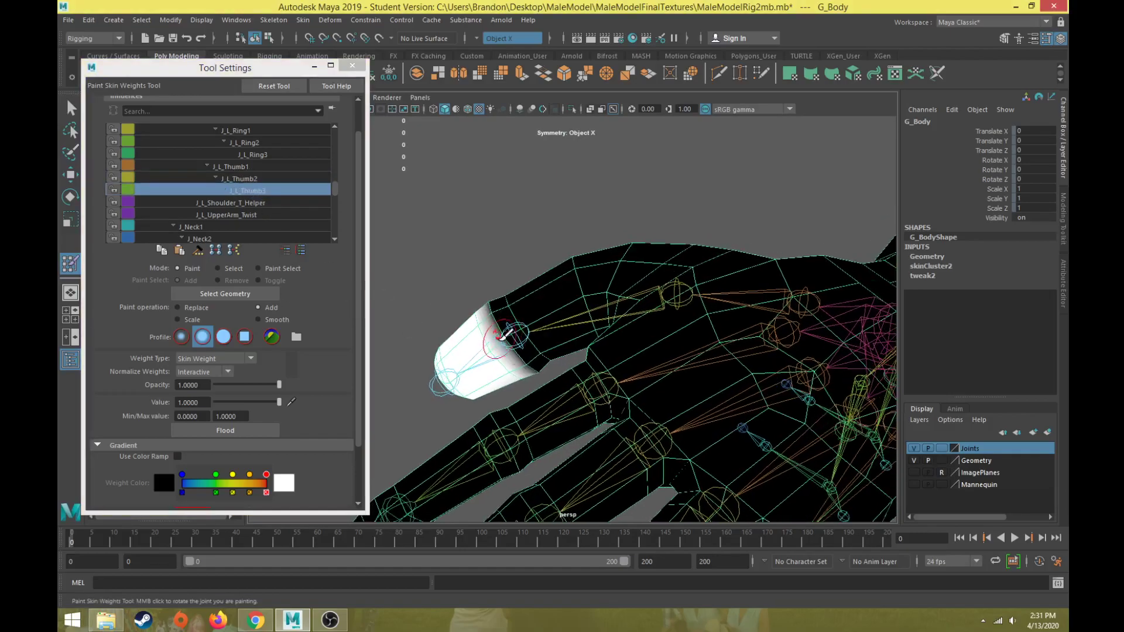
pyautogui.keyDown('alt'); pyautogui.moveTo(489, 375); pyautogui.dragTo(493, 237); pyautogui.keyUp('alt')
pyautogui.click(204, 402)
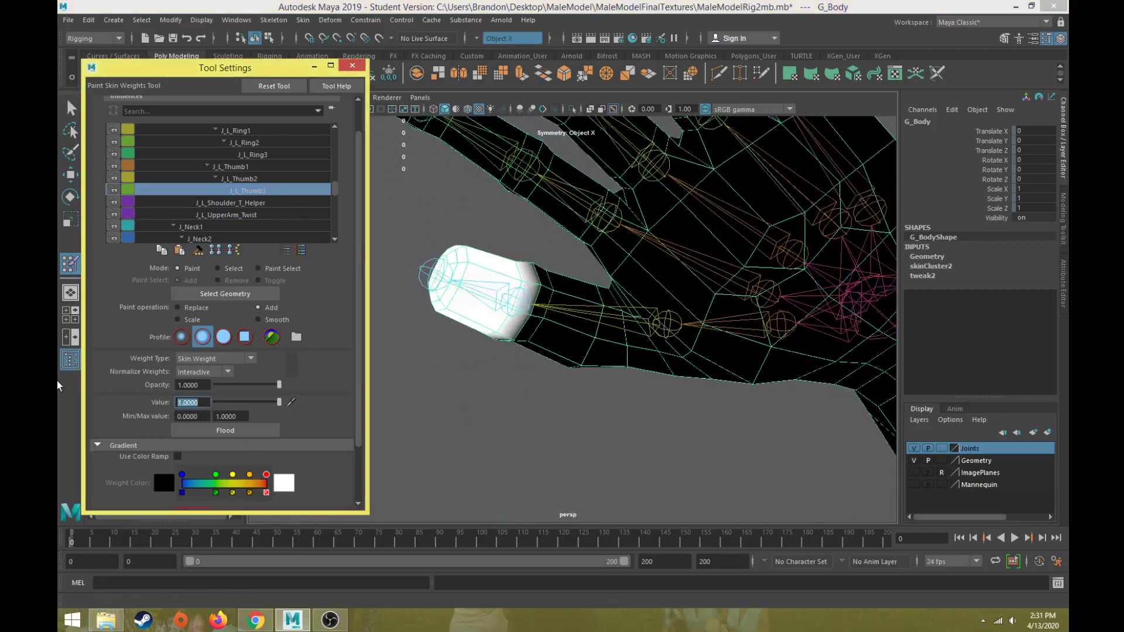
pyautogui.keyDown('alt'); pyautogui.moveTo(494, 258); pyautogui.dragTo(583, 377); pyautogui.keyUp('alt')
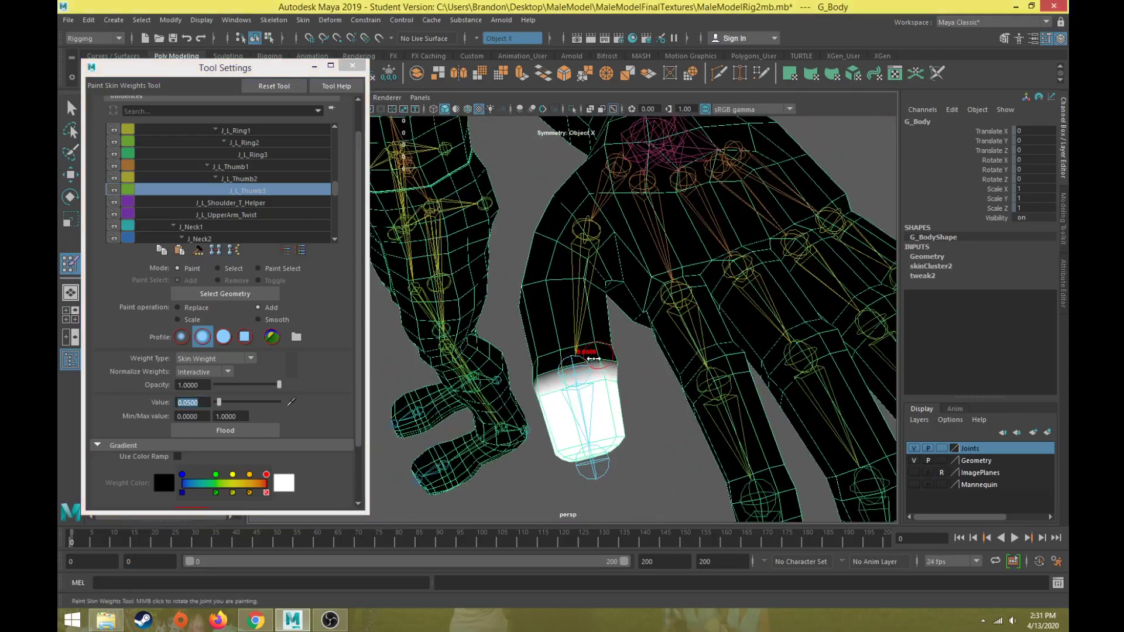
pyautogui.scroll(5, 577, 377)
pyautogui.keyDown('alt'); pyautogui.moveTo(576, 378); pyautogui.dragTo(592, 297, button='middle'); pyautogui.keyUp('alt')
pyautogui.moveTo(592, 297)
pyautogui.keyDown('alt'); pyautogui.mouseDown()
pyautogui.moveTo(621, 336)
pyautogui.moveTo(548, 344)
pyautogui.mouseUp(); pyautogui.keyUp('alt')
pyautogui.moveTo(613, 355)
pyautogui.keyDown('alt'); pyautogui.mouseDown()
pyautogui.moveTo(598, 360)
pyautogui.moveTo(648, 350)
pyautogui.moveTo(511, 385)
pyautogui.moveTo(567, 324)
pyautogui.moveTo(658, 286)
pyautogui.moveTo(663, 302)
pyautogui.moveTo(591, 359)
pyautogui.moveTo(515, 380)
pyautogui.moveTo(538, 213)
pyautogui.mouseUp(); pyautogui.keyUp('alt')
pyautogui.moveTo(546, 249)
pyautogui.mouseDown()
pyautogui.moveTo(574, 261)
pyautogui.moveTo(548, 253)
pyautogui.moveTo(582, 283)
pyautogui.moveTo(660, 313)
pyautogui.moveTo(624, 291)
pyautogui.mouseUp()
pyautogui.moveTo(538, 269); pyautogui.dragTo(644, 368)
pyautogui.moveTo(644, 369)
pyautogui.keyDown('alt'); pyautogui.mouseDown()
pyautogui.moveTo(539, 349)
pyautogui.moveTo(477, 290)
pyautogui.moveTo(540, 323)
pyautogui.mouseUp(); pyautogui.keyUp('alt')
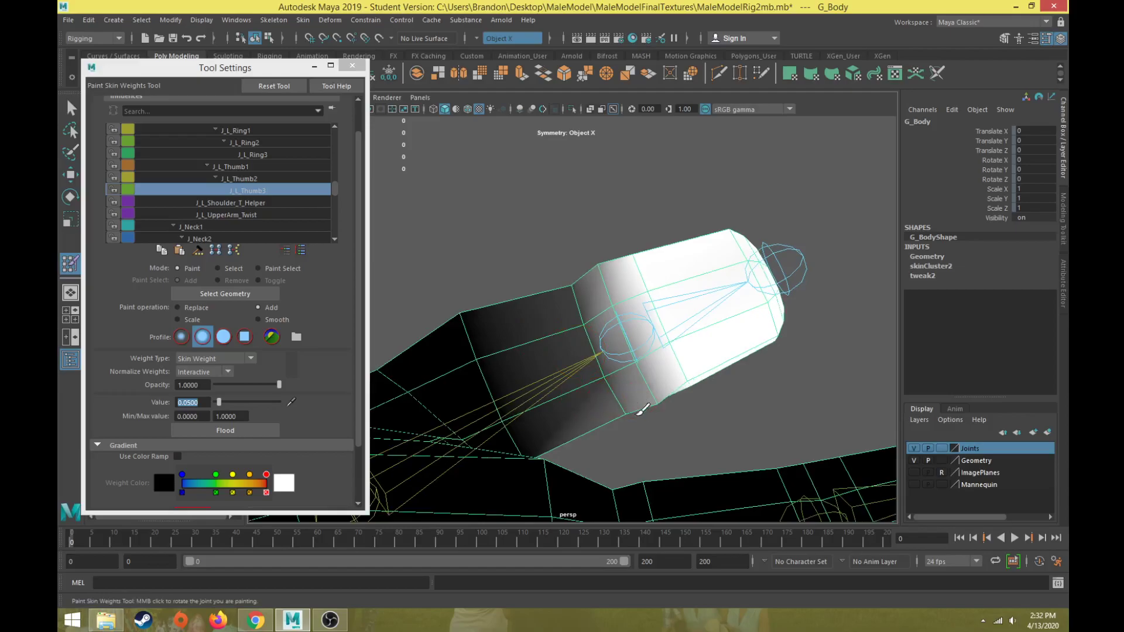
# Try rotating the thumb's joint to test the end knuckle's deformation, and undo the rotation
pyautogui.moveTo(609, 271)
pyautogui.keyDown('alt'); pyautogui.mouseDown()
pyautogui.moveTo(635, 432)
pyautogui.moveTo(610, 405)
pyautogui.mouseUp(); pyautogui.keyUp('alt')
pyautogui.scroll(-6, 597, 398)
pyautogui.keyDown('alt'); pyautogui.moveTo(548, 357); pyautogui.dragTo(552, 252, button='middle'); pyautogui.keyUp('alt')
pyautogui.press('w')
pyautogui.click(744, 381)
pyautogui.press('e')
pyautogui.moveTo(602, 227); pyautogui.dragTo(657, 213)
pyautogui.moveTo(568, 312)
pyautogui.mouseDown()
pyautogui.moveTo(501, 337)
pyautogui.moveTo(510, 398)
pyautogui.mouseUp()
pyautogui.hotkey('ctrl', 'z')
pyautogui.hotkey('ctrl', 'z')
pyautogui.click(502, 339)
# Resume skin weight painting on the body with J_L_Thumb1 as the active influence
pyautogui.click(70, 264)
pyautogui.scroll(-3, 501, 245)
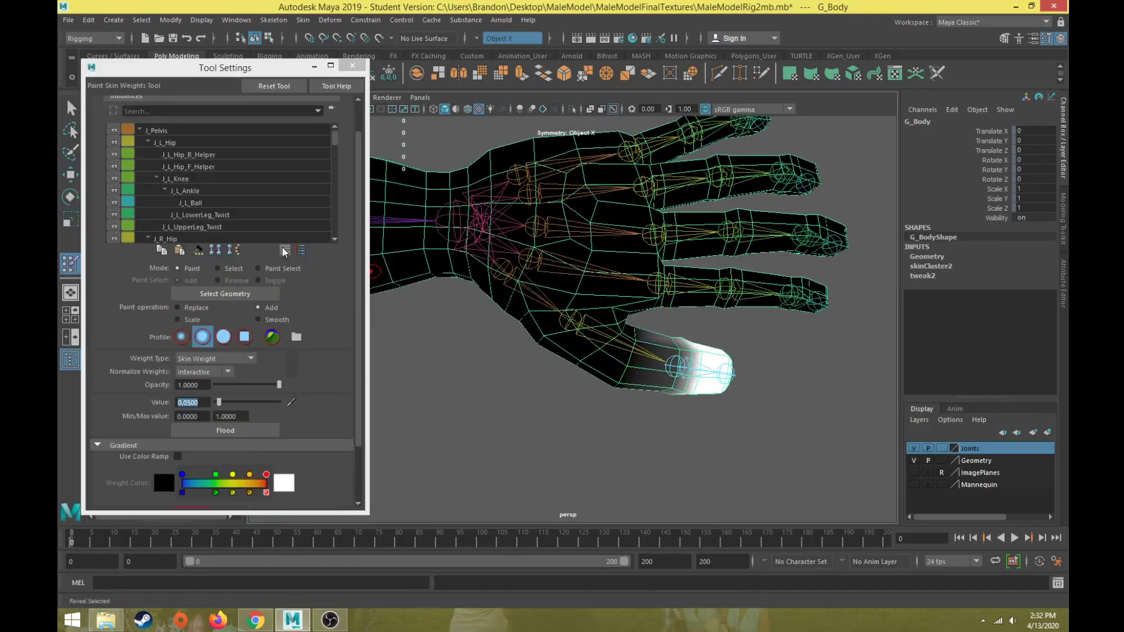
pyautogui.scroll(-10, 187, 215)
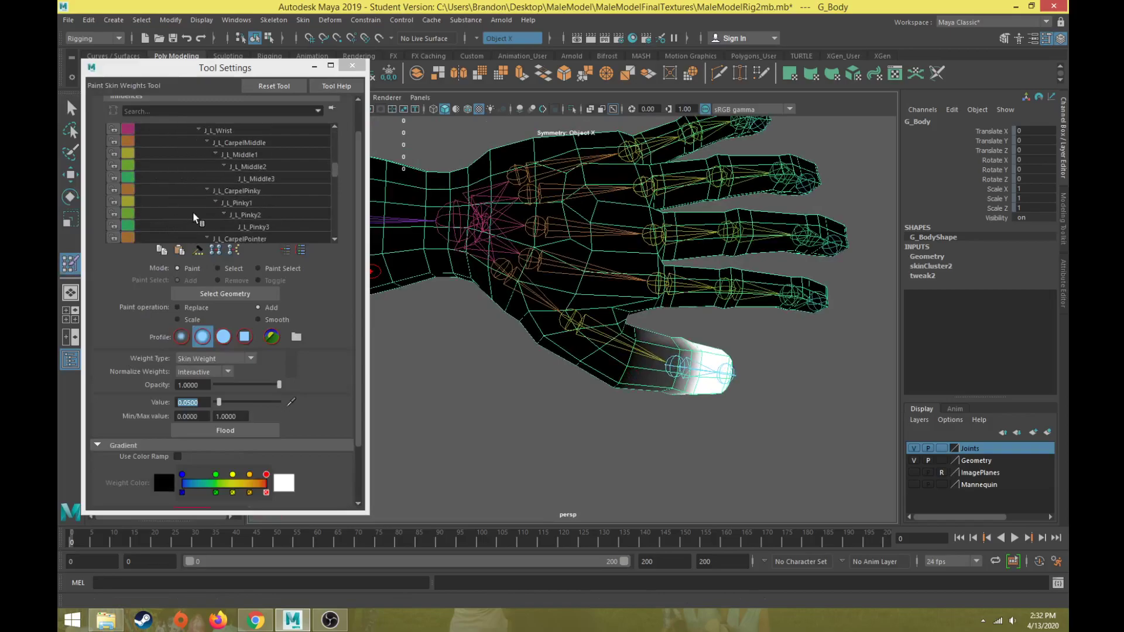
pyautogui.scroll(-4, 202, 213)
pyautogui.click(237, 180)
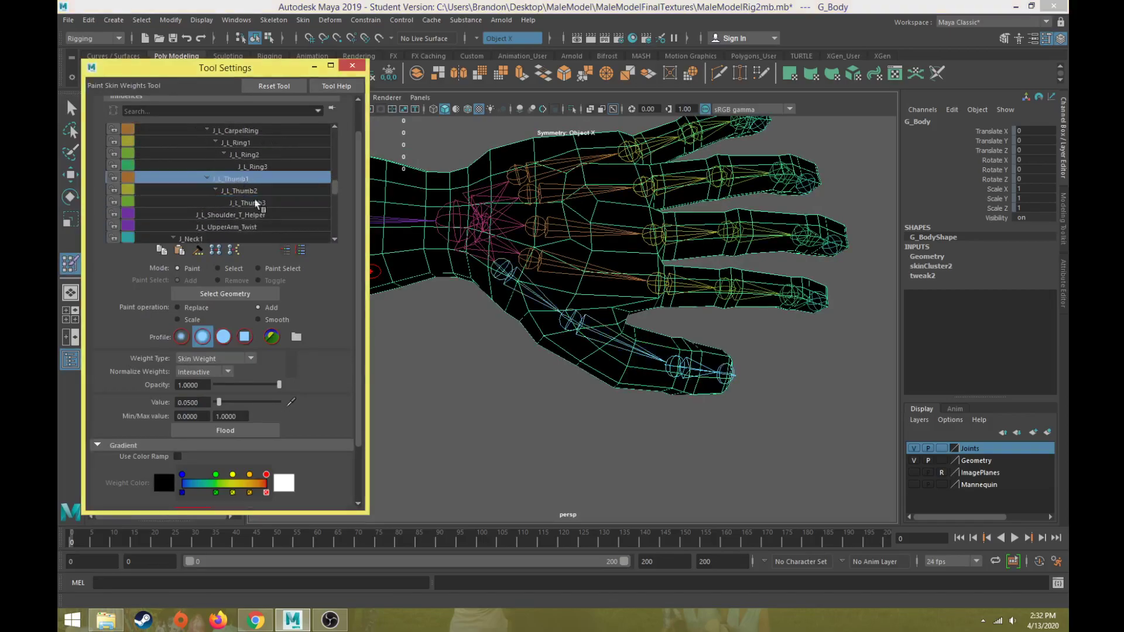
# Set the brush value to 0.1 and start adding J_L_Thumb1 weight along the outer edge of the thumb's base
pyautogui.scroll(5, 477, 297)
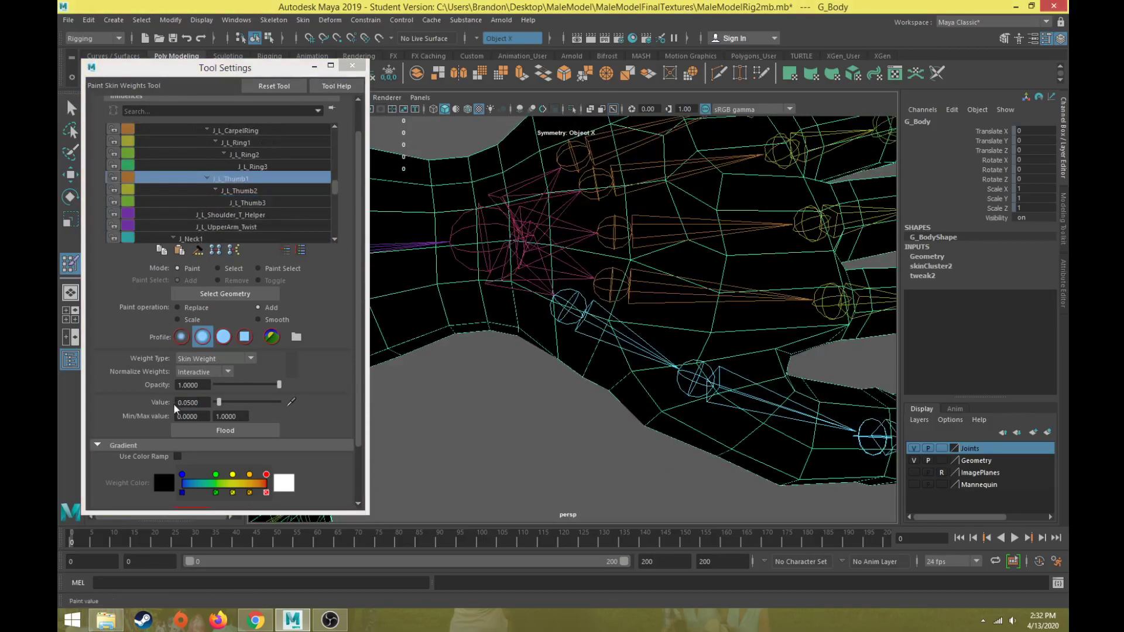
pyautogui.doubleClick(206, 402)
pyautogui.write('0.1')
pyautogui.press('Return')
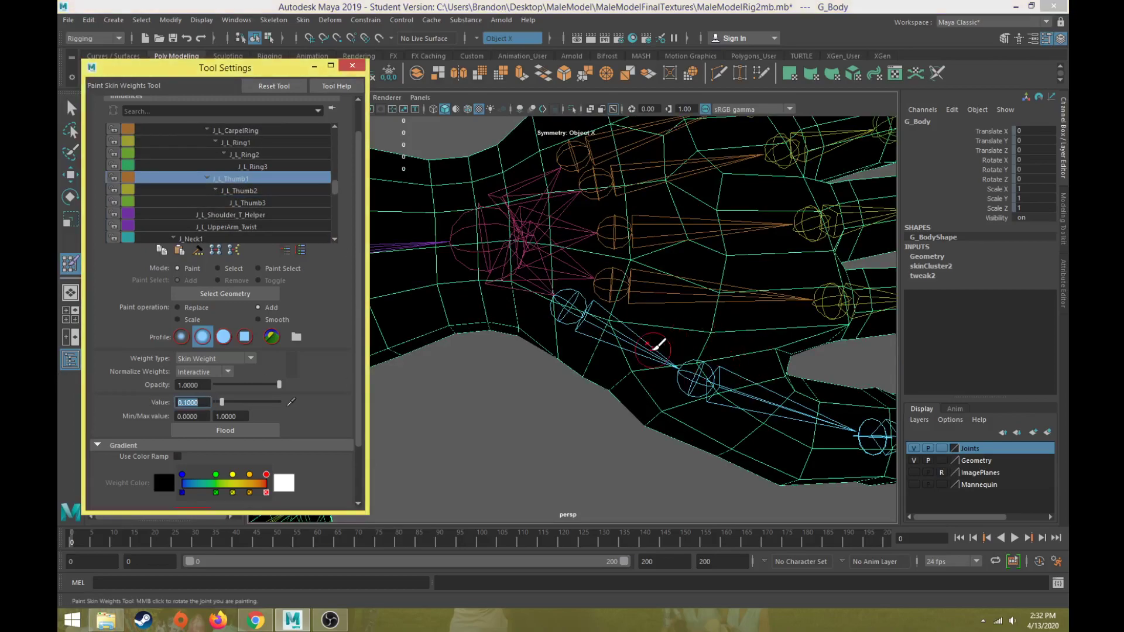
pyautogui.click(577, 362)
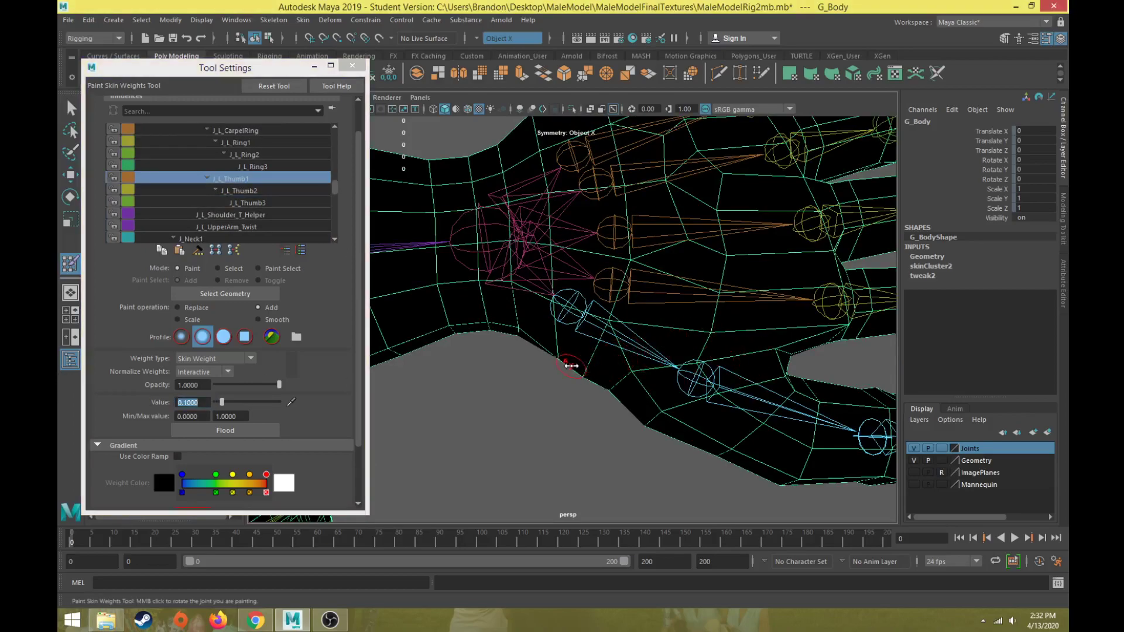
pyautogui.moveTo(591, 354)
pyautogui.mouseDown()
pyautogui.moveTo(610, 319)
pyautogui.moveTo(605, 344)
pyautogui.moveTo(580, 334)
pyautogui.moveTo(585, 365)
pyautogui.moveTo(572, 241)
pyautogui.mouseUp()
pyautogui.moveTo(573, 249)
pyautogui.mouseDown()
pyautogui.moveTo(585, 281)
pyautogui.moveTo(570, 192)
pyautogui.mouseUp()
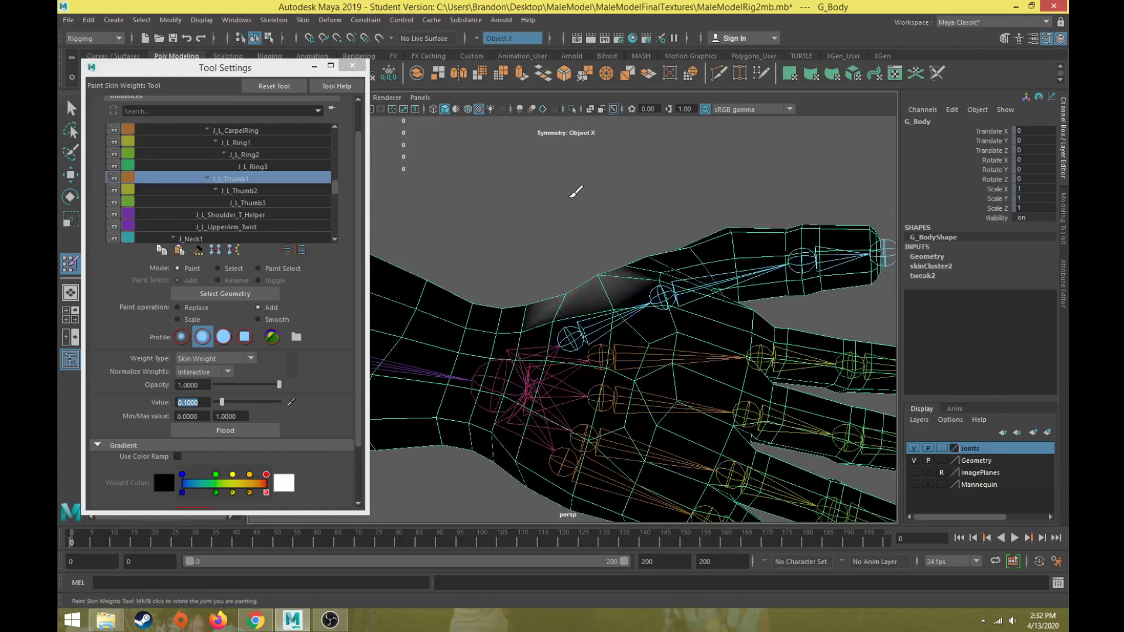
# Build up the J_L_Thumb1 weight over the thumb's base and blend it into the adjoining palm
pyautogui.moveTo(602, 315)
pyautogui.mouseDown()
pyautogui.moveTo(637, 305)
pyautogui.moveTo(655, 334)
pyautogui.mouseUp()
pyautogui.moveTo(659, 281); pyautogui.dragTo(592, 265)
pyautogui.moveTo(664, 304)
pyautogui.mouseDown()
pyautogui.moveTo(659, 293)
pyautogui.moveTo(671, 319)
pyautogui.moveTo(585, 298)
pyautogui.moveTo(591, 418)
pyautogui.mouseUp()
pyautogui.moveTo(610, 314)
pyautogui.mouseDown()
pyautogui.moveTo(592, 189)
pyautogui.moveTo(579, 180)
pyautogui.moveTo(567, 185)
pyautogui.moveTo(581, 333)
pyautogui.moveTo(572, 326)
pyautogui.moveTo(672, 281)
pyautogui.moveTo(693, 296)
pyautogui.moveTo(659, 324)
pyautogui.moveTo(671, 289)
pyautogui.moveTo(675, 317)
pyautogui.moveTo(648, 288)
pyautogui.moveTo(602, 270)
pyautogui.moveTo(596, 320)
pyautogui.mouseUp()
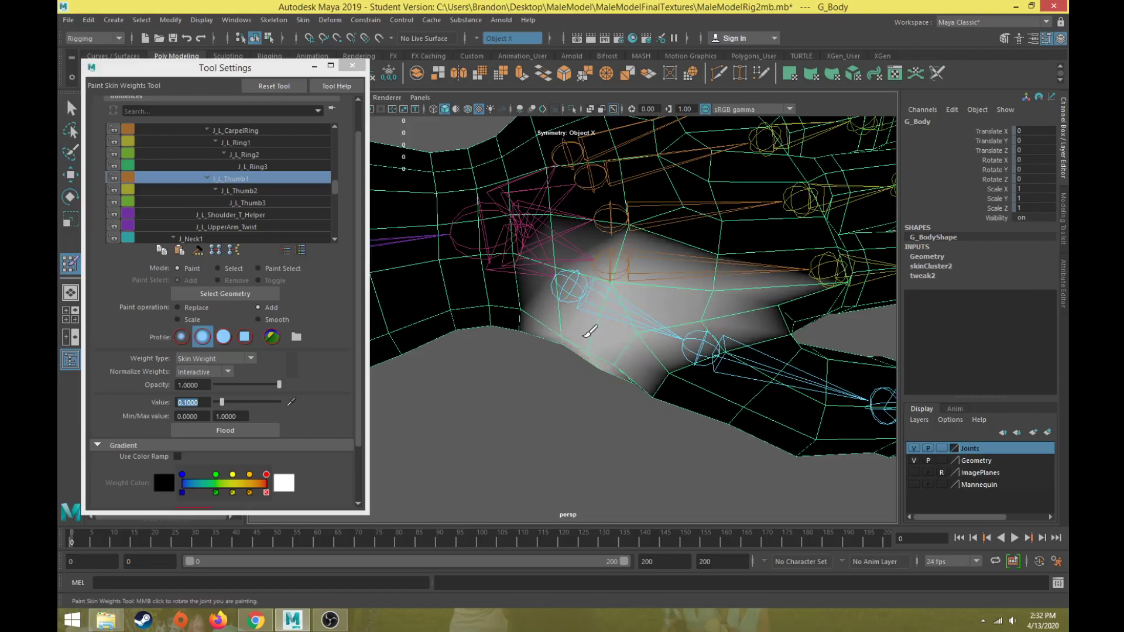
# Try rotating the thumb's base joint to test how the palm deforms, and undo the rotation
pyautogui.press('w')
pyautogui.click(574, 291)
pyautogui.press('e')
pyautogui.moveTo(585, 268)
pyautogui.mouseDown()
pyautogui.moveTo(599, 299)
pyautogui.moveTo(561, 263)
pyautogui.moveTo(592, 299)
pyautogui.moveTo(569, 278)
pyautogui.mouseUp()
pyautogui.hotkey('ctrl', 'z')
pyautogui.hotkey('ctrl', 'z')
pyautogui.keyDown('alt'); pyautogui.moveTo(596, 362); pyautogui.dragTo(567, 205); pyautogui.keyUp('alt')
pyautogui.moveTo(611, 264); pyautogui.dragTo(455, 198)
pyautogui.click(455, 198)
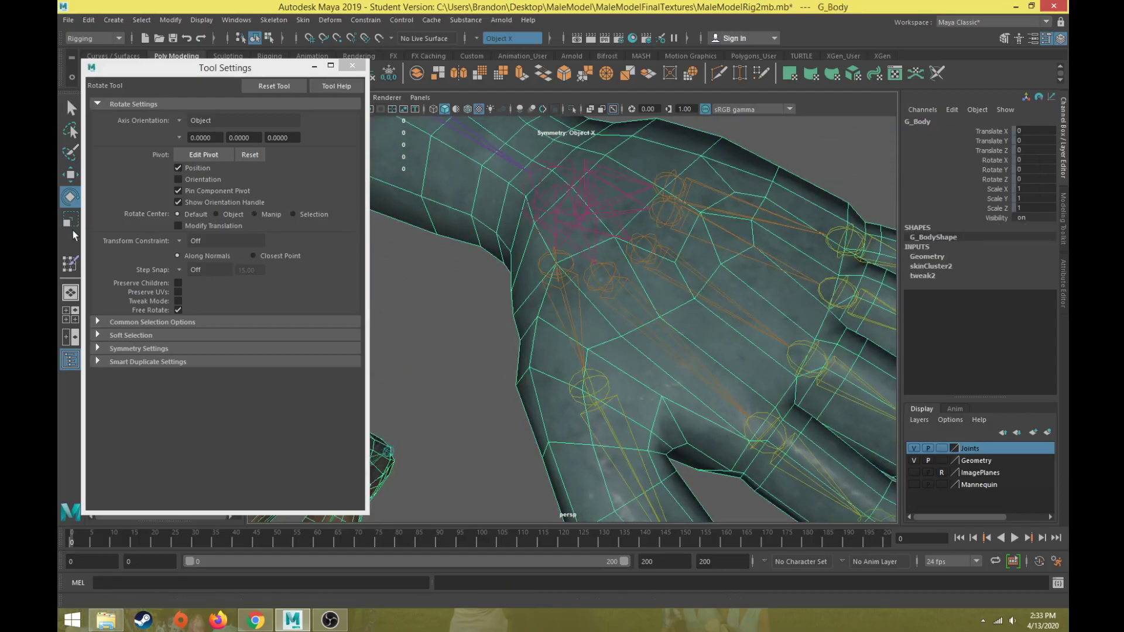
# Resume skin weight painting on the body and examine the J_L_Thumb1 weights around the thumb's base
pyautogui.click(63, 264)
pyautogui.scroll(-6, 522, 356)
pyautogui.keyDown('alt'); pyautogui.moveTo(521, 356); pyautogui.dragTo(507, 349); pyautogui.keyUp('alt')
pyautogui.scroll(-1, 238, 170)
pyautogui.moveTo(356, 215); pyautogui.dragTo(363, 110)
pyautogui.scroll(-3, 235, 263)
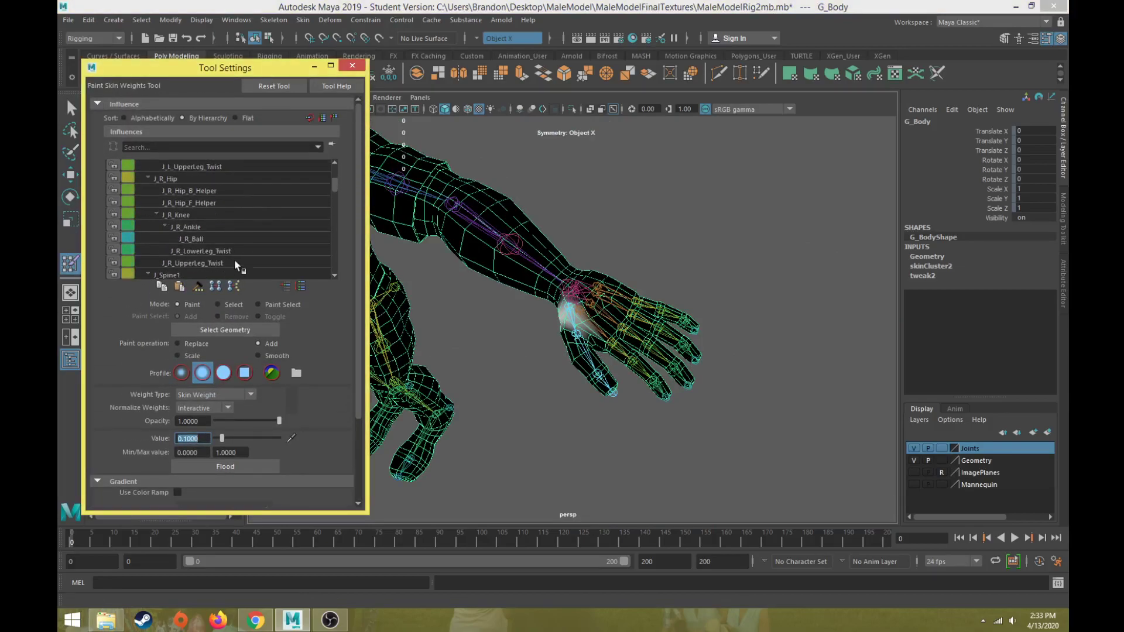
pyautogui.scroll(-5, 263, 237)
pyautogui.click(272, 230)
pyautogui.scroll(-1, 267, 222)
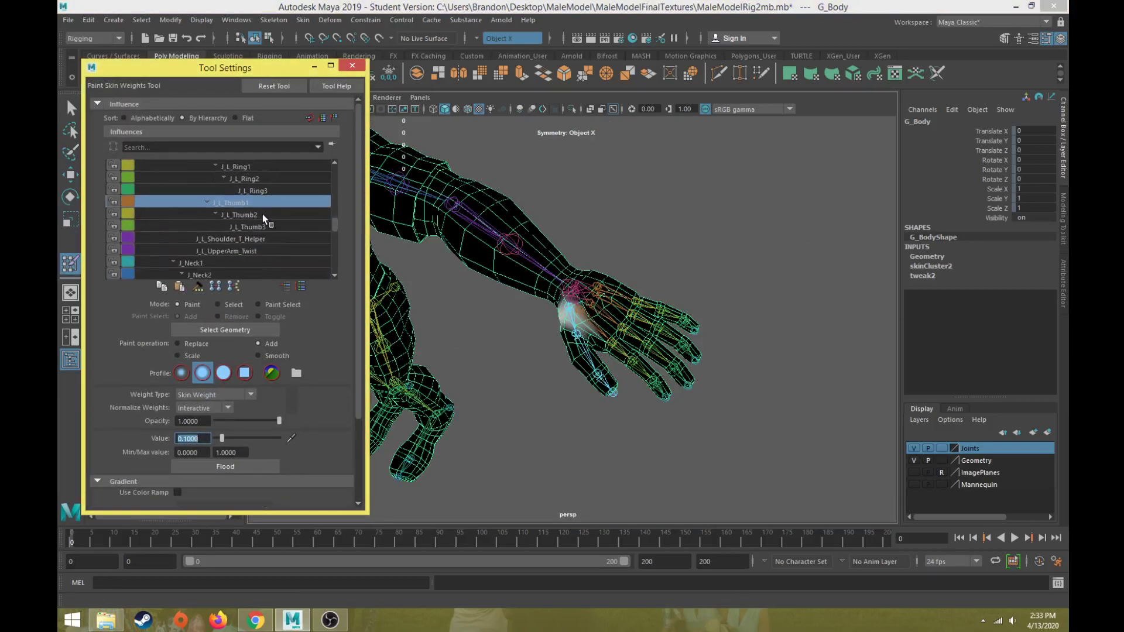
pyautogui.scroll(1, 280, 234)
pyautogui.scroll(5, 700, 359)
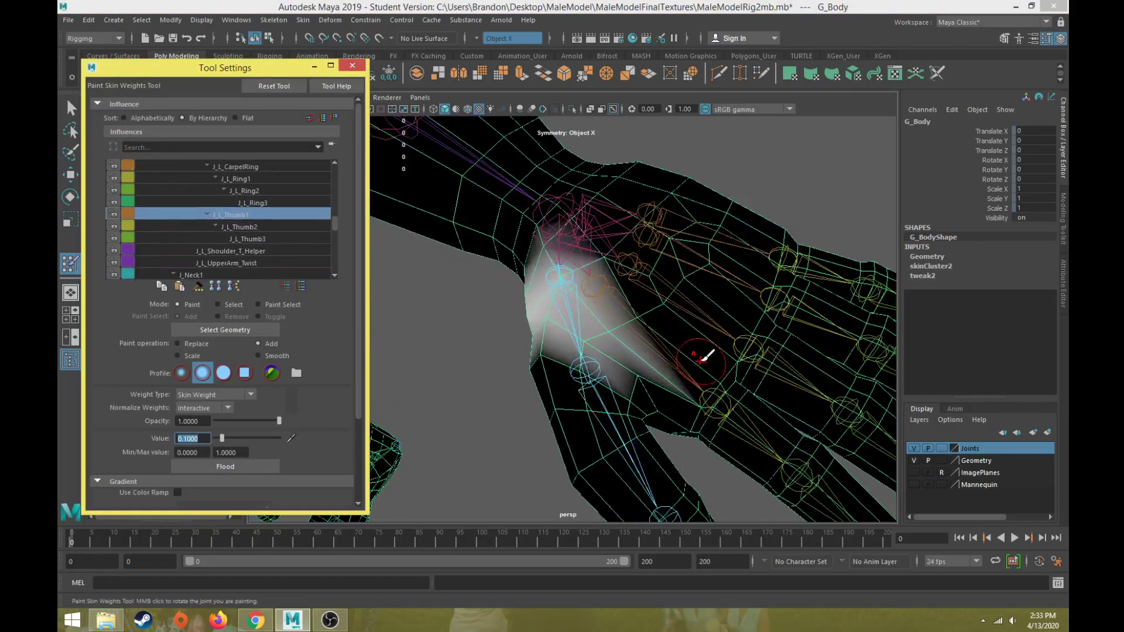
# Examine the J_L_Thumb2 and J_L_Thumb3 weights along the left thumb
pyautogui.click(251, 230)
pyautogui.scroll(-5, 627, 296)
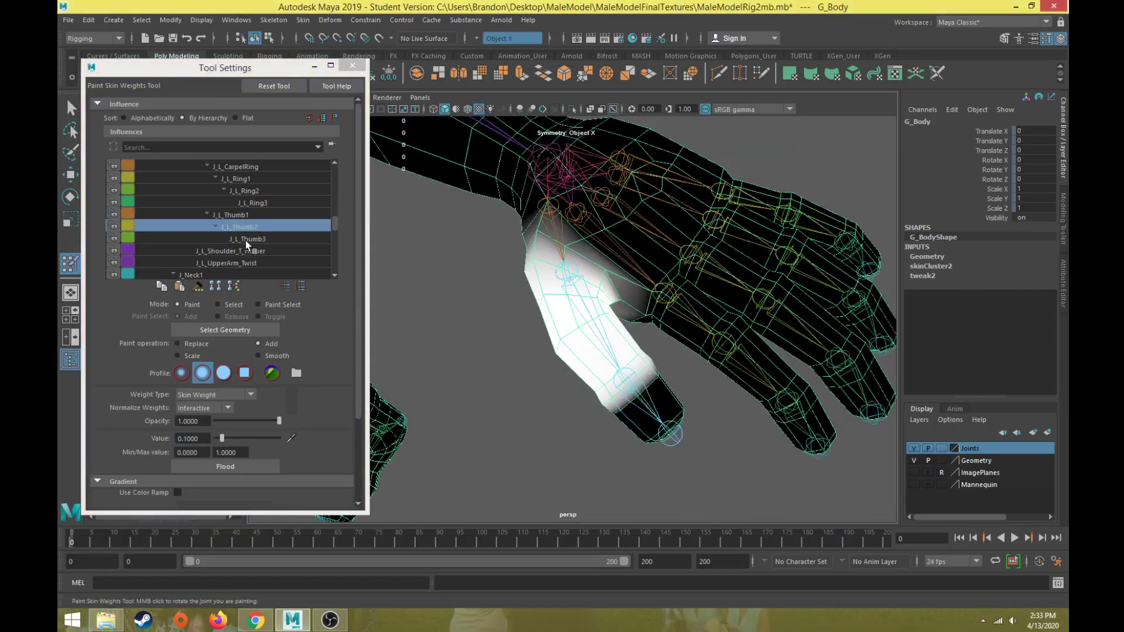
pyautogui.click(248, 239)
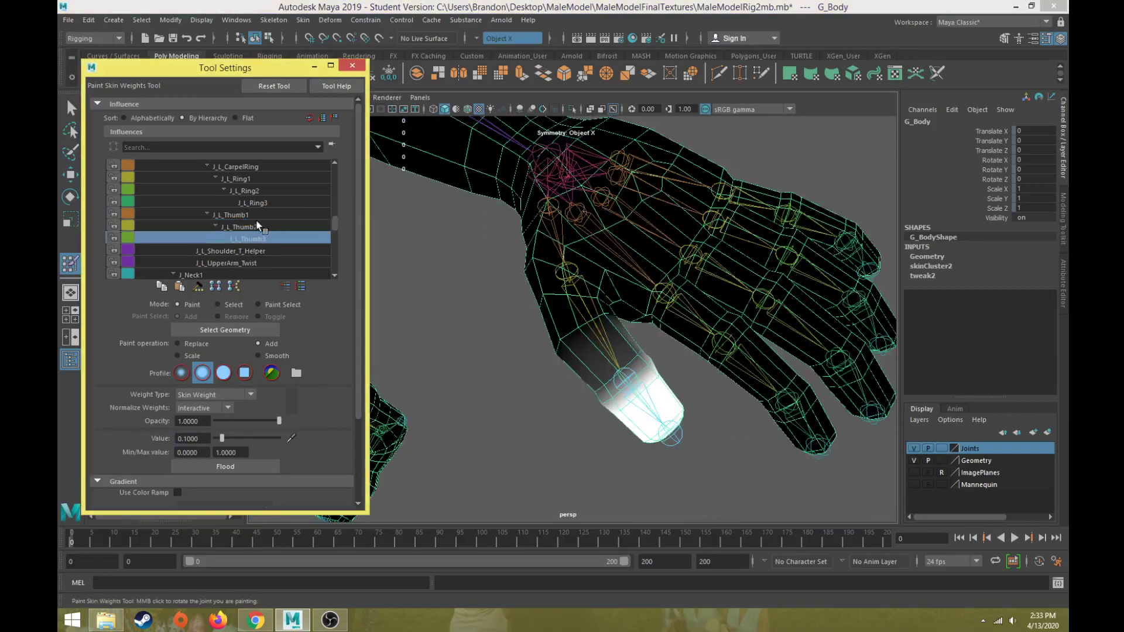
# Review the index finger's weights on J_L_CarpelPointer, J_L_Pointer1 and J_L_Pointer2
pyautogui.scroll(6, 252, 231)
pyautogui.click(249, 194)
pyautogui.keyDown('alt'); pyautogui.moveTo(717, 329); pyautogui.dragTo(658, 361); pyautogui.keyUp('alt')
pyautogui.keyDown('alt'); pyautogui.moveTo(657, 362); pyautogui.dragTo(572, 314, button='middle'); pyautogui.keyUp('alt')
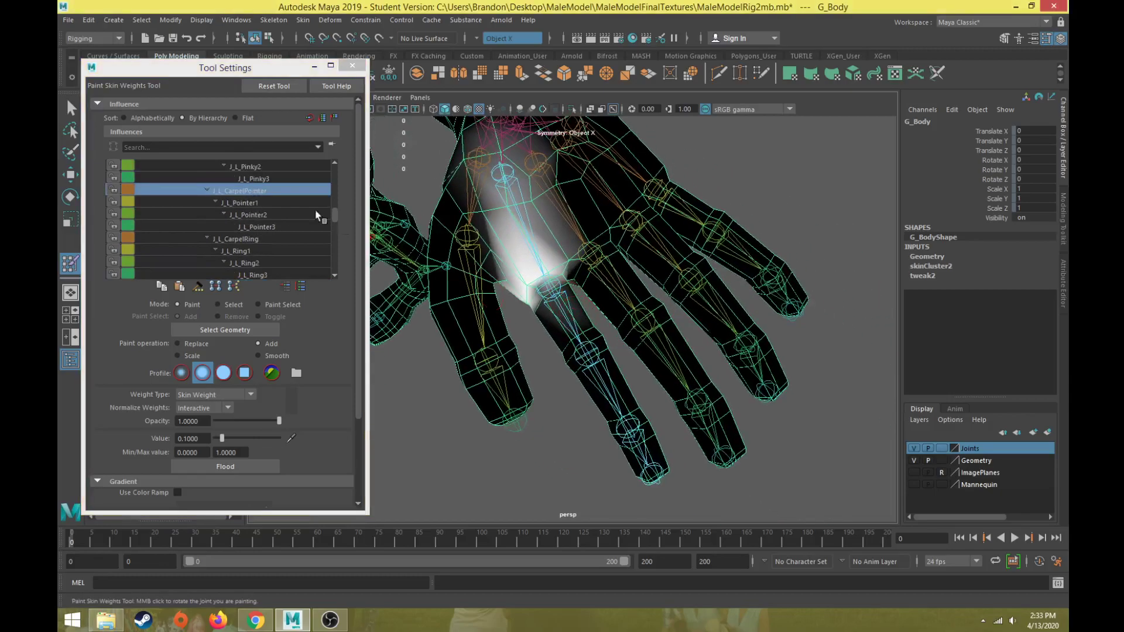
pyautogui.click(244, 201)
pyautogui.keyDown('alt'); pyautogui.moveTo(516, 345); pyautogui.dragTo(473, 319); pyautogui.keyUp('alt')
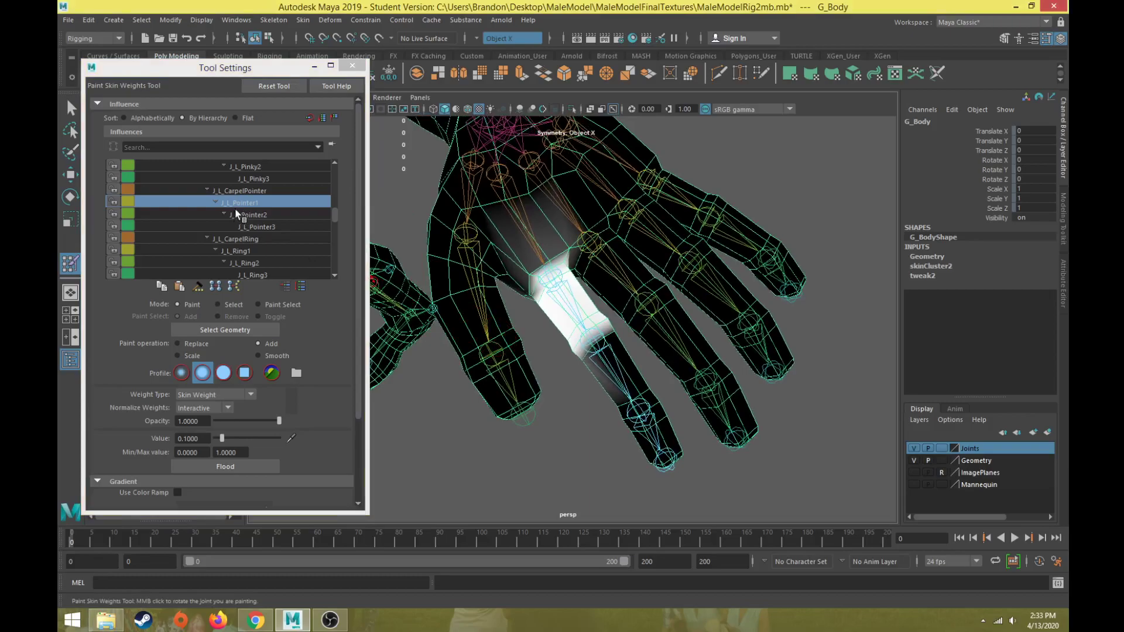
pyautogui.keyDown('alt'); pyautogui.moveTo(630, 401); pyautogui.dragTo(630, 396); pyautogui.keyUp('alt')
pyautogui.click(276, 216)
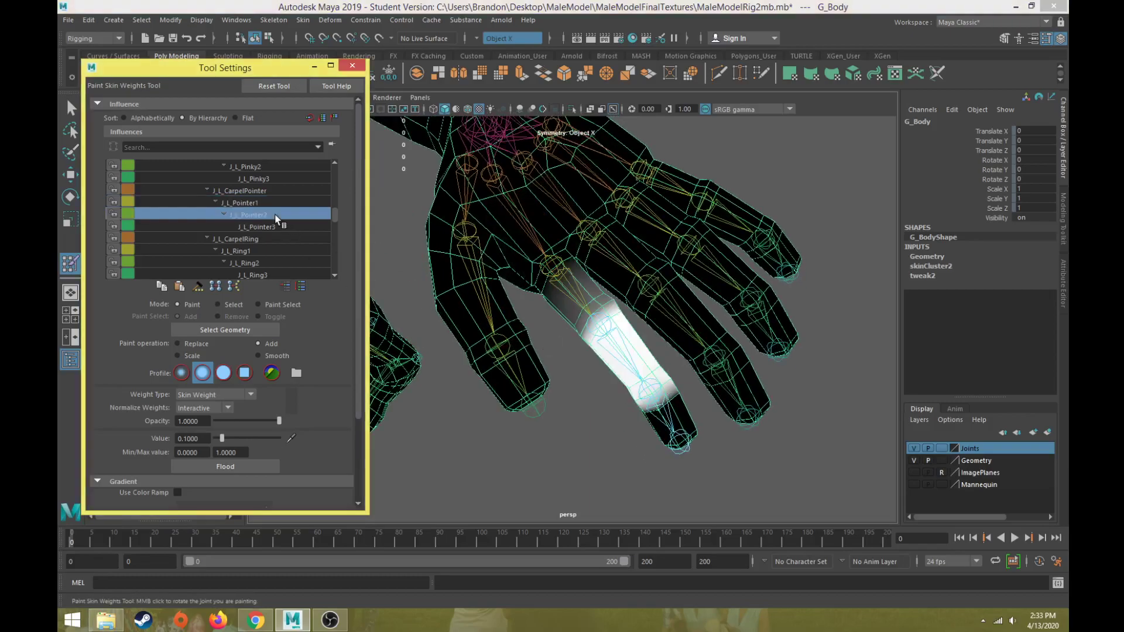
pyautogui.keyDown('alt'); pyautogui.moveTo(620, 454); pyautogui.dragTo(651, 378); pyautogui.keyUp('alt')
# Compare J_L_Pointer1, J_L_Pointer2 and J_L_Pointer3 across the index finger's knuckles from the side
pyautogui.click(264, 202)
pyautogui.scroll(5, 532, 329)
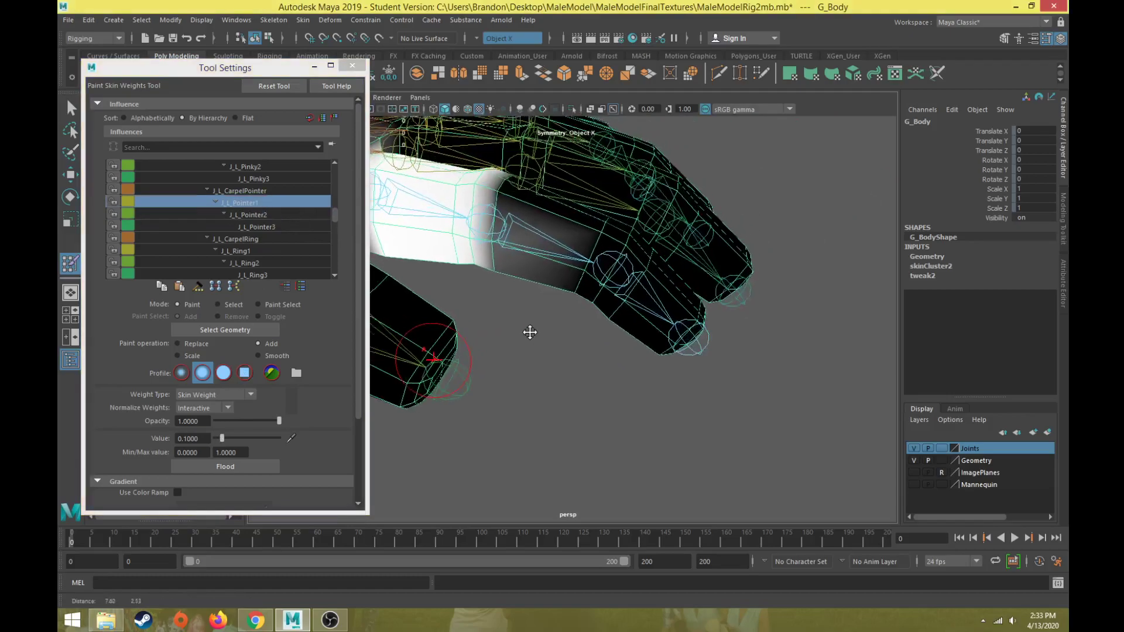
pyautogui.click(261, 215)
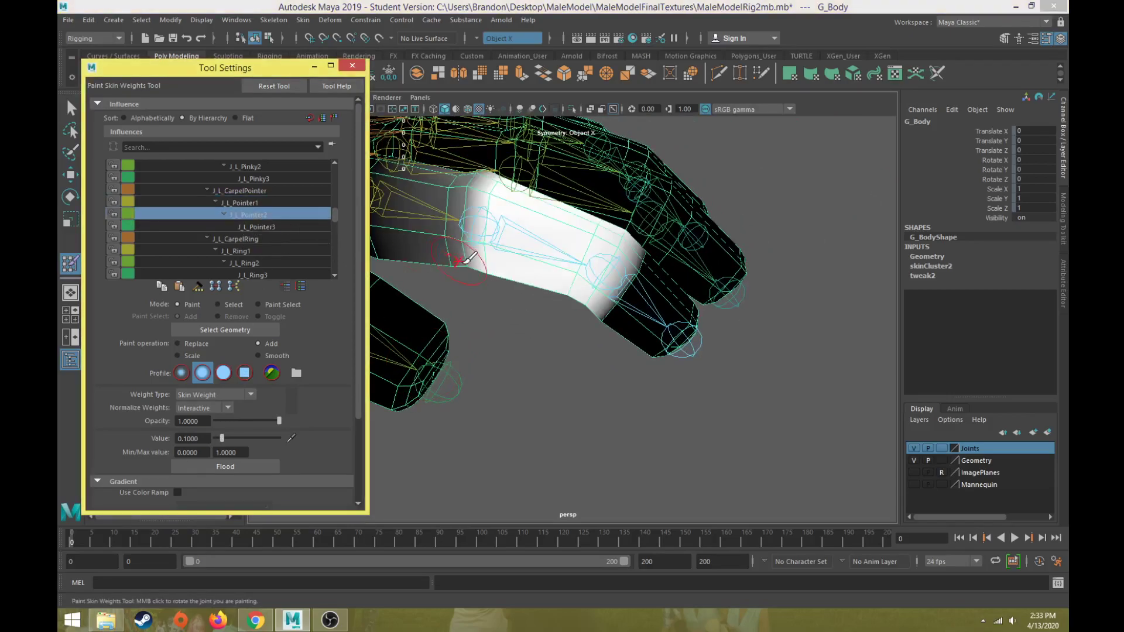
pyautogui.click(265, 227)
pyautogui.scroll(-5, 629, 310)
pyautogui.keyDown('alt'); pyautogui.moveTo(597, 313); pyautogui.dragTo(550, 345); pyautogui.keyUp('alt')
pyautogui.keyDown('alt'); pyautogui.moveTo(550, 333); pyautogui.dragTo(581, 385, button='middle'); pyautogui.keyUp('alt')
# Review the middle finger's weights on J_L_CarpelMiddle, J_L_Middle1, J_L_Middle2 and J_L_Middle3
pyautogui.scroll(8, 242, 226)
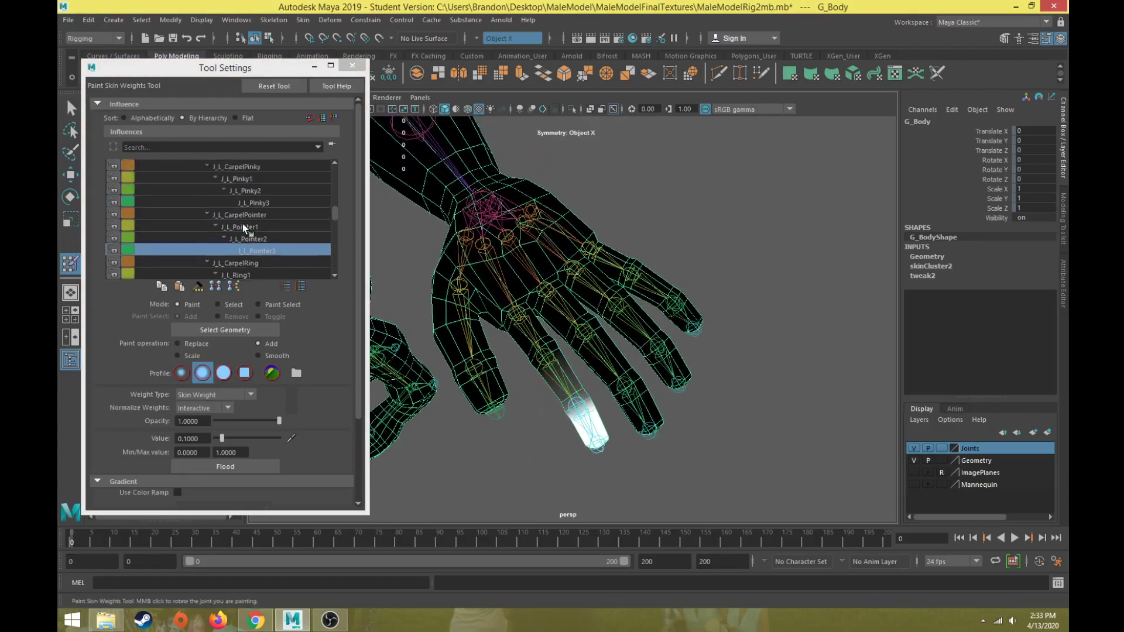
pyautogui.click(241, 192)
pyautogui.moveTo(481, 232)
pyautogui.keyDown('alt'); pyautogui.mouseDown()
pyautogui.moveTo(477, 258)
pyautogui.moveTo(491, 281)
pyautogui.moveTo(481, 242)
pyautogui.moveTo(475, 253)
pyautogui.mouseUp(); pyautogui.keyUp('alt')
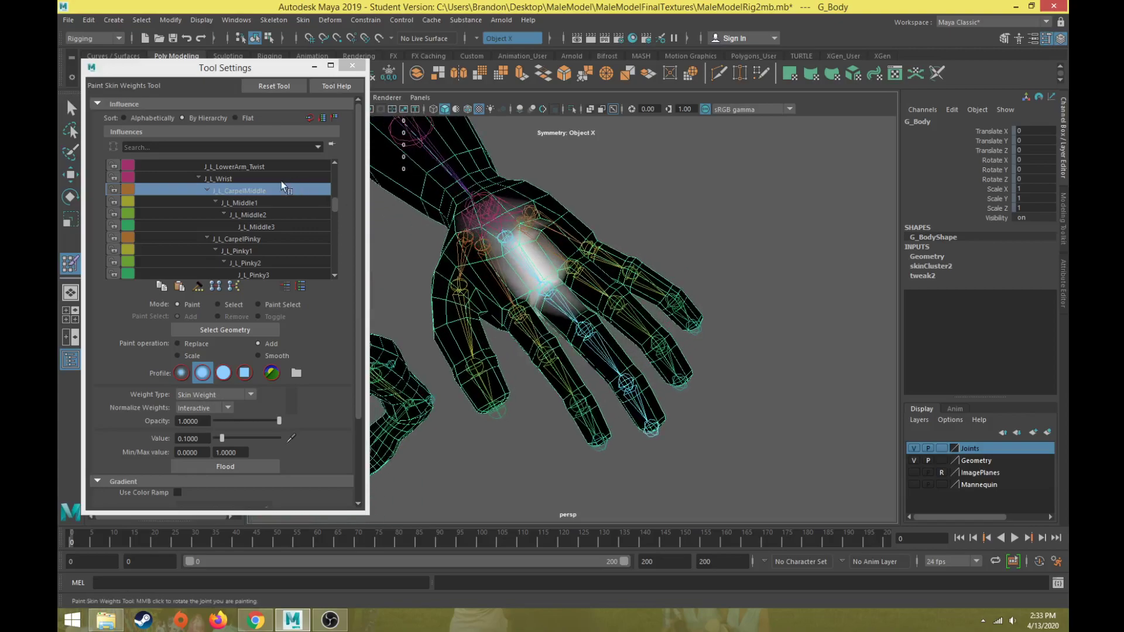
pyautogui.click(242, 202)
pyautogui.click(259, 215)
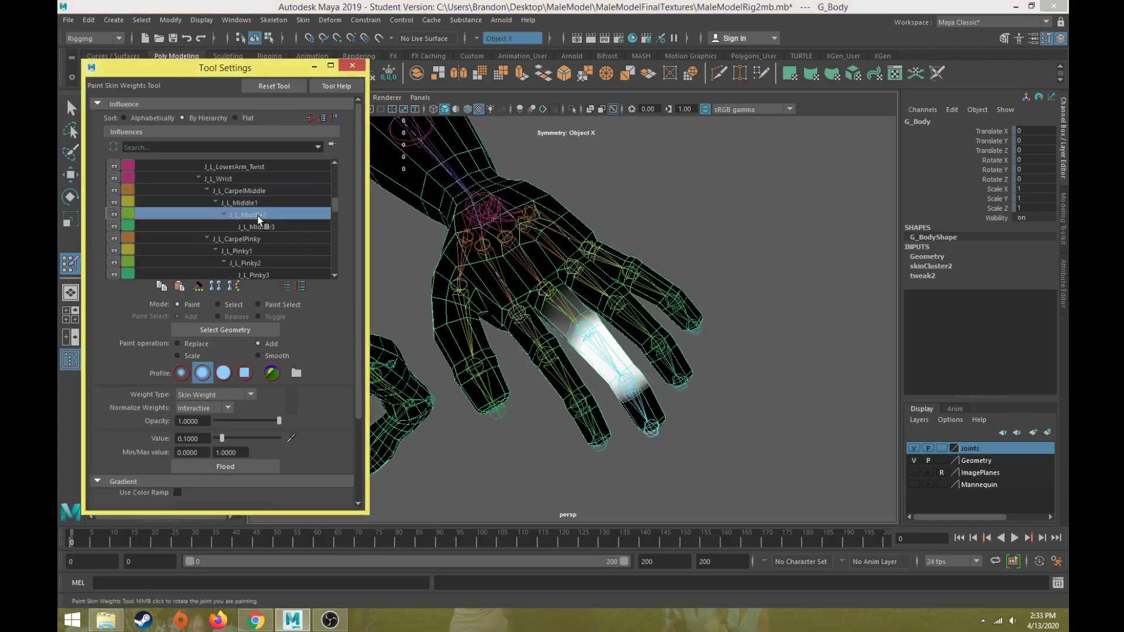
pyautogui.click(264, 226)
# Review the ring finger's weights on J_L_CarpelRing, J_L_Ring1 and J_L_Ring3
pyautogui.scroll(-3, 267, 222)
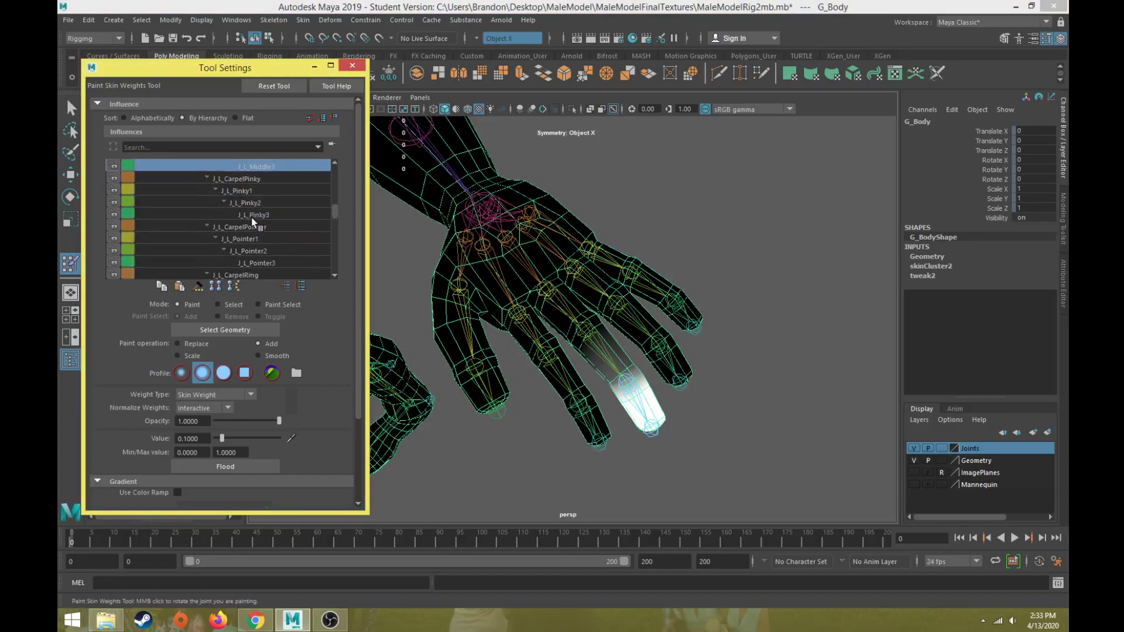
pyautogui.scroll(-1, 260, 226)
pyautogui.click(258, 190)
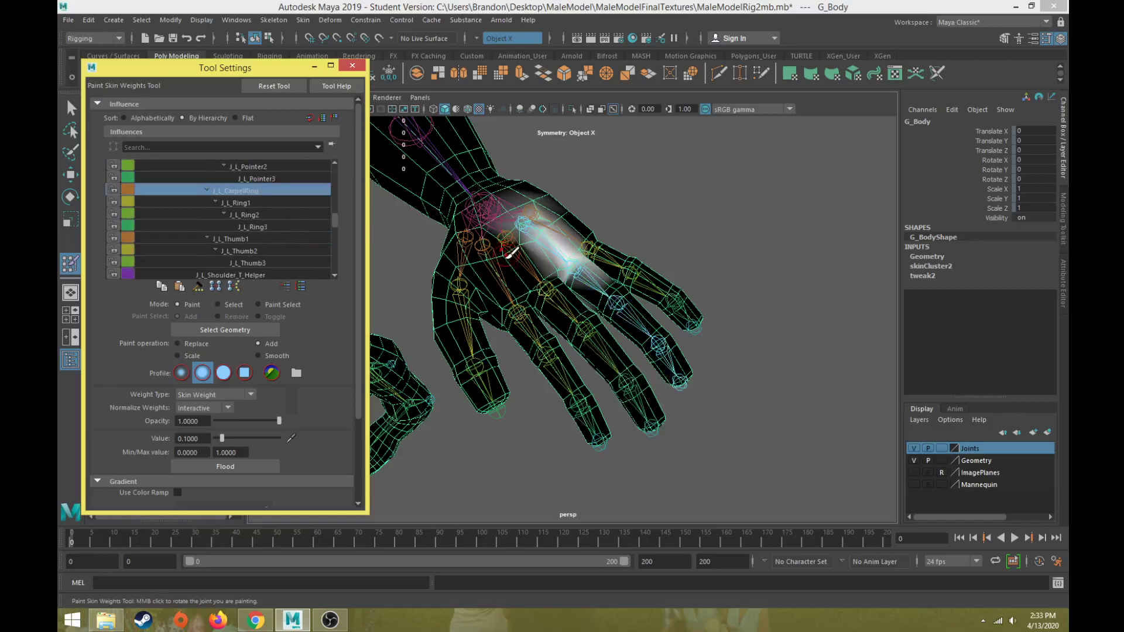
pyautogui.keyDown('alt'); pyautogui.moveTo(501, 305); pyautogui.dragTo(463, 326); pyautogui.keyUp('alt')
pyautogui.click(255, 202)
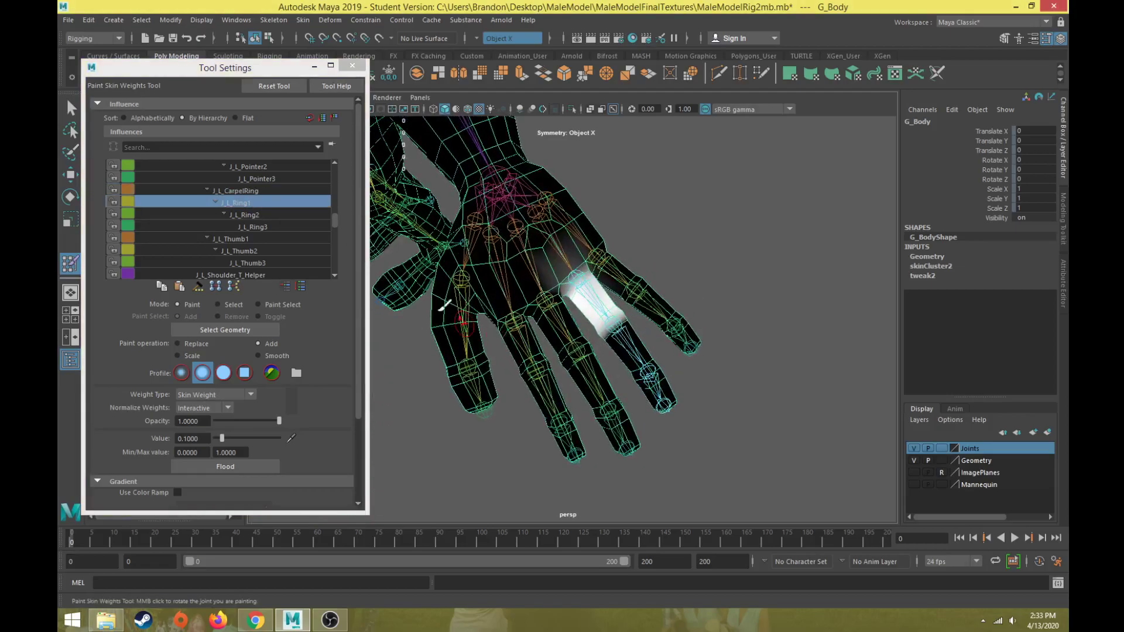
pyautogui.click(264, 227)
# Review the little finger's weights on J_L_CarpelPinky, J_L_Pinky1, J_L_Pinky2 and J_L_Pinky3 from both sides of the hand
pyautogui.scroll(3, 240, 236)
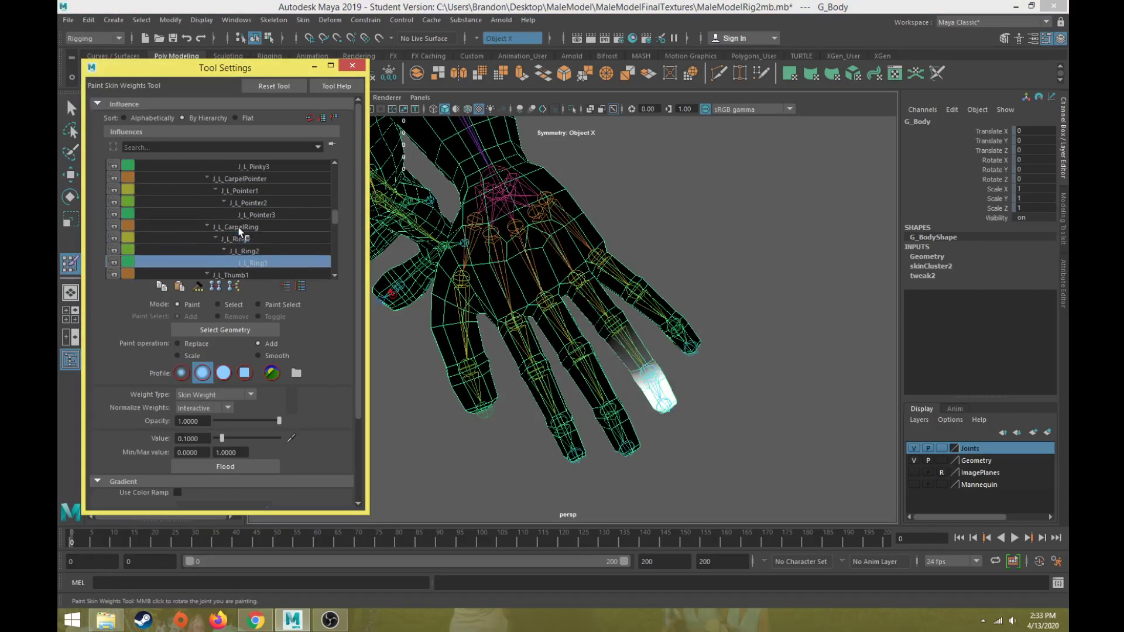
pyautogui.click(253, 182)
pyautogui.keyDown('alt'); pyautogui.moveTo(542, 251); pyautogui.dragTo(469, 237); pyautogui.keyUp('alt')
pyautogui.scroll(3, 516, 275)
pyautogui.keyDown('alt'); pyautogui.moveTo(523, 278); pyautogui.dragTo(463, 321, button='middle'); pyautogui.keyUp('alt')
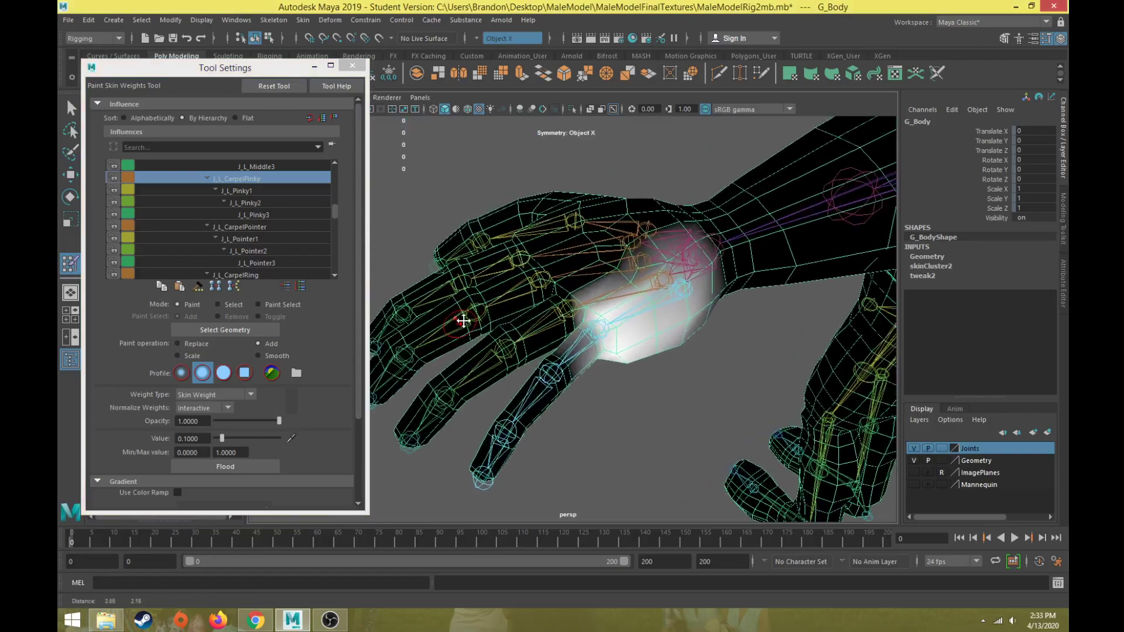
pyautogui.click(251, 189)
pyautogui.click(254, 201)
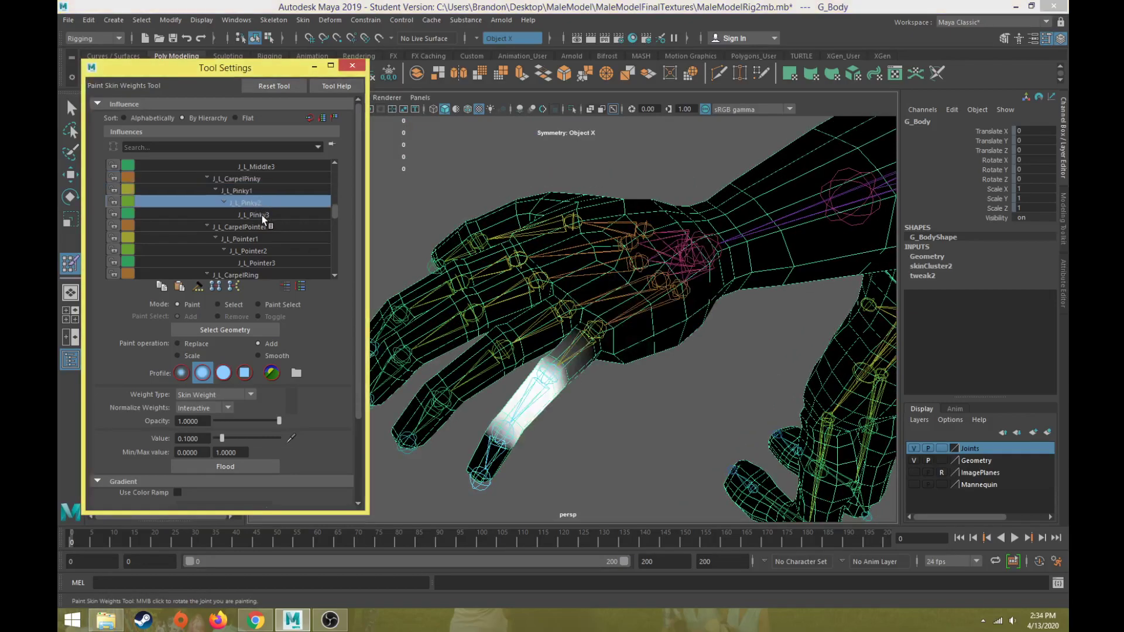
pyautogui.click(262, 215)
pyautogui.scroll(-5, 473, 322)
pyautogui.keyDown('alt'); pyautogui.moveTo(477, 302); pyautogui.dragTo(697, 315); pyautogui.keyUp('alt')
pyautogui.scroll(5, 565, 353)
pyautogui.keyDown('alt'); pyautogui.moveTo(553, 364); pyautogui.dragTo(578, 349); pyautogui.keyUp('alt')
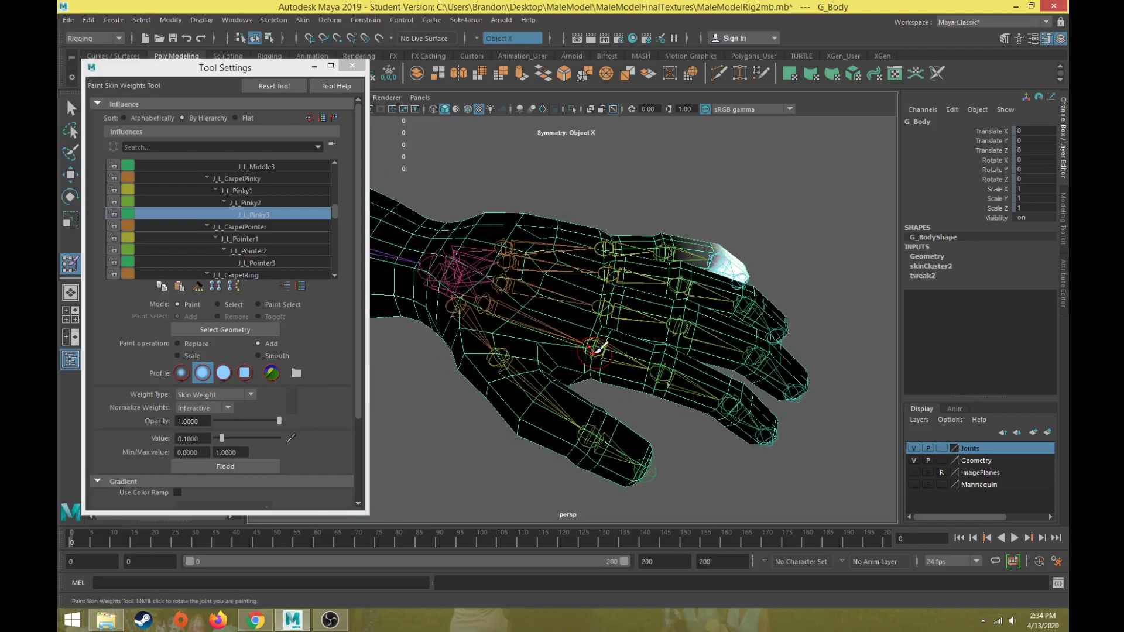